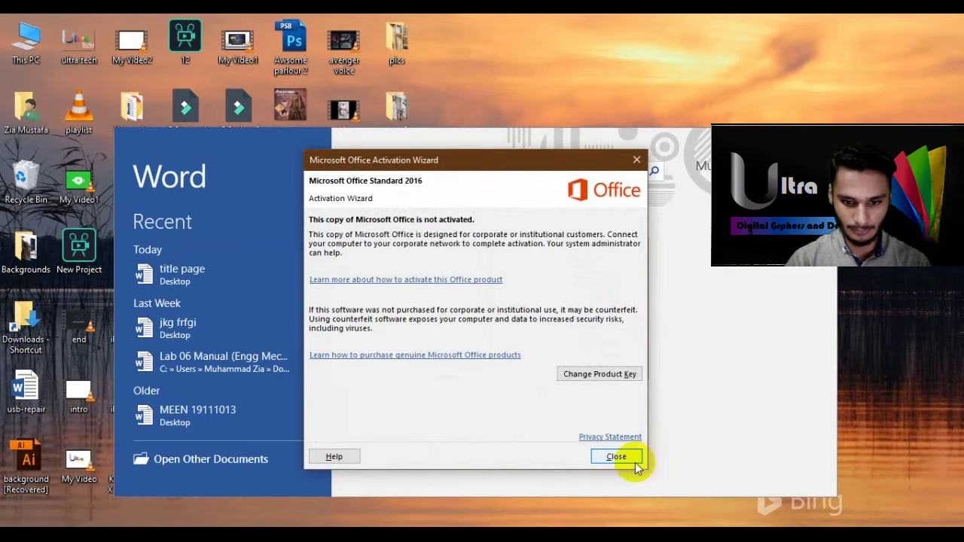
# Step: Dismiss the activation wizard and write "This is a good book" in the blank document
pyautogui.click(616, 456)
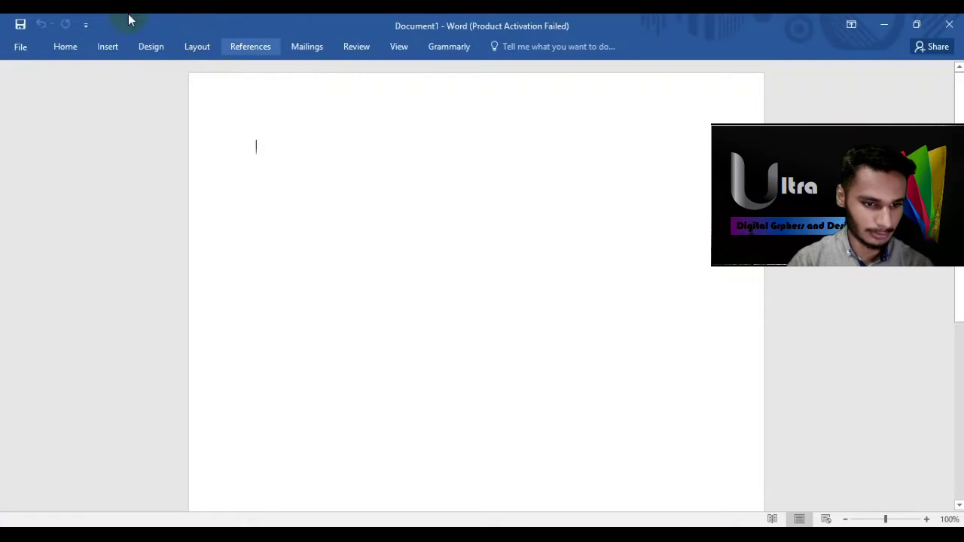
pyautogui.click(109, 47)
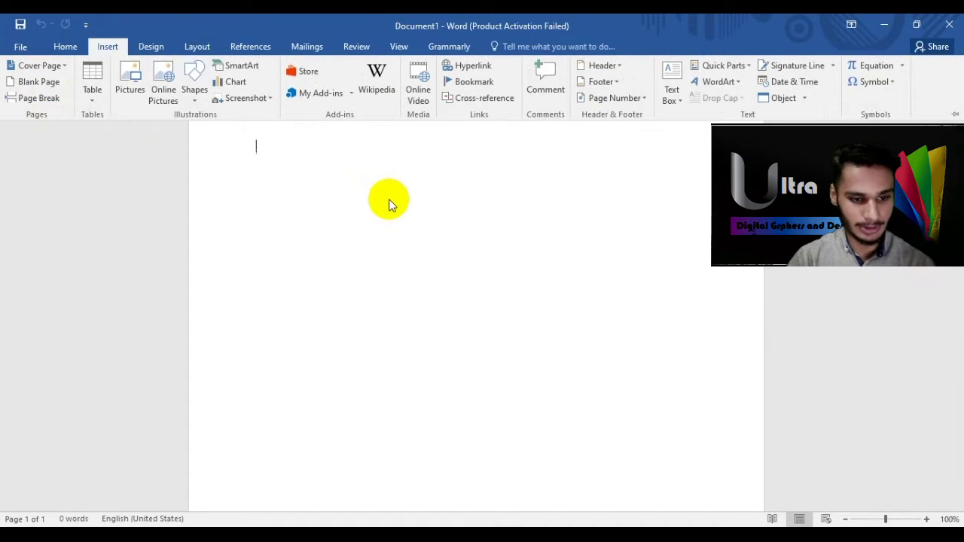
pyautogui.write('fg')
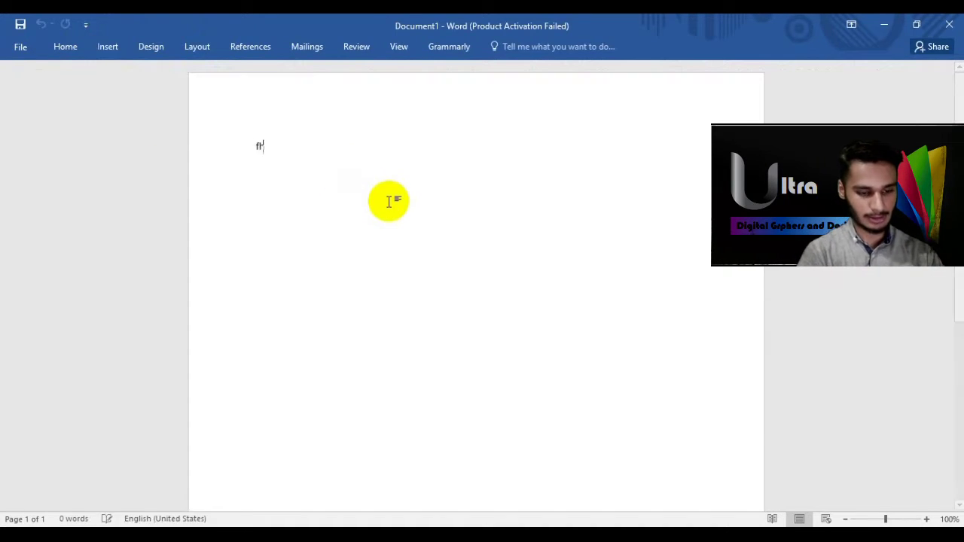
pyautogui.press('BackSpace')
pyautogui.press('BackSpace')
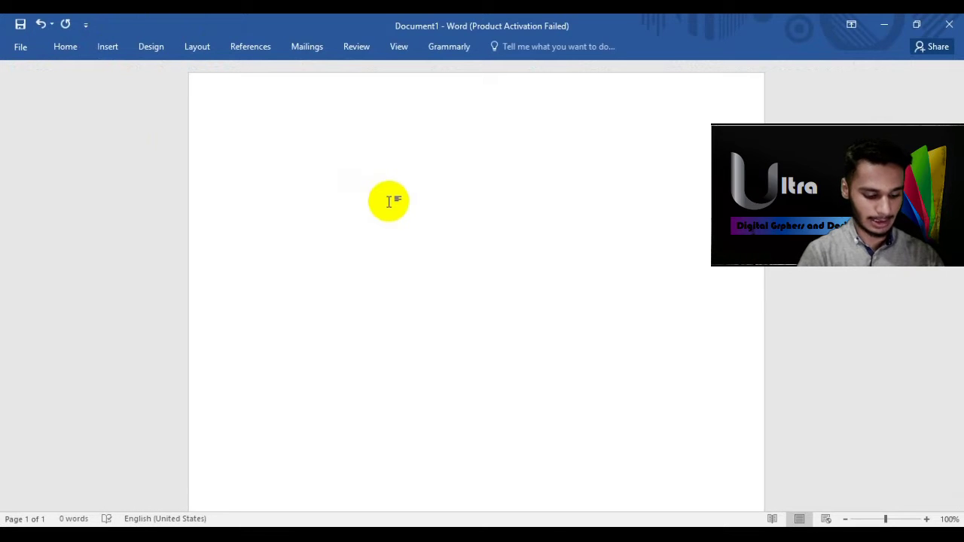
pyautogui.write('This is ')
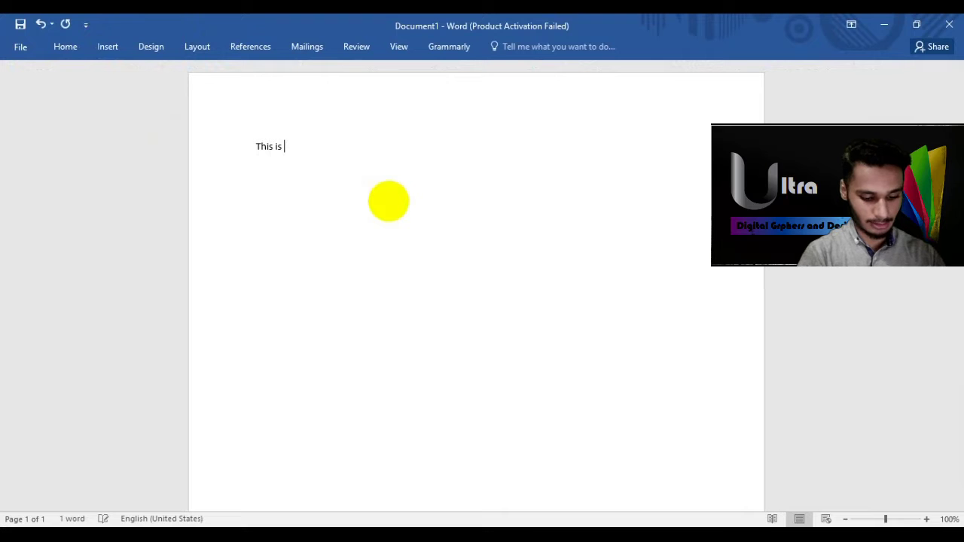
pyautogui.write('a good book')
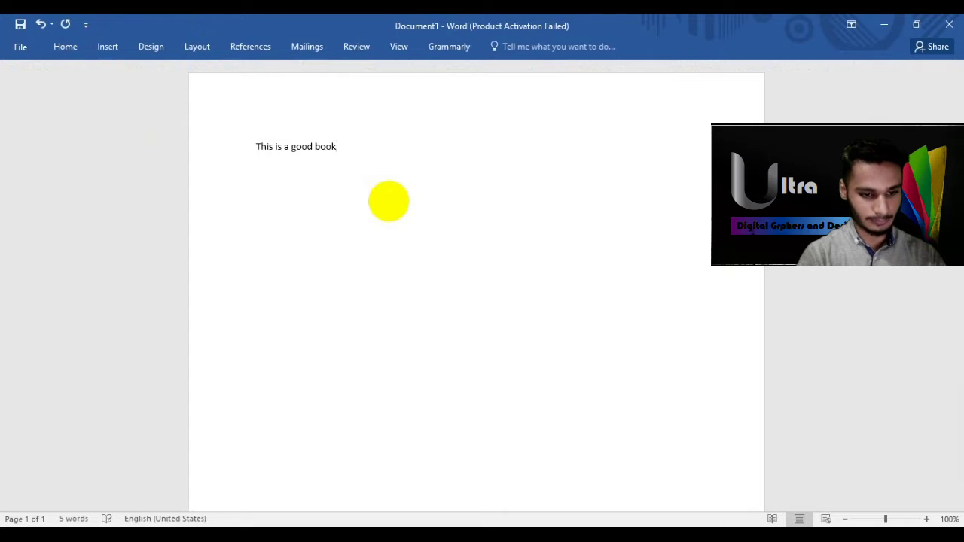
# Step: Copy the line "This is a good book" and paste it repeatedly until the text reaches a fourth page
pyautogui.hotkey('ctrl', 'a')
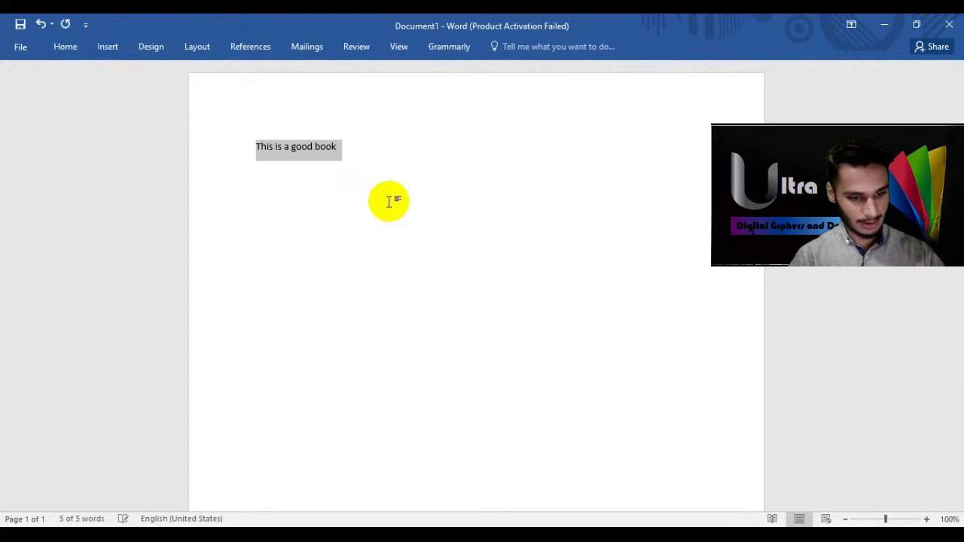
pyautogui.hotkey('ctrl', 'c')
pyautogui.hotkey('ctrl', 'v')
pyautogui.hotkey('ctrl', 'v')
pyautogui.hotkey('ctrl', 'v')
pyautogui.hotkey('ctrl', 'v')
pyautogui.hotkey('ctrl', 'v')
pyautogui.hotkey('ctrl', 'v')
pyautogui.hotkey('ctrl', 'v')
pyautogui.hotkey('ctrl', 'v')
pyautogui.hotkey('ctrl', 'v')
pyautogui.hotkey('ctrl', 'v')
pyautogui.hotkey('ctrl', 'v')
pyautogui.hotkey('ctrl', 'v')
pyautogui.hotkey('ctrl', 'v')
pyautogui.hotkey('ctrl', 'v')
pyautogui.hotkey('ctrl', 'v')
pyautogui.hotkey('ctrl', 'v')
pyautogui.hotkey('ctrl', 'v')
pyautogui.hotkey('ctrl', 'v')
pyautogui.hotkey('ctrl', 'v')
pyautogui.hotkey('ctrl', 'v')
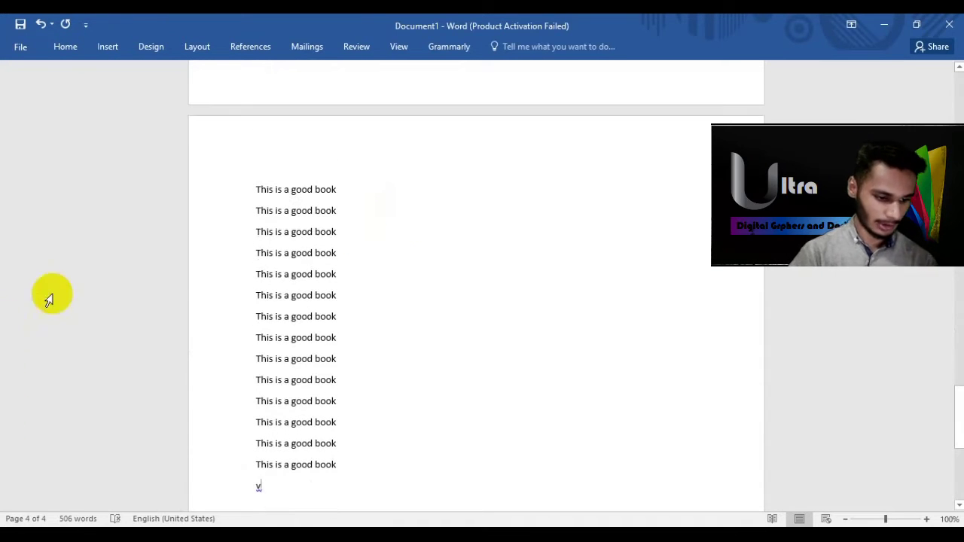
# Step: Insert a blank page after the last line of text on the first page
pyautogui.scroll(5, 431, 302)
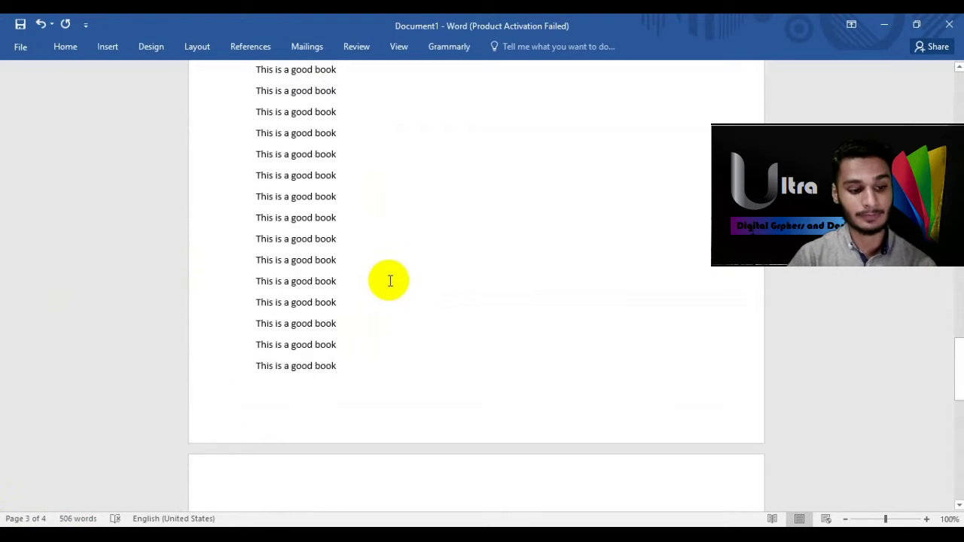
pyautogui.scroll(6, 397, 275)
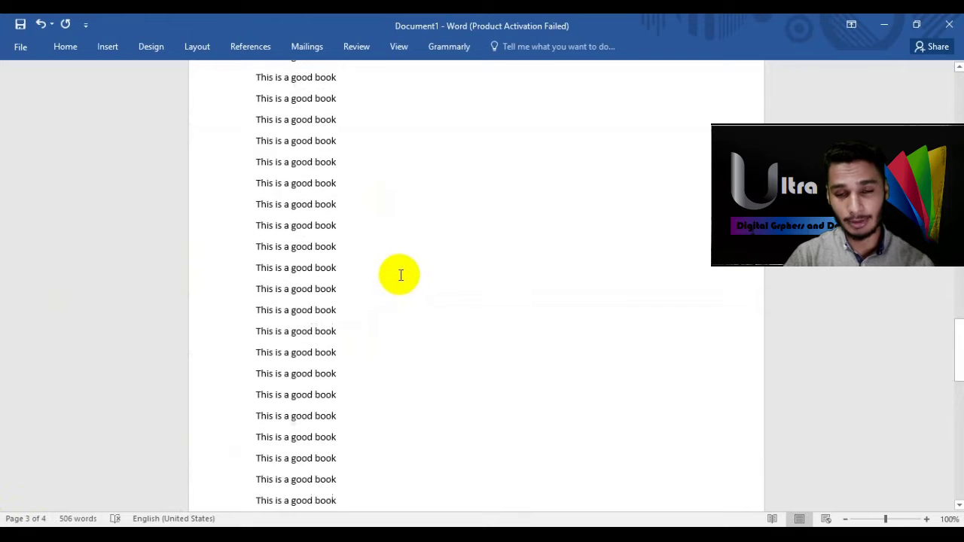
pyautogui.scroll(12, 401, 274)
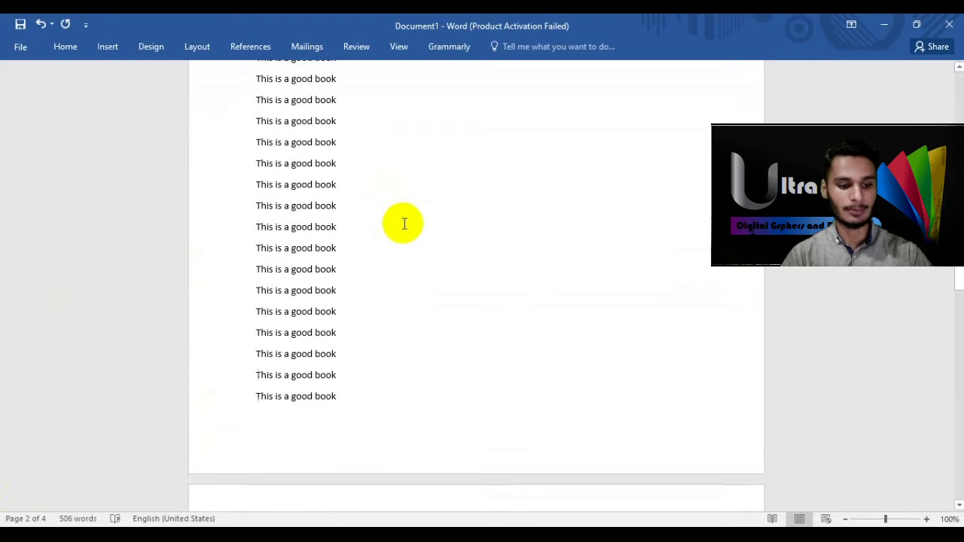
pyautogui.scroll(6, 405, 223)
pyautogui.scroll(-4, 405, 224)
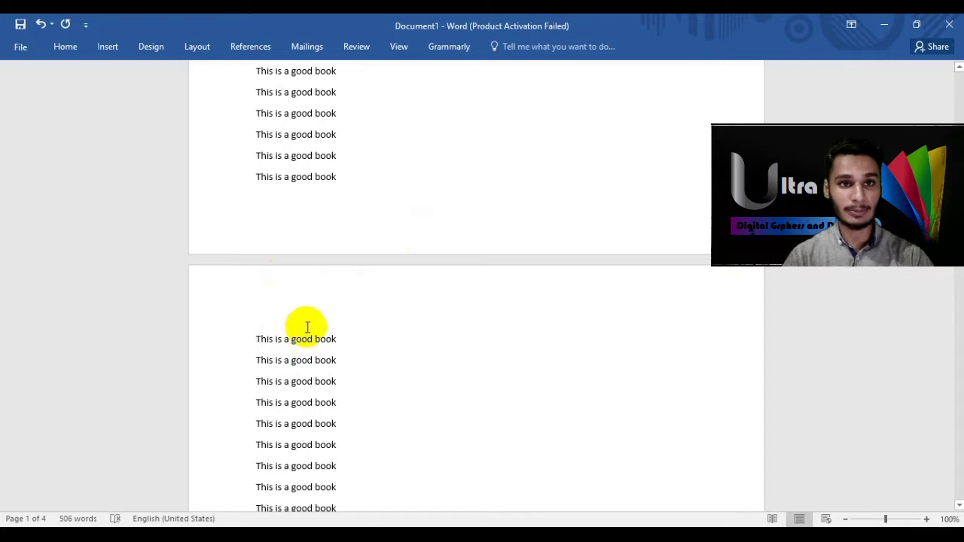
pyautogui.click(107, 48)
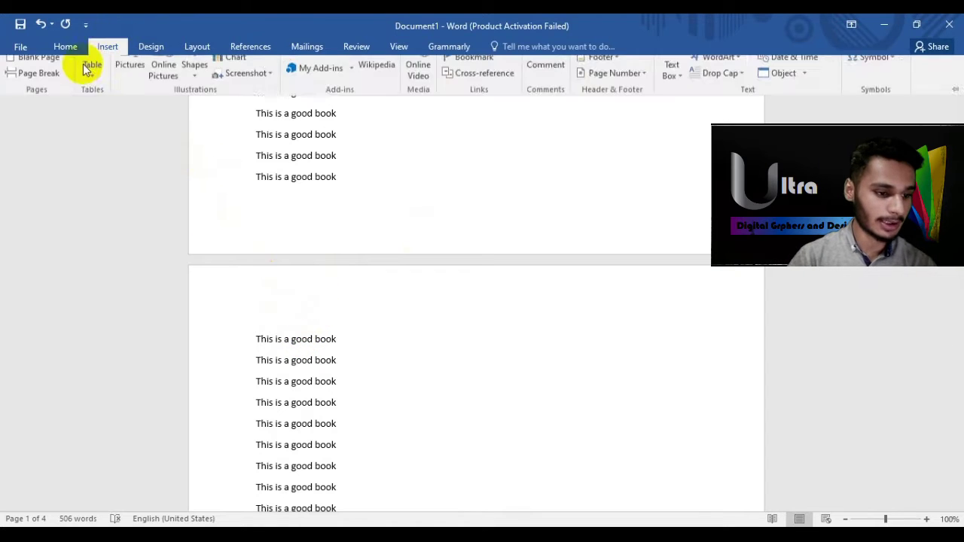
pyautogui.click(335, 178)
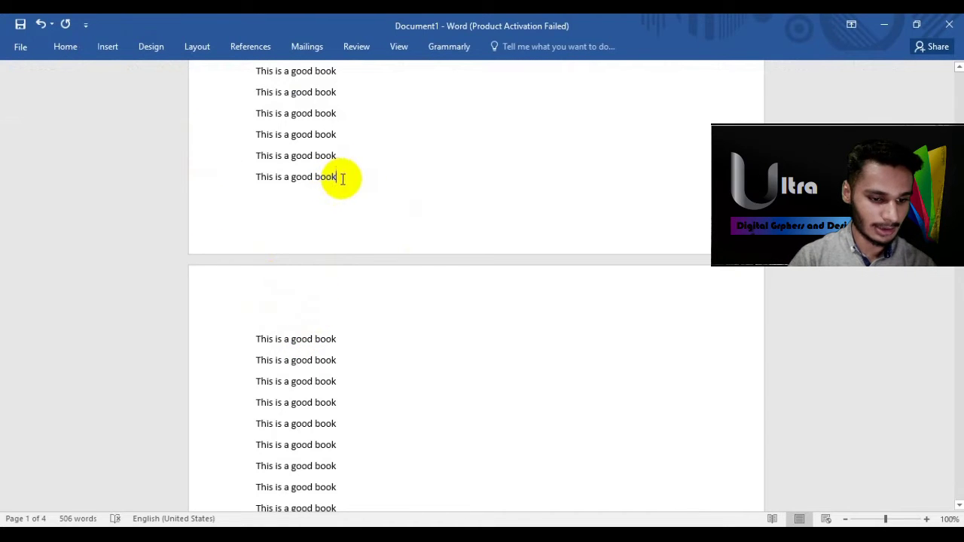
pyautogui.click(107, 49)
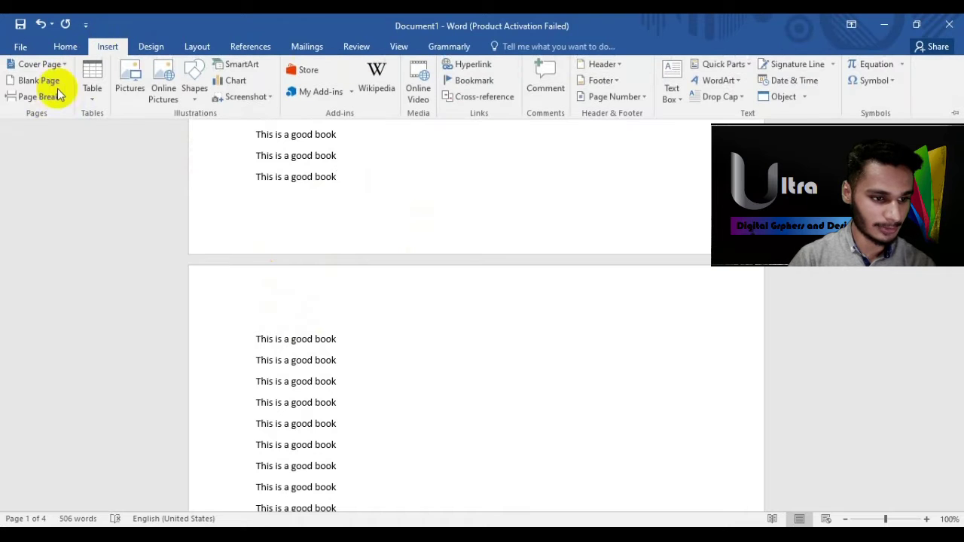
pyautogui.click(37, 81)
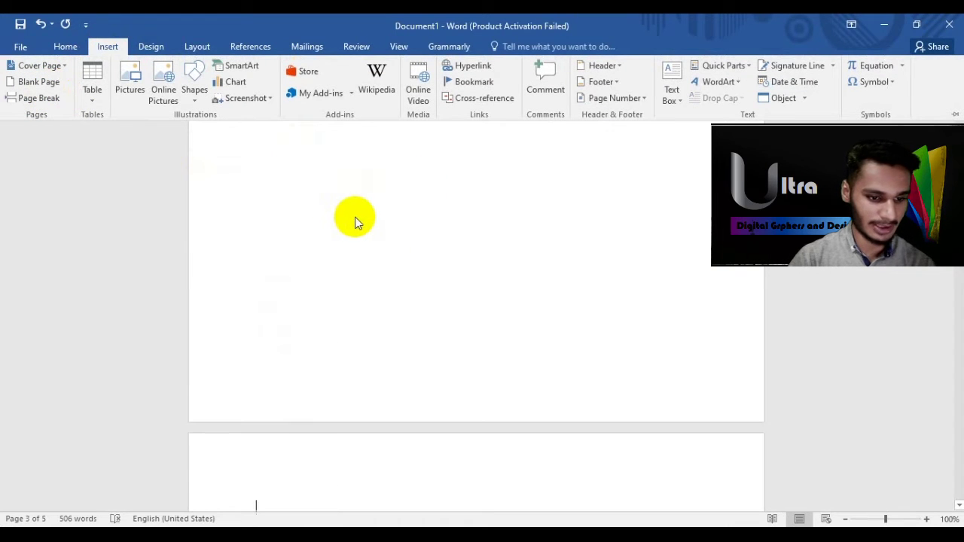
# Step: Insert a page break after the last line of the first page
pyautogui.scroll(5, 357, 218)
pyautogui.scroll(-3, 362, 255)
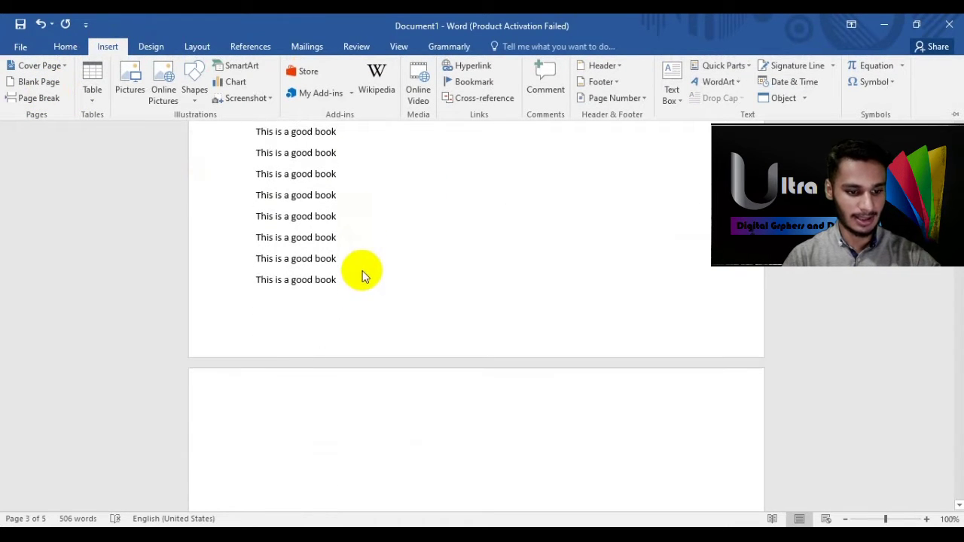
pyautogui.scroll(-2, 363, 272)
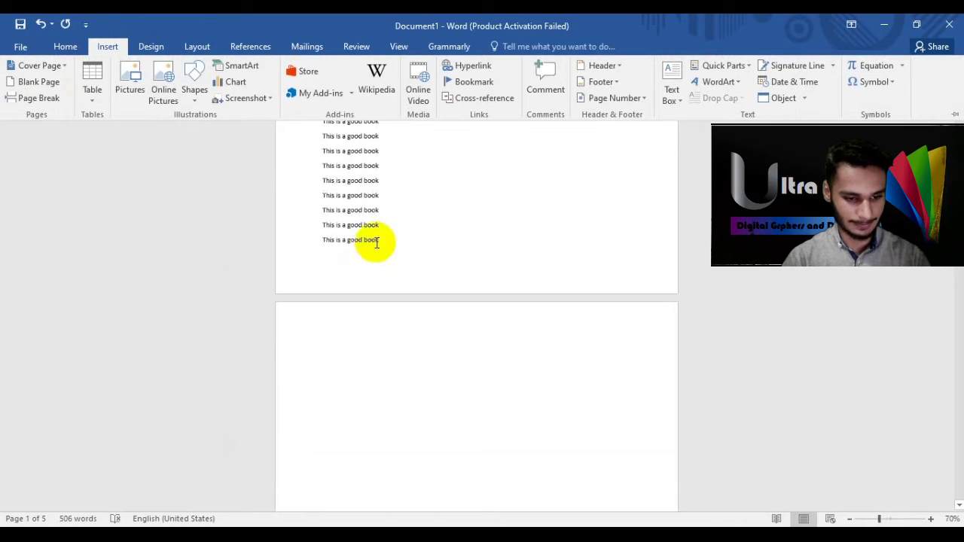
pyautogui.click(38, 98)
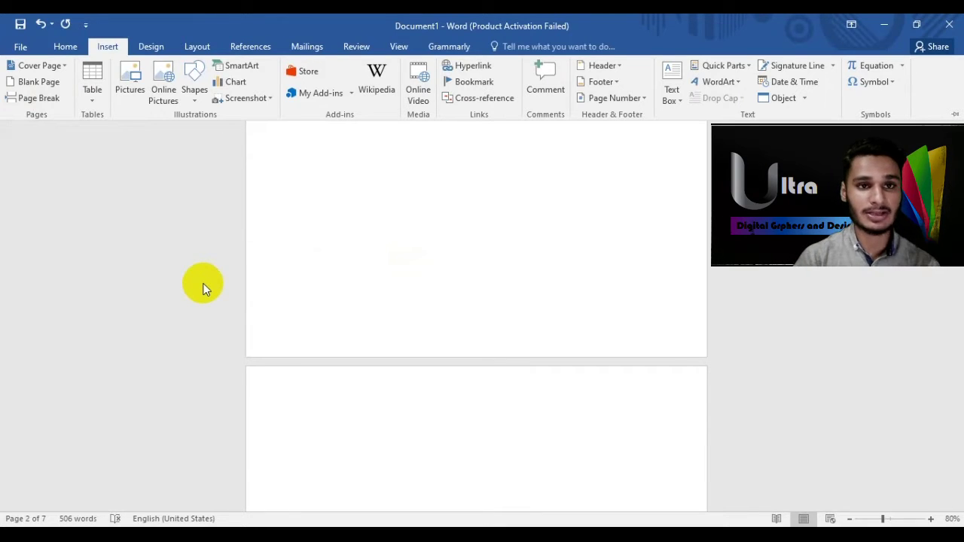
# Step: Insert another page break before the text that follows the blank pages
pyautogui.scroll(10, 407, 368)
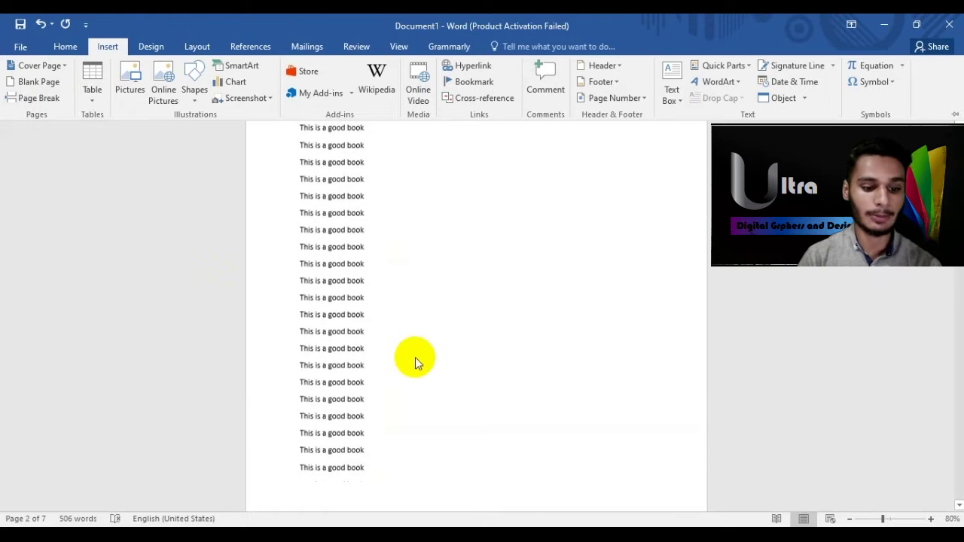
pyautogui.scroll(5, 414, 359)
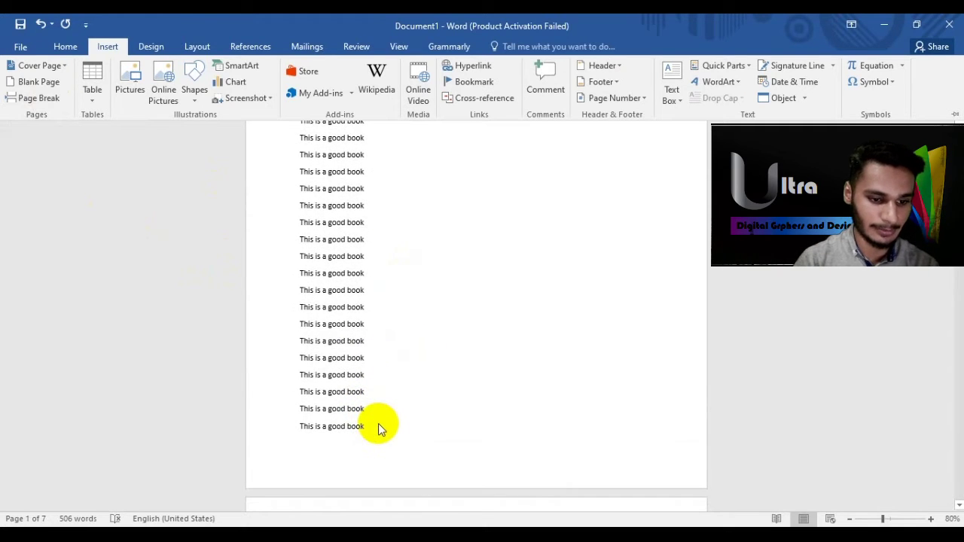
pyautogui.scroll(-2, 379, 422)
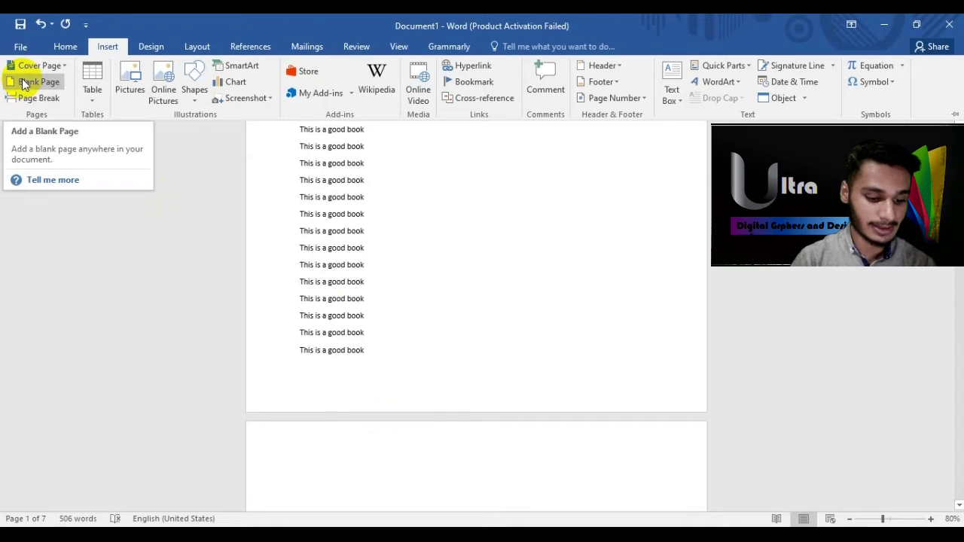
pyautogui.click(30, 99)
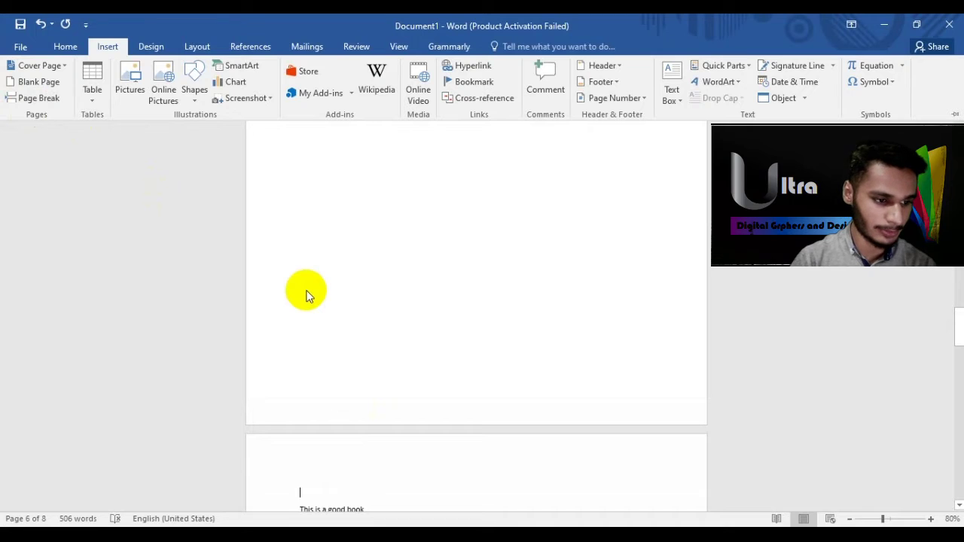
pyautogui.click(89, 94)
pyautogui.scroll(3, 430, 214)
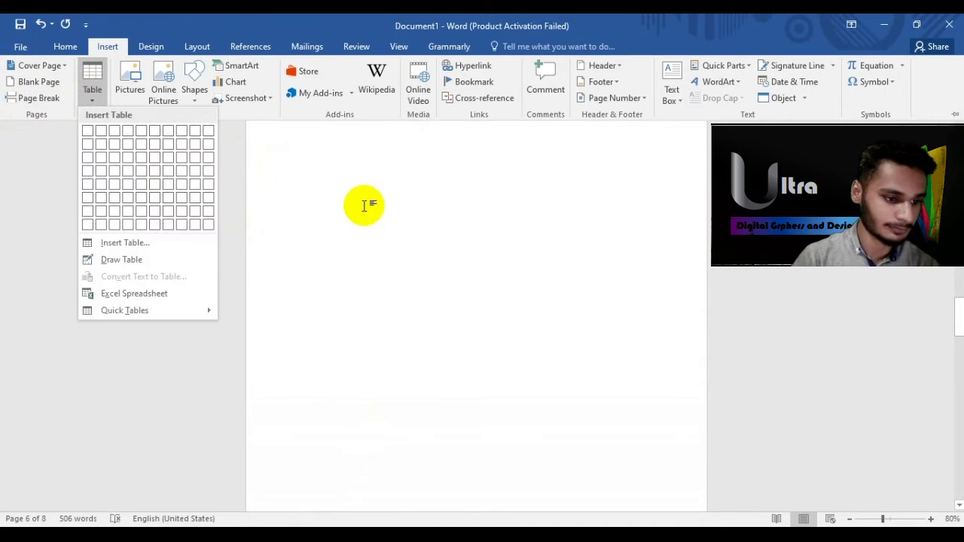
pyautogui.click(413, 210)
pyautogui.scroll(5, 409, 210)
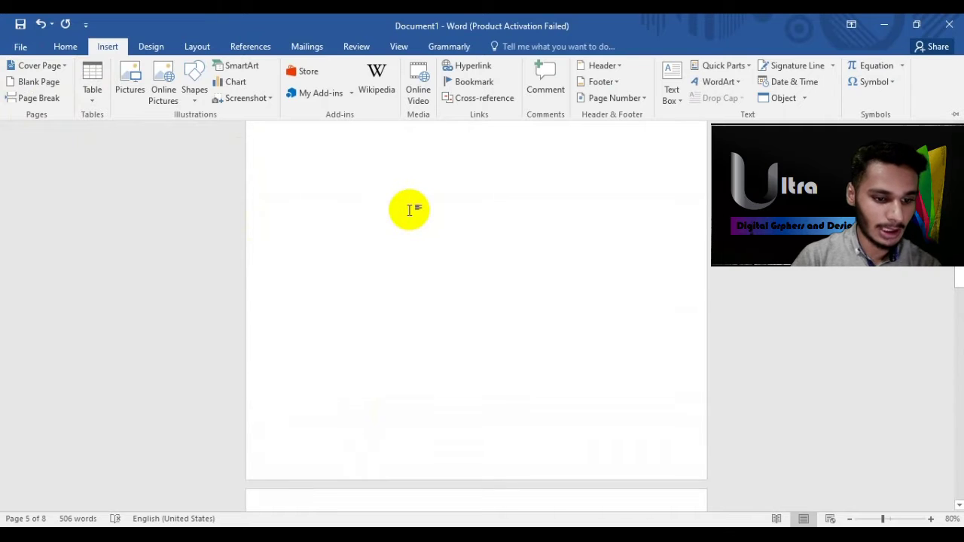
pyautogui.scroll(3, 409, 209)
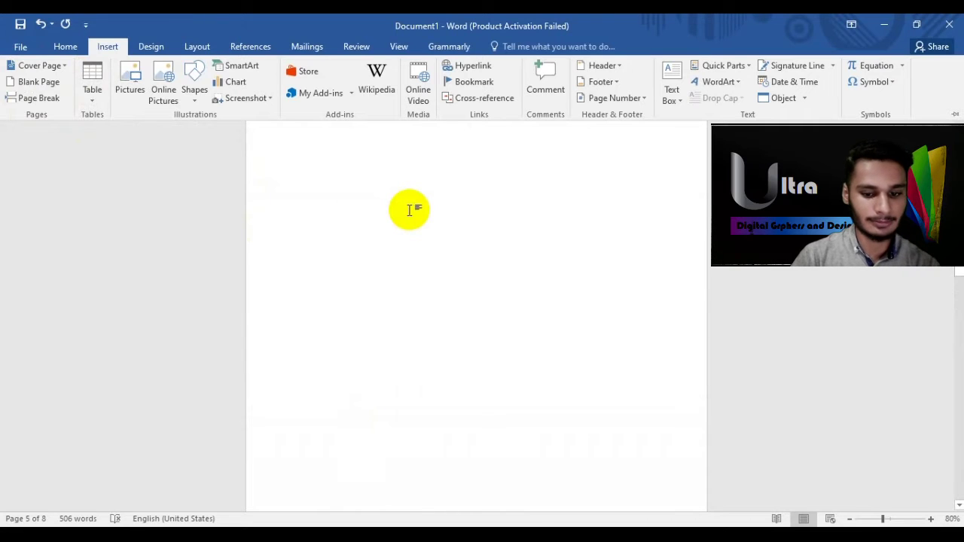
# Step: Start a custom table and set its size to 15 columns and 10 rows
pyautogui.click(89, 110)
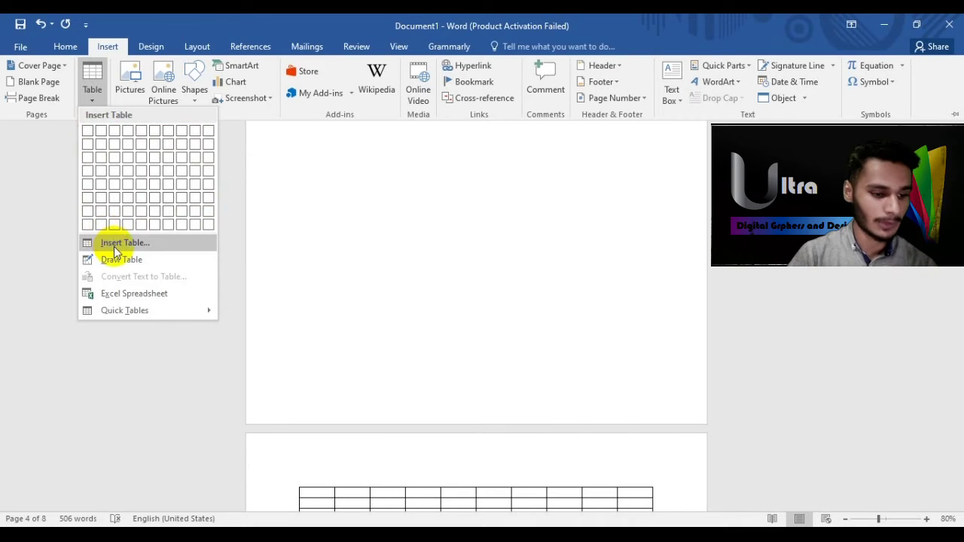
pyautogui.press('Escape')
pyautogui.hotkey('ctrl', 'F1')
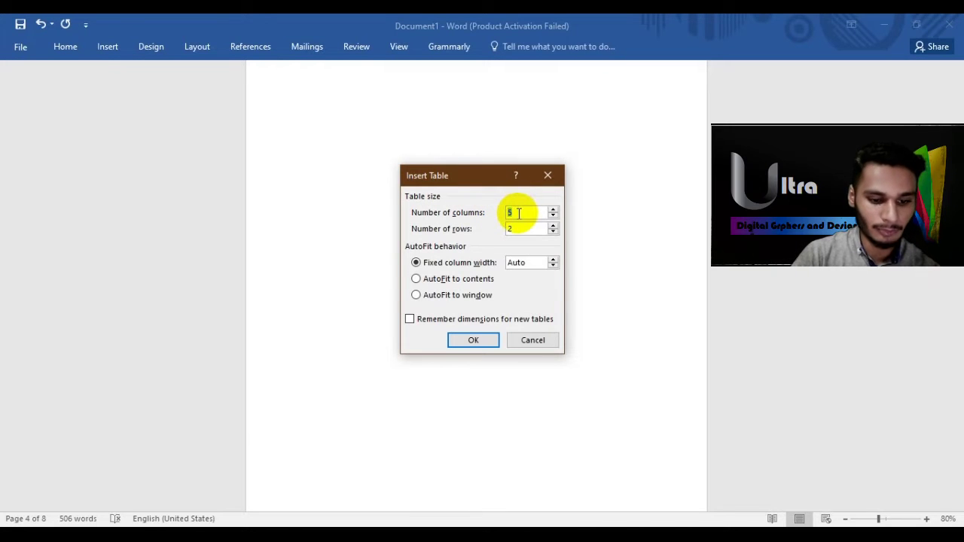
pyautogui.press('BackSpace')
pyautogui.write('15')
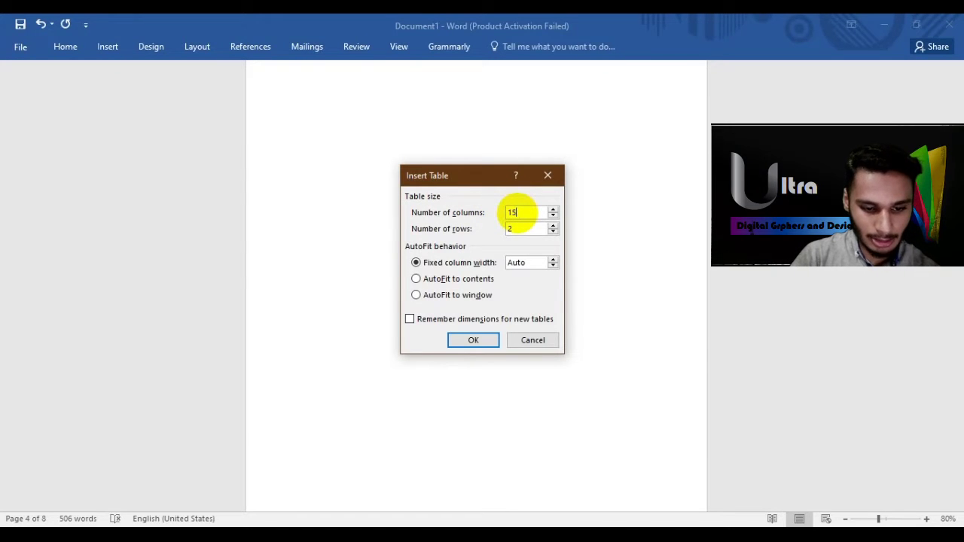
pyautogui.click(518, 229)
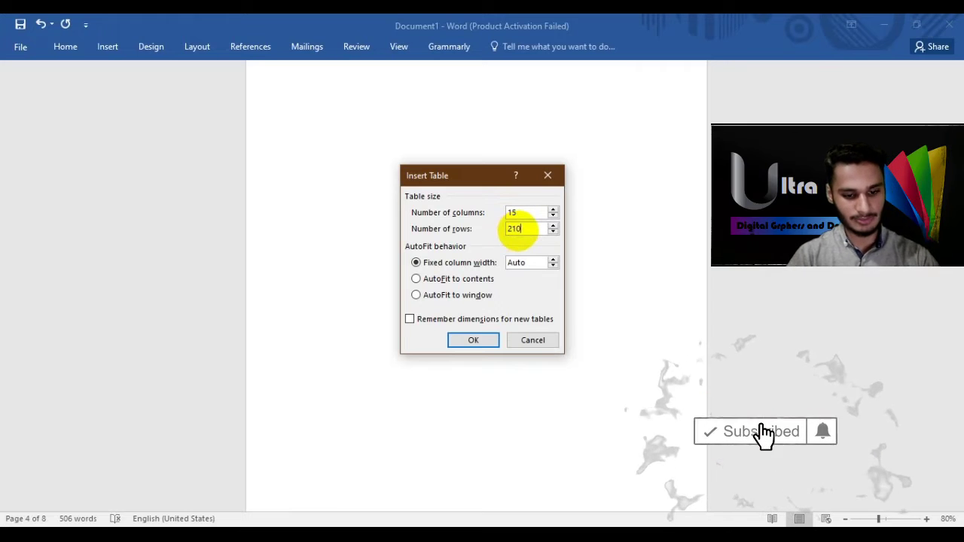
pyautogui.press('BackSpace')
pyautogui.write('10')
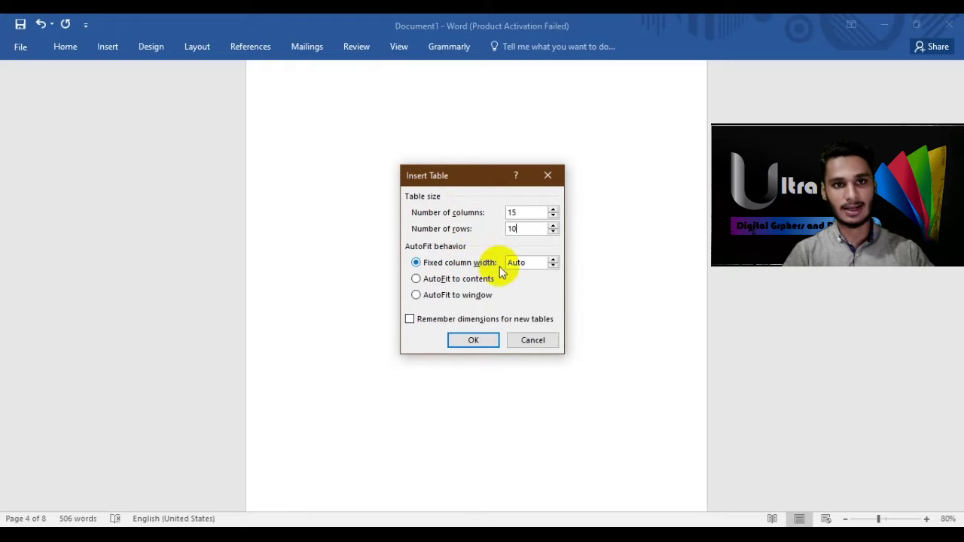
# Step: Set the new table's column sizing to AutoFit to window and insert the table
pyautogui.click(553, 259)
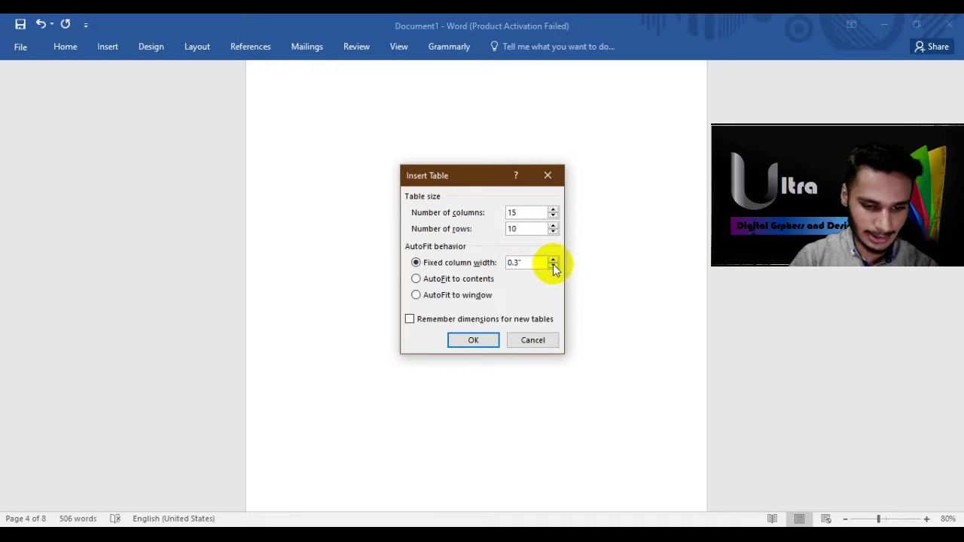
pyautogui.click(552, 265)
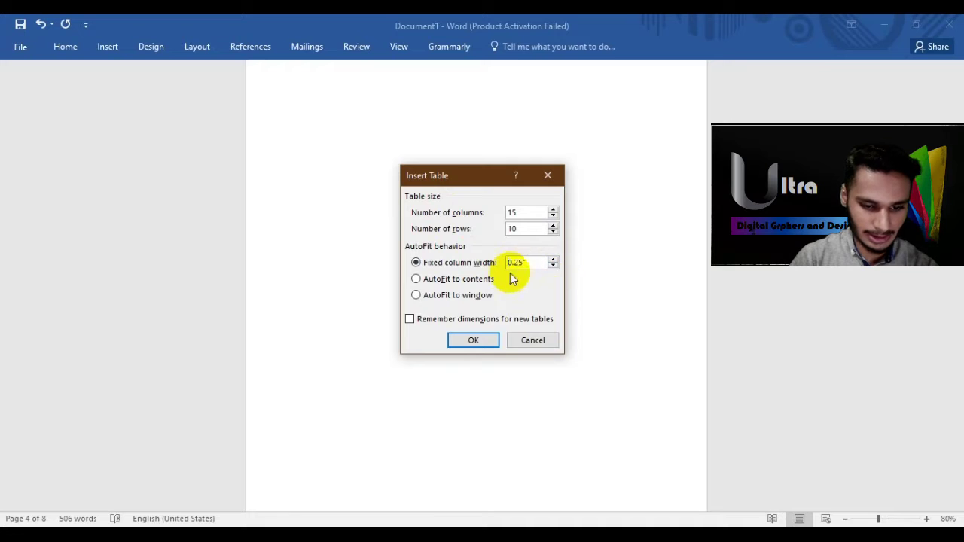
pyautogui.click(468, 280)
pyautogui.click(434, 296)
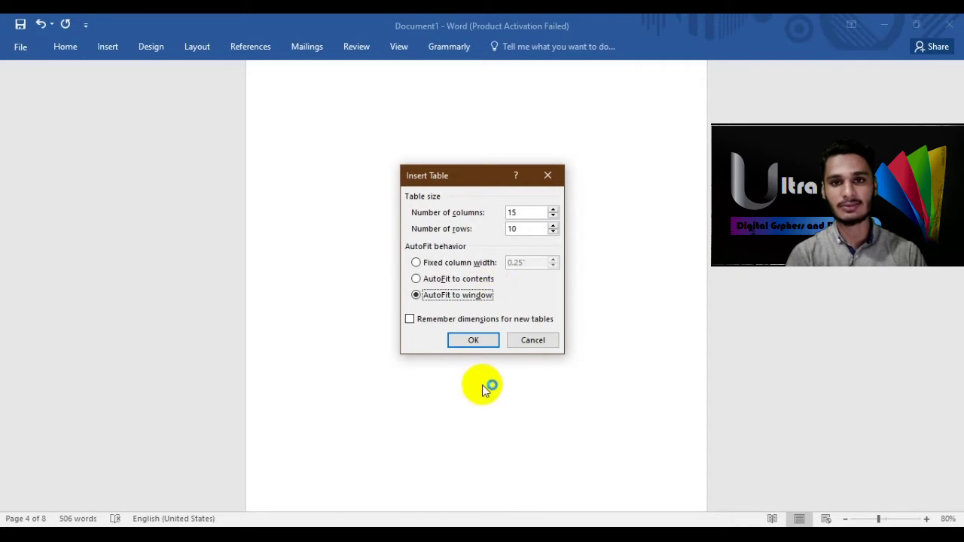
pyautogui.click(489, 340)
pyautogui.scroll(-10, 409, 192)
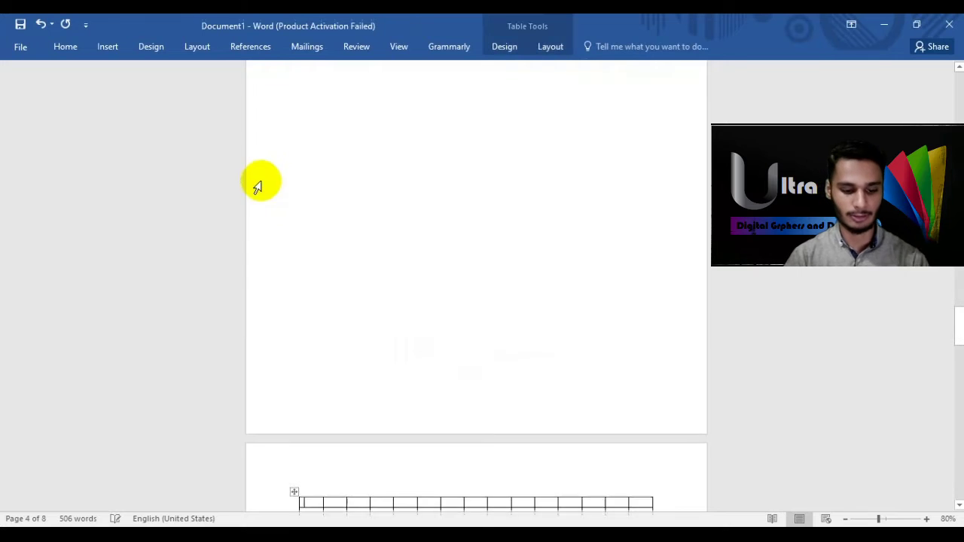
# Step: Add a new row directly below the first row of the 15-column table
pyautogui.scroll(-1, 413, 197)
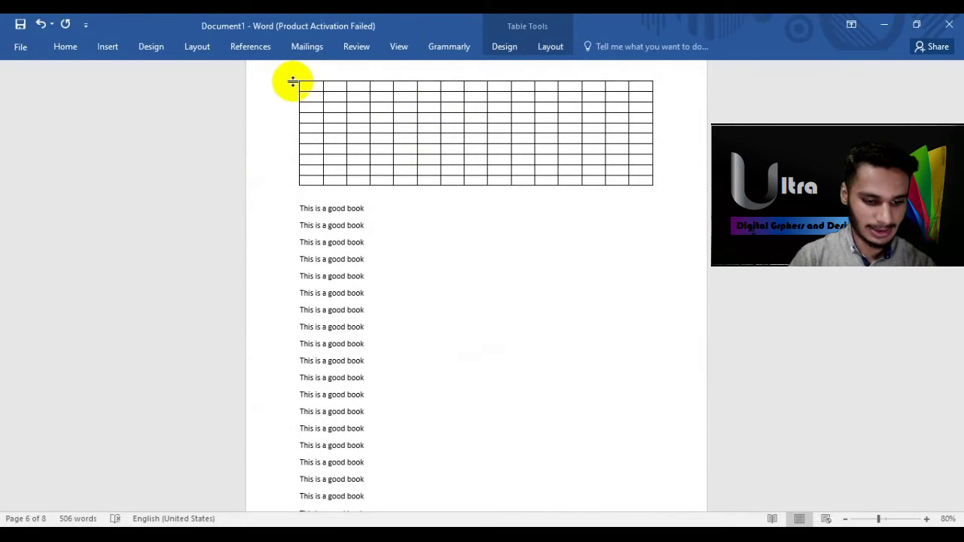
pyautogui.moveTo(296, 92)
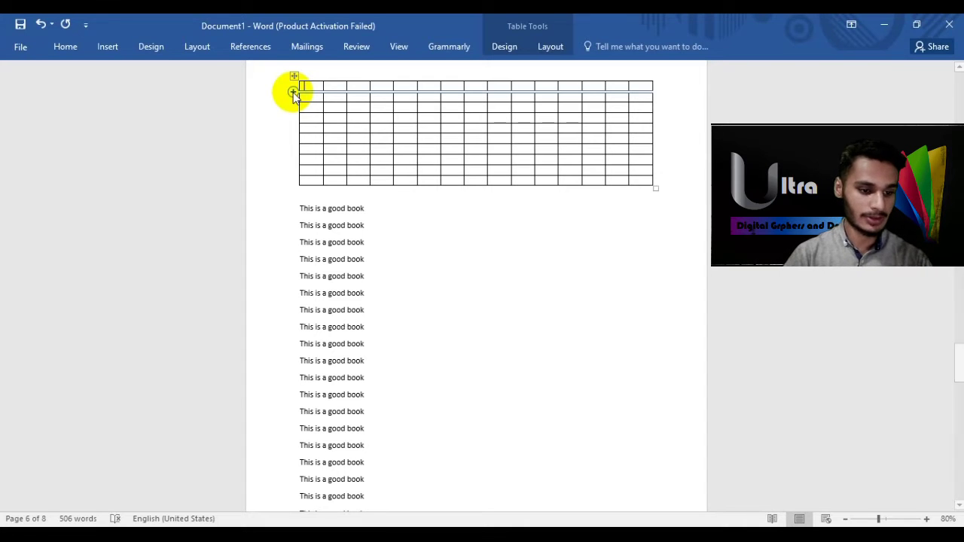
pyautogui.click(293, 92)
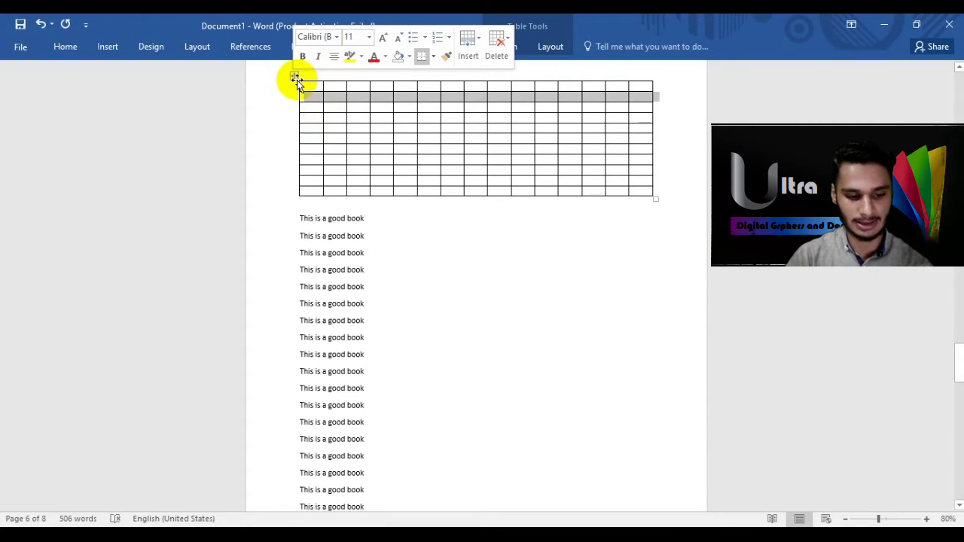
# Step: Move the whole 15-column table up from the text page onto the preceding blank page
pyautogui.moveTo(296, 76)
pyautogui.mouseDown()
pyautogui.moveTo(308, 99)
pyautogui.moveTo(320, 219)
pyautogui.moveTo(321, 75)
pyautogui.moveTo(317, 141)
pyautogui.moveTo(294, 95)
pyautogui.mouseUp()
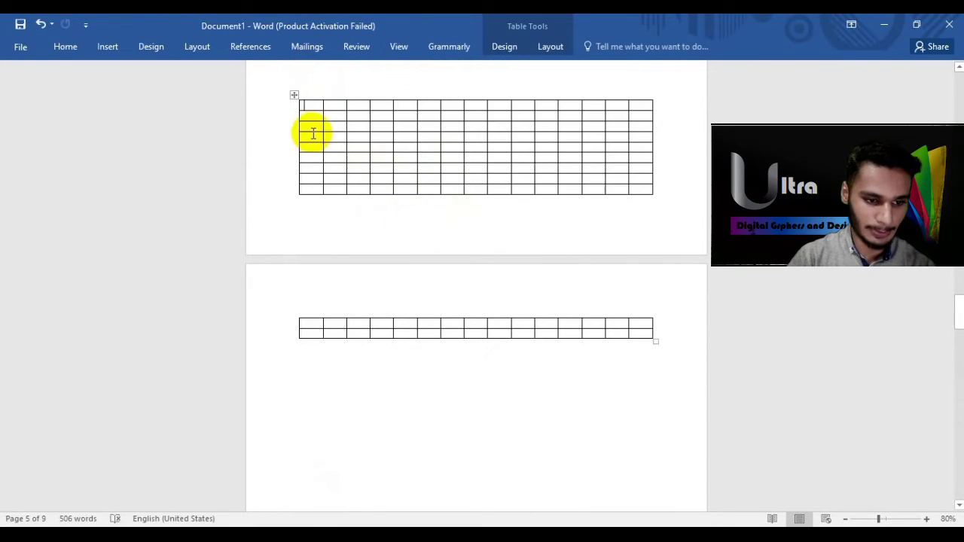
pyautogui.moveTo(294, 95); pyautogui.dragTo(314, 122)
pyautogui.scroll(4, 502, 282)
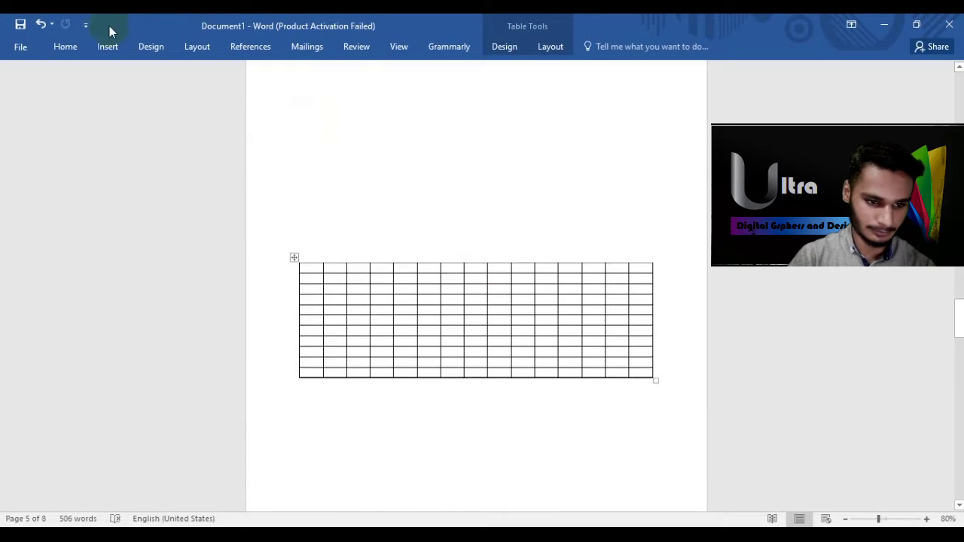
# Step: Draw a single-cell rectangular table above the 15-column table and draw a smaller nested table inside it
pyautogui.click(106, 45)
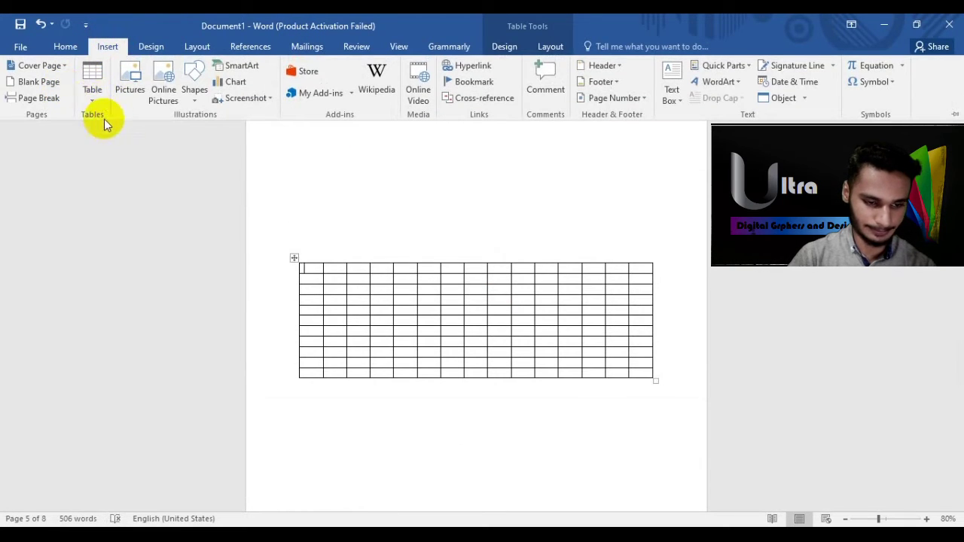
pyautogui.click(90, 94)
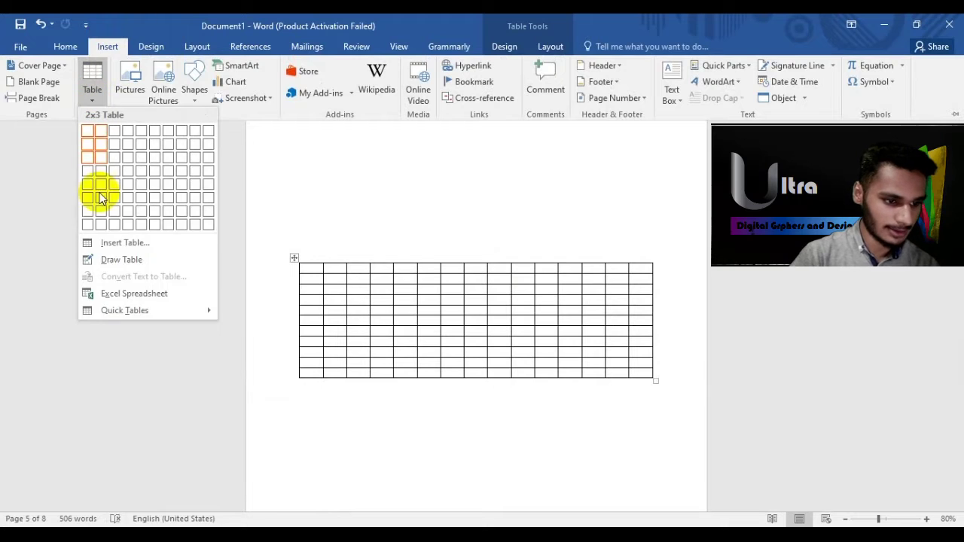
pyautogui.click(117, 259)
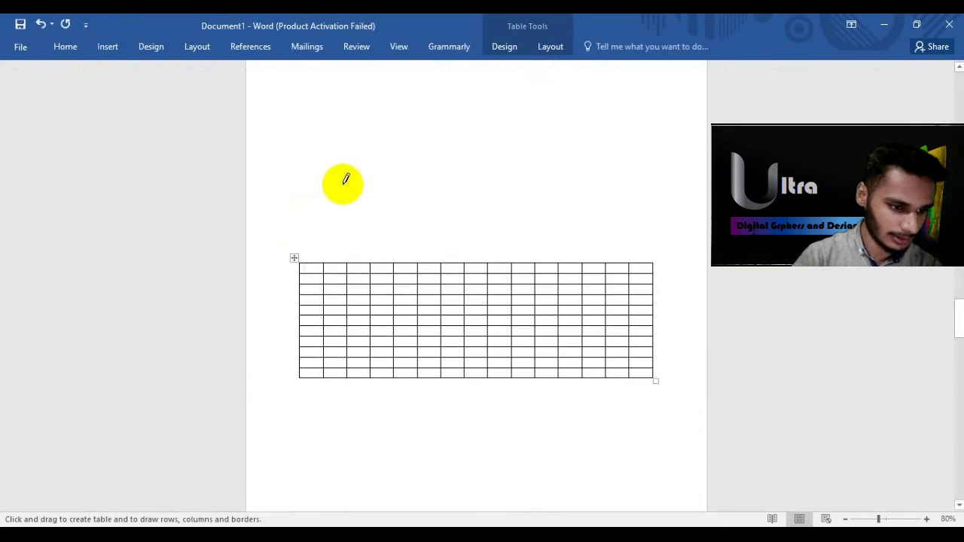
pyautogui.scroll(3, 324, 158)
pyautogui.moveTo(351, 152)
pyautogui.mouseDown()
pyautogui.moveTo(426, 211)
pyautogui.moveTo(519, 220)
pyautogui.mouseUp()
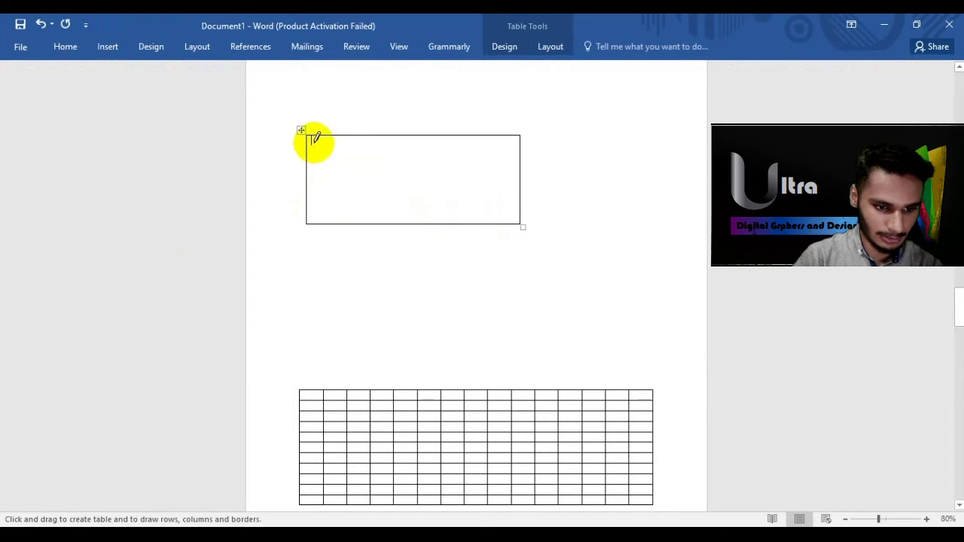
pyautogui.moveTo(315, 142); pyautogui.dragTo(474, 204)
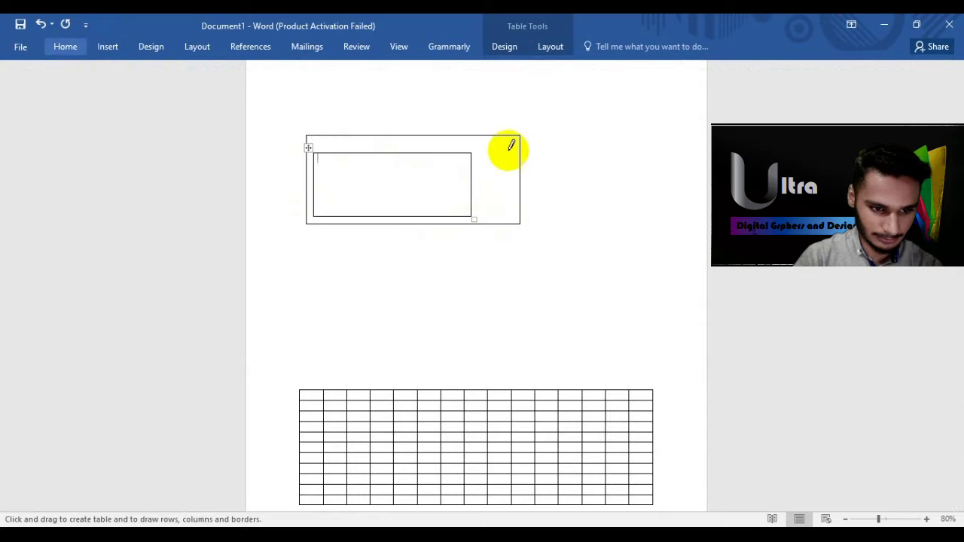
# Step: Insert an Excel spreadsheet inside the nested drawn table
pyautogui.scroll(6, 512, 151)
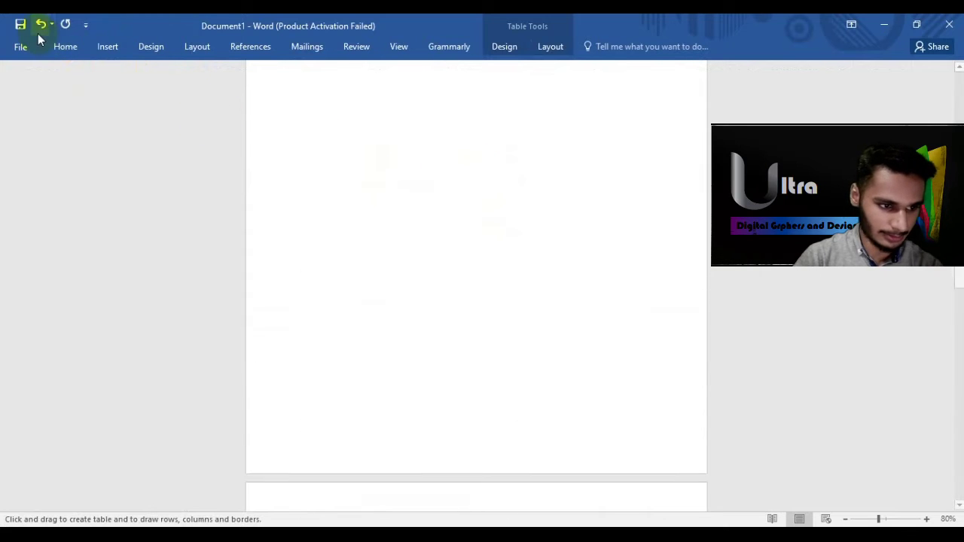
pyautogui.click(109, 51)
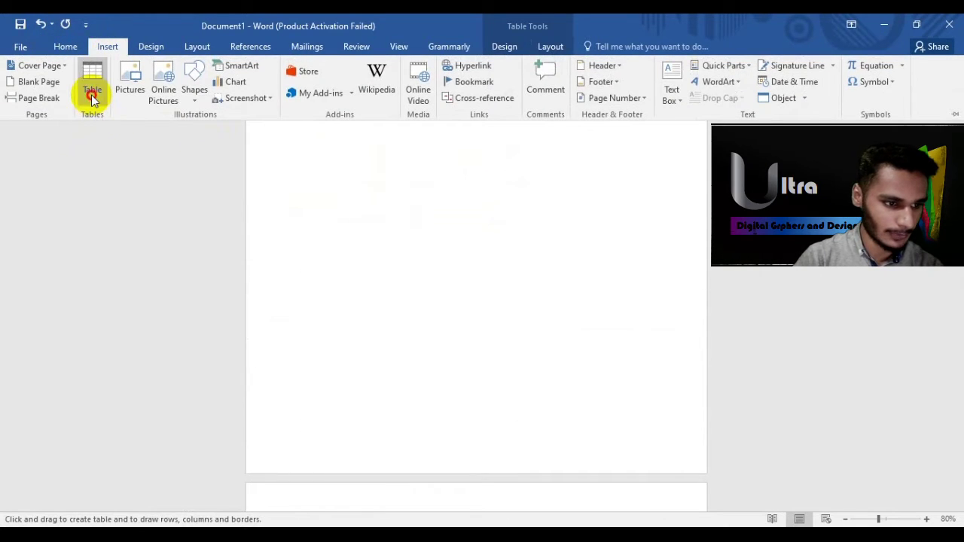
pyautogui.click(92, 84)
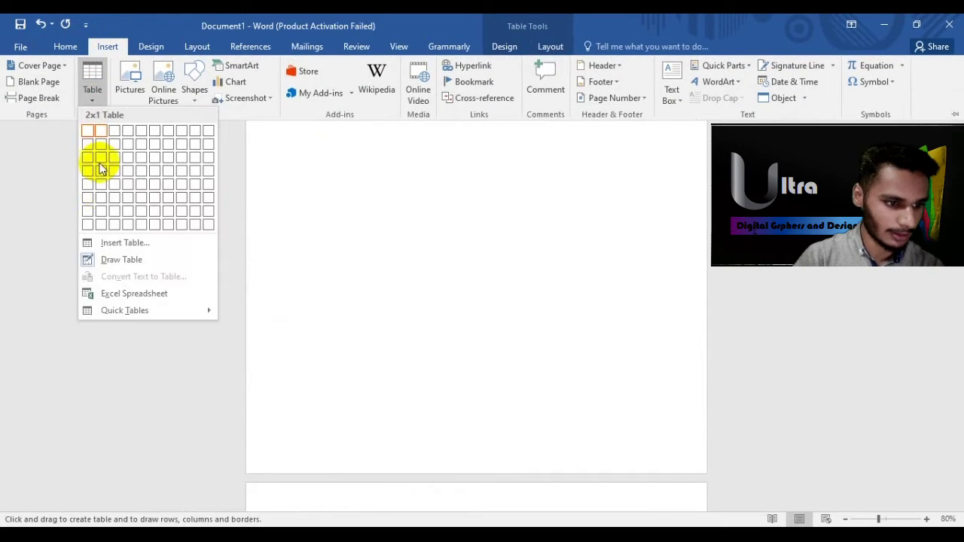
pyautogui.click(113, 294)
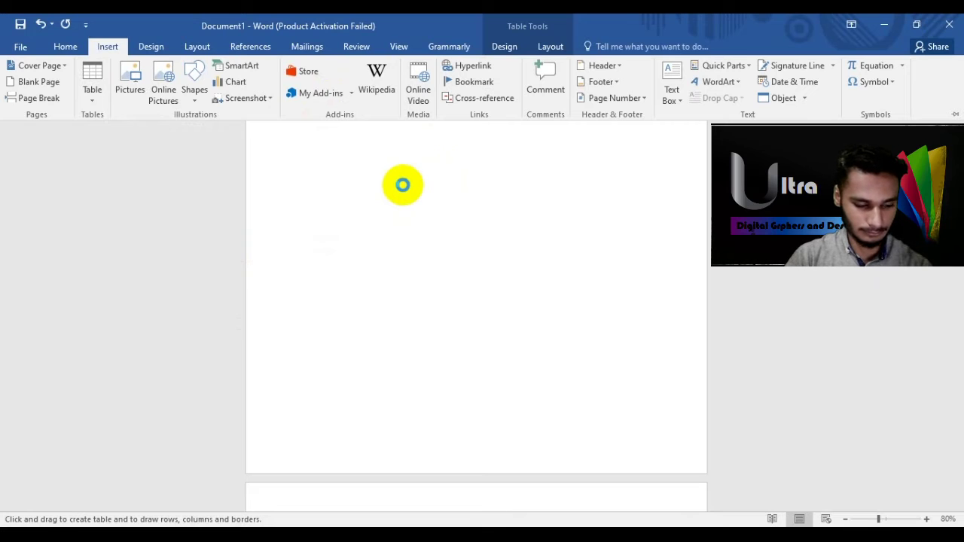
pyautogui.press('Escape')
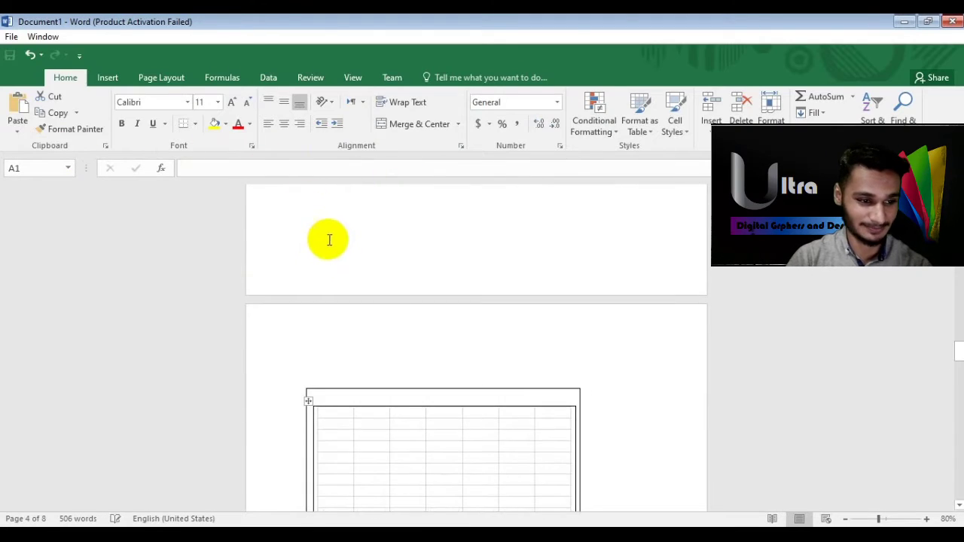
pyautogui.scroll(-4, 329, 239)
pyautogui.scroll(-1, 346, 220)
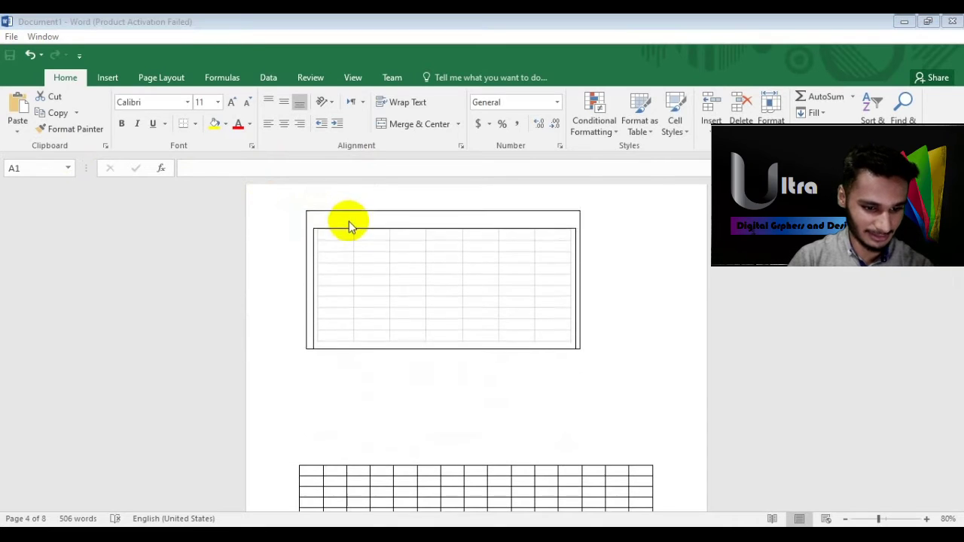
pyautogui.click(622, 415)
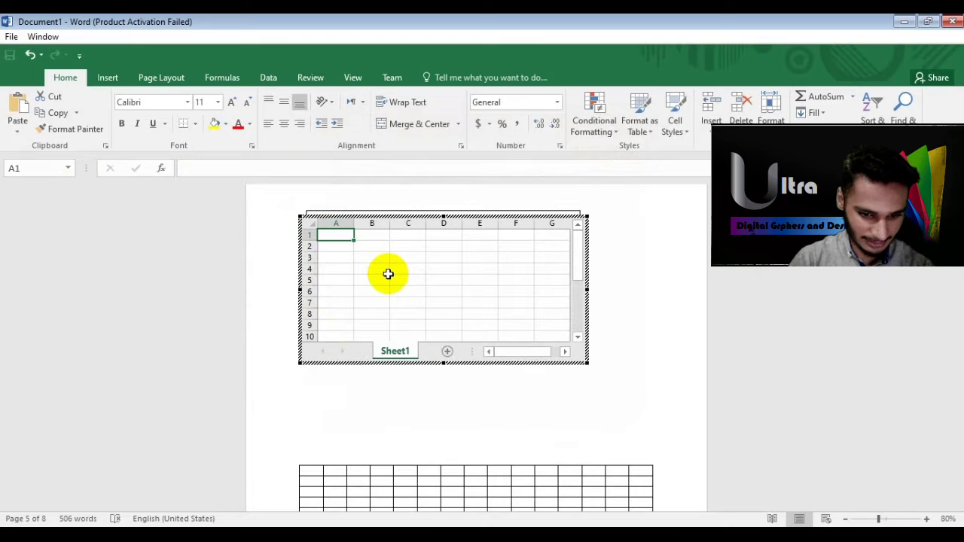
# Step: Fill embedded sheet cells A1 to A7 with kfdhgewriu, 9509, 9+0, 0+5+, 5095+, 056 and 0+5, and return to the document
pyautogui.write('kfdhgewriu')
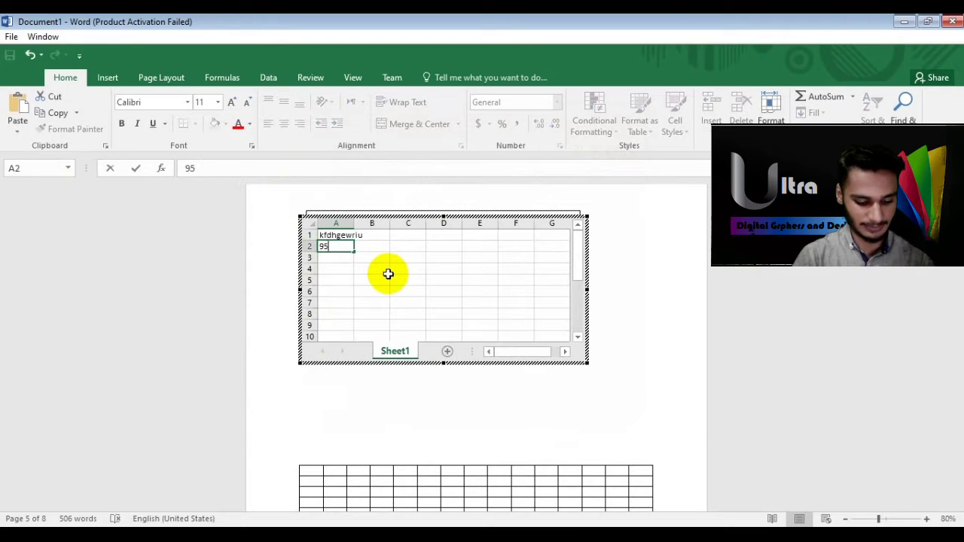
pyautogui.press('Return')
pyautogui.write('9+0')
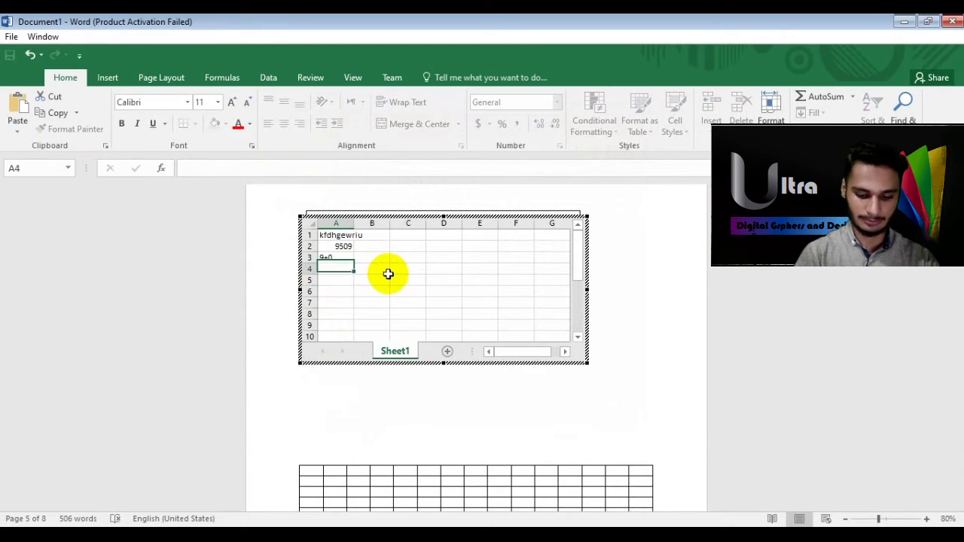
pyautogui.write('0+5+')
pyautogui.press('Return')
pyautogui.write('5095+')
pyautogui.press('Return')
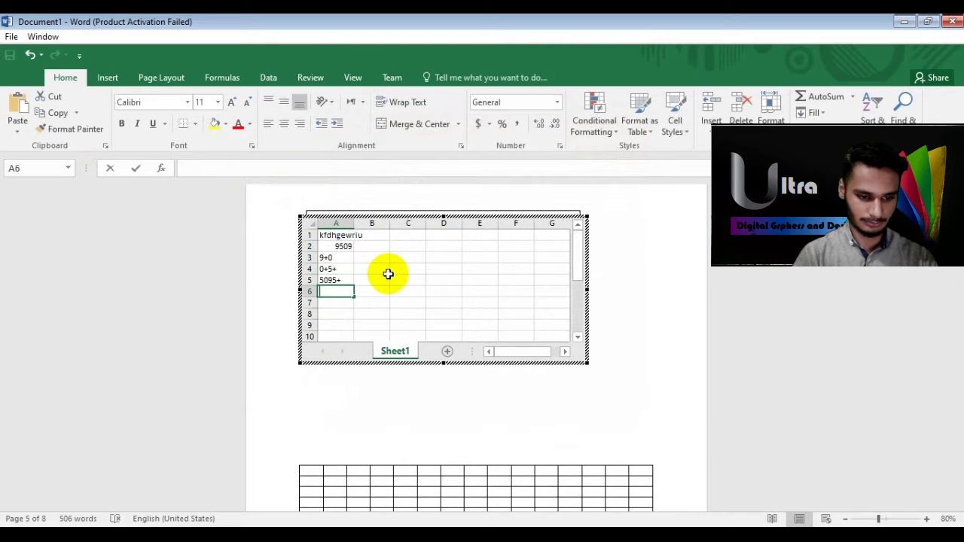
pyautogui.write('056')
pyautogui.press('Return')
pyautogui.write('0+5')
pyautogui.press('Return')
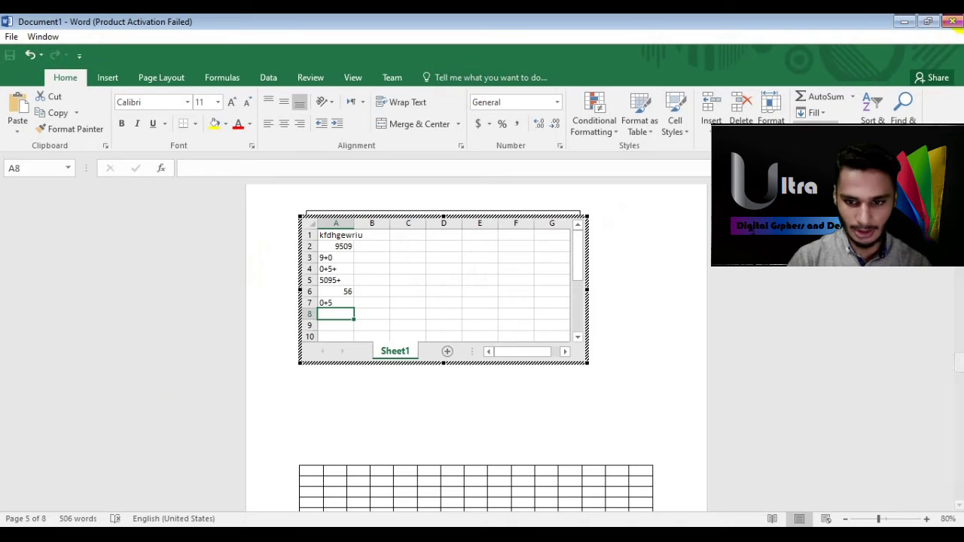
pyautogui.moveTo(770, 20); pyautogui.dragTo(572, 3)
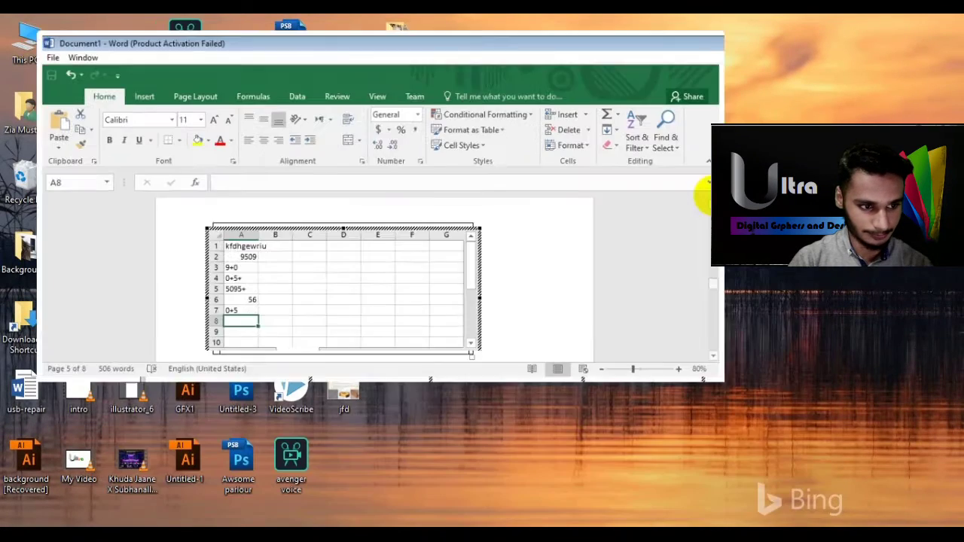
pyautogui.click(645, 268)
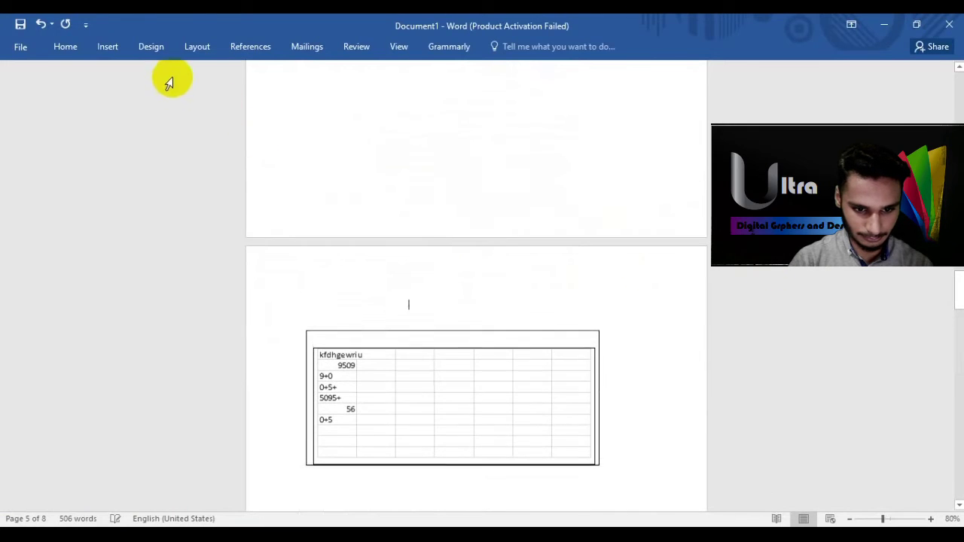
pyautogui.click(108, 47)
pyautogui.click(92, 89)
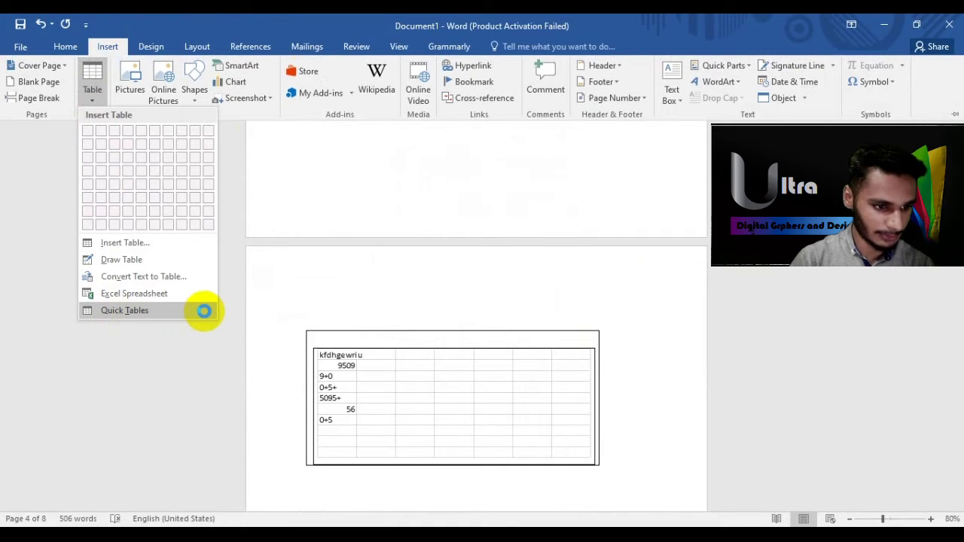
pyautogui.moveTo(204, 311)
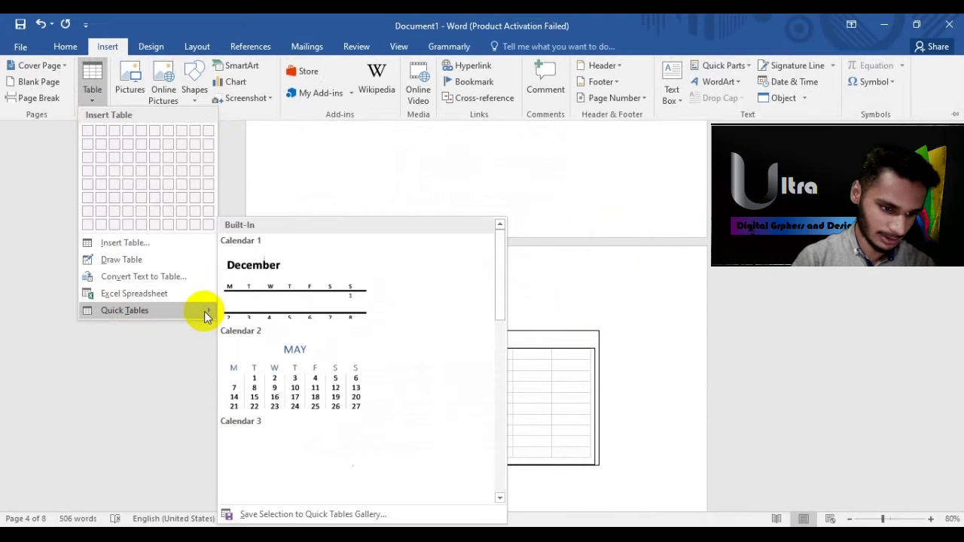
pyautogui.scroll(-6, 301, 308)
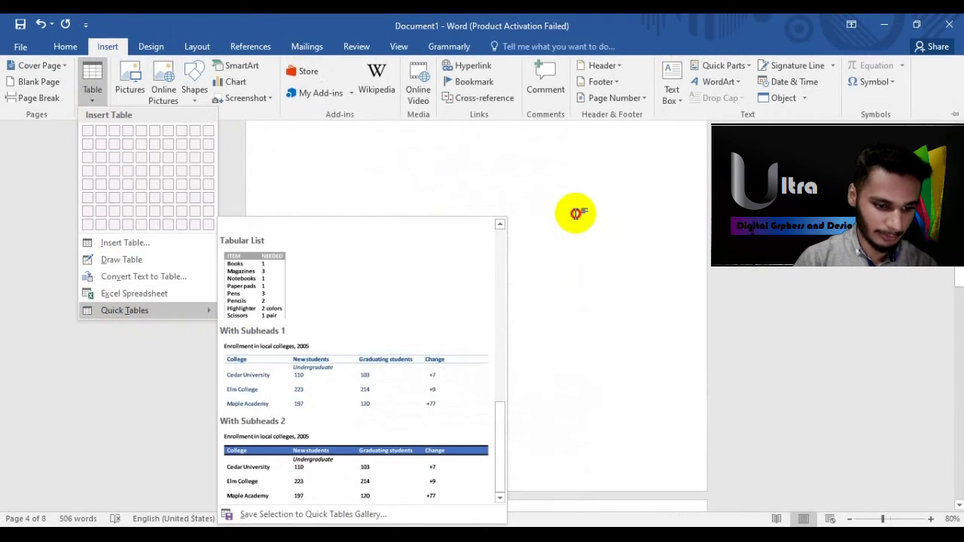
pyautogui.click(527, 212)
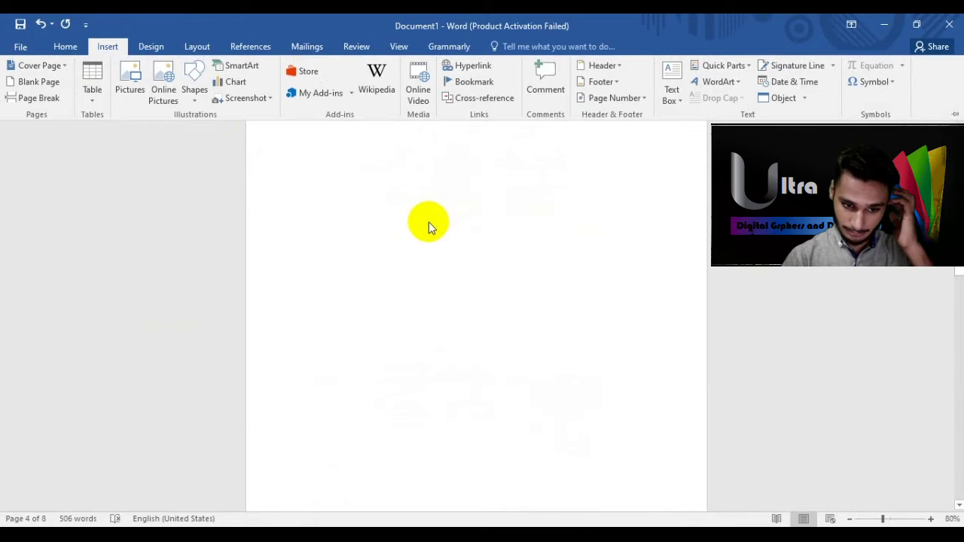
# Step: Insert the built-in quick table With Subheads 1 on the blank page 4
pyautogui.click(366, 248)
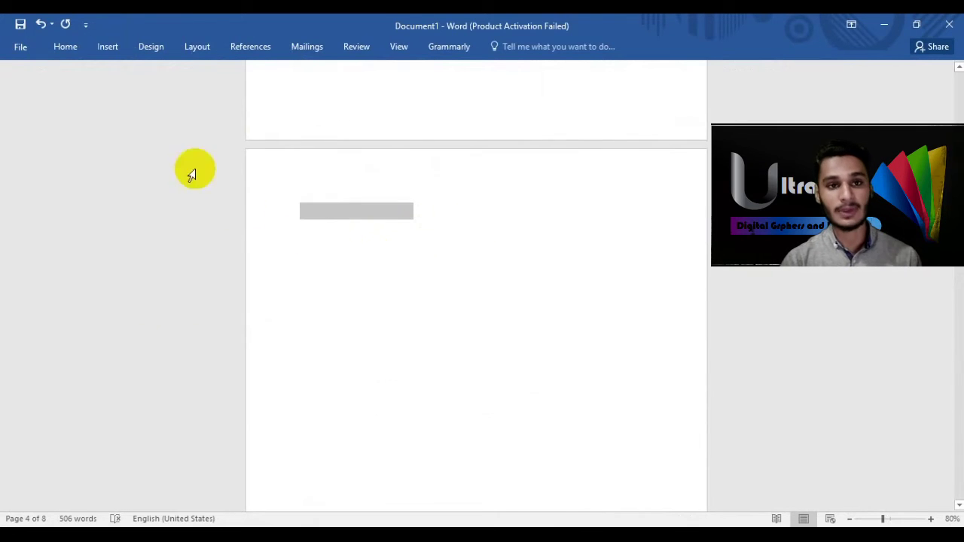
pyautogui.click(100, 54)
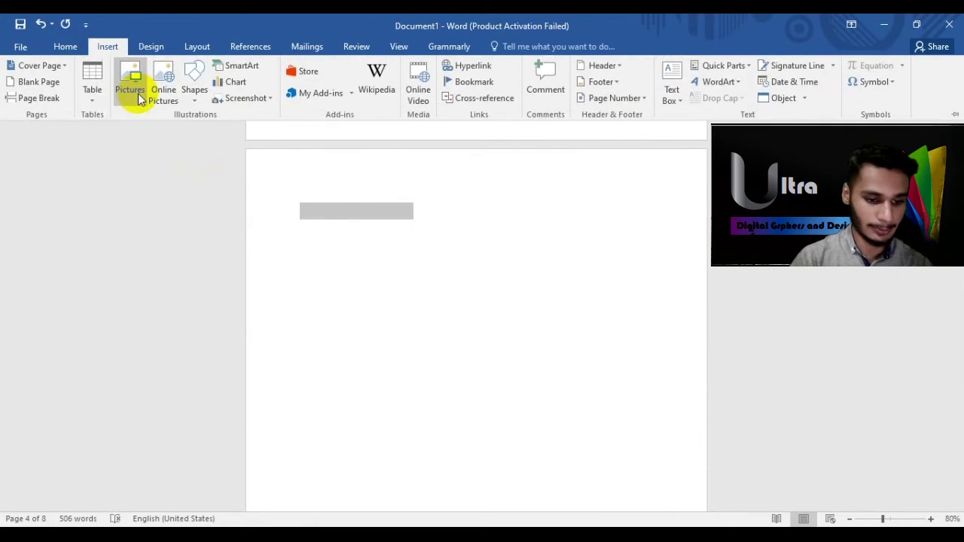
pyautogui.click(96, 106)
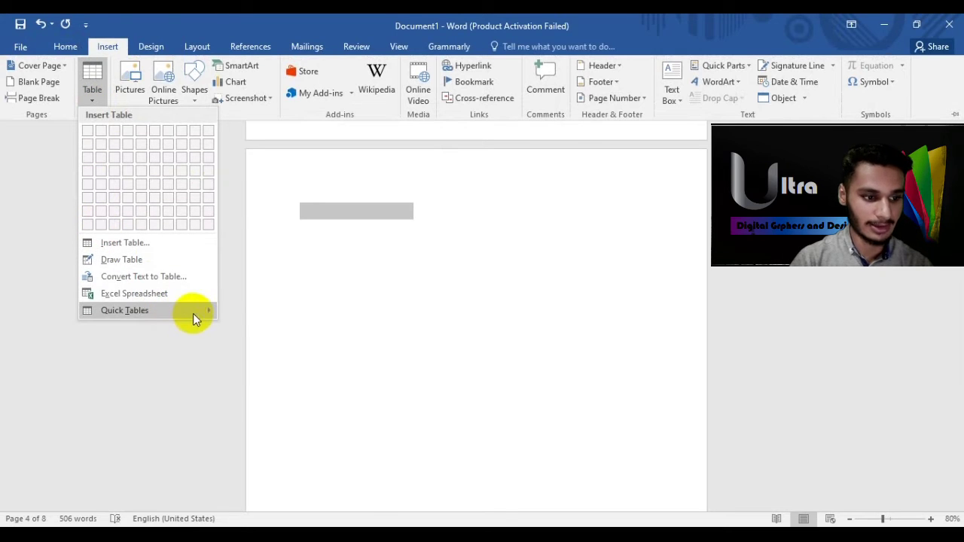
pyautogui.moveTo(193, 313)
pyautogui.scroll(-5, 331, 294)
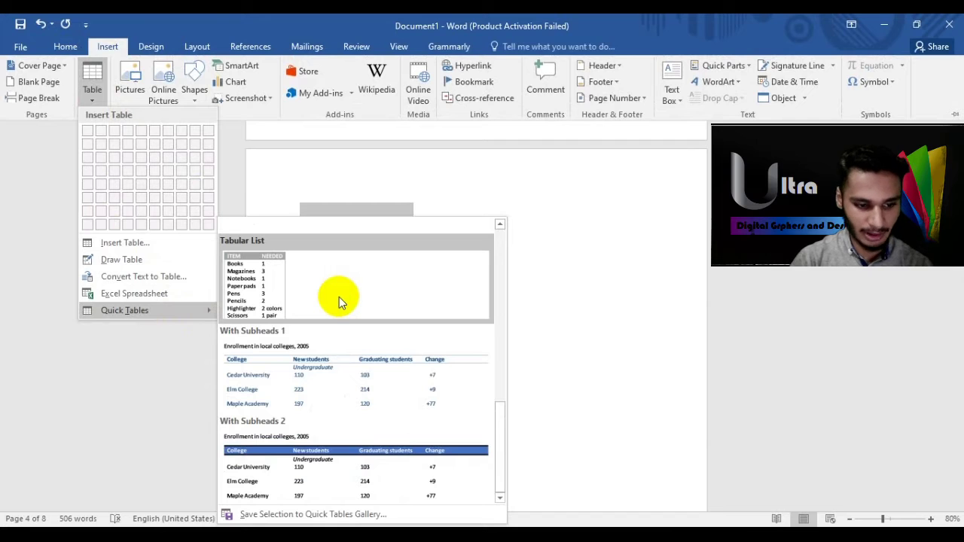
pyautogui.click(314, 383)
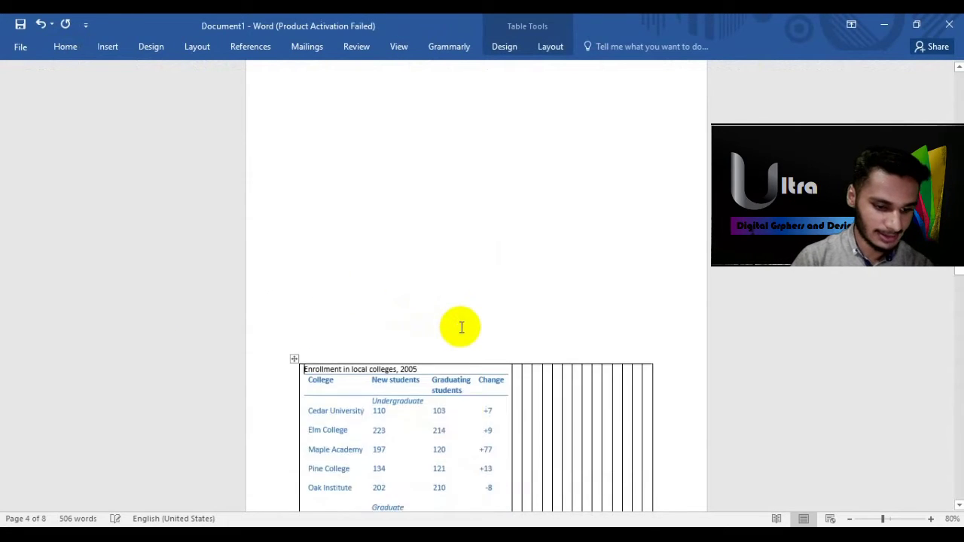
# Step: Examine the inserted college enrollment table, selecting some of its cells and columns
pyautogui.scroll(-4, 461, 327)
pyautogui.moveTo(458, 295); pyautogui.dragTo(456, 251)
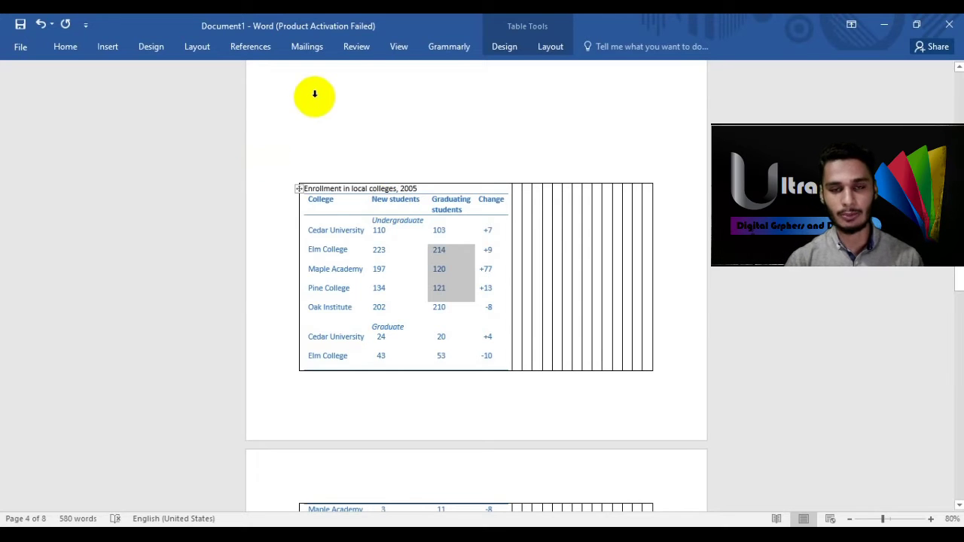
pyautogui.click(276, 83)
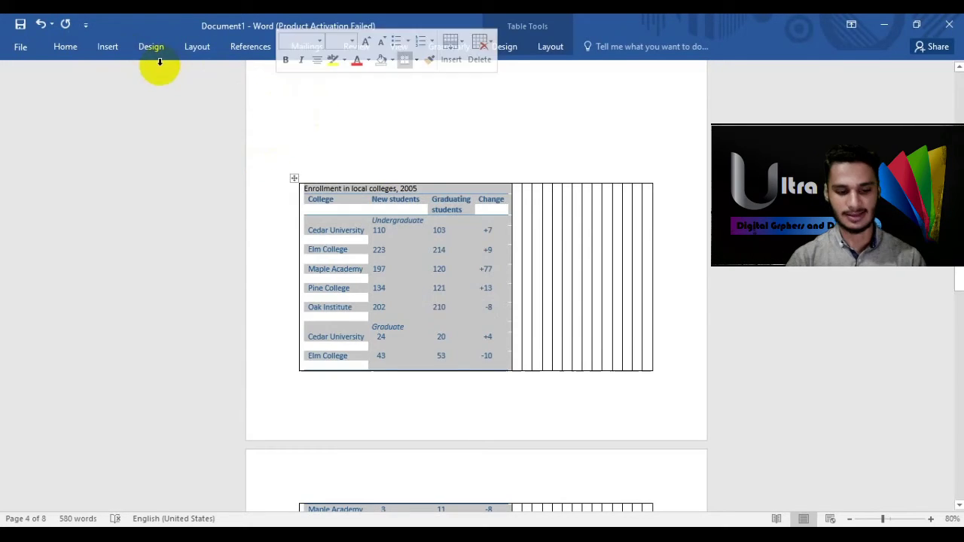
pyautogui.click(557, 147)
pyautogui.click(109, 49)
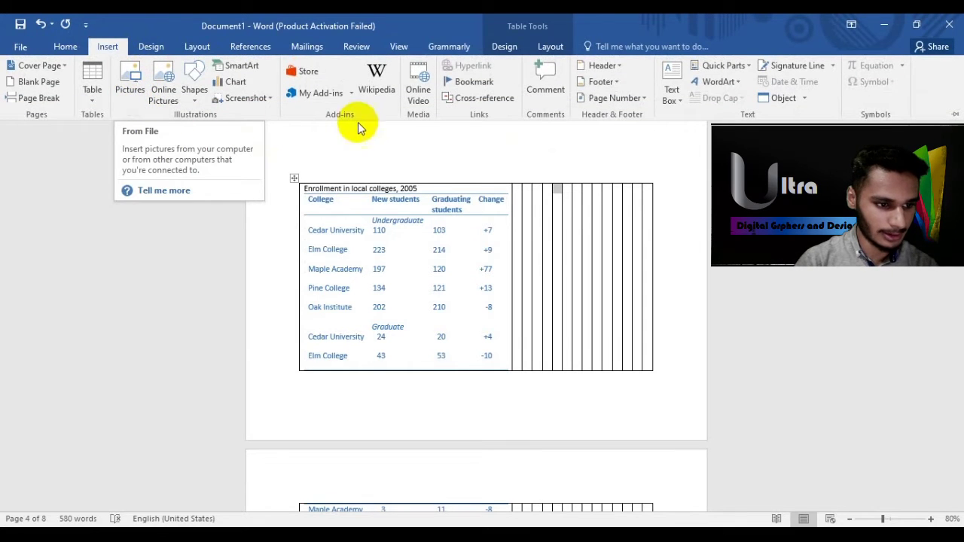
# Step: Return to page 1 and place the cursor at the end of the fourth "This is a good book" line
pyautogui.scroll(4, 519, 164)
pyautogui.scroll(10, 381, 209)
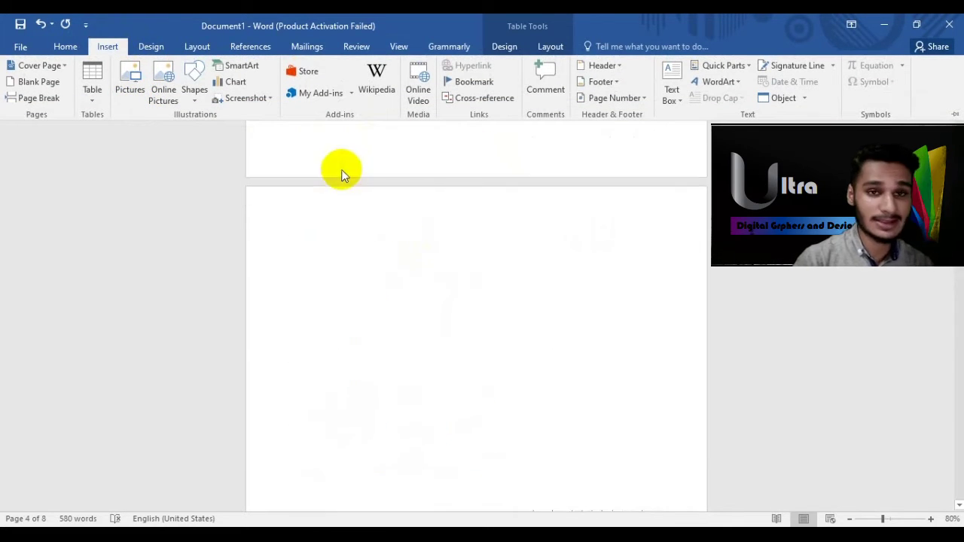
pyautogui.hotkey('ctrl', 'F1')
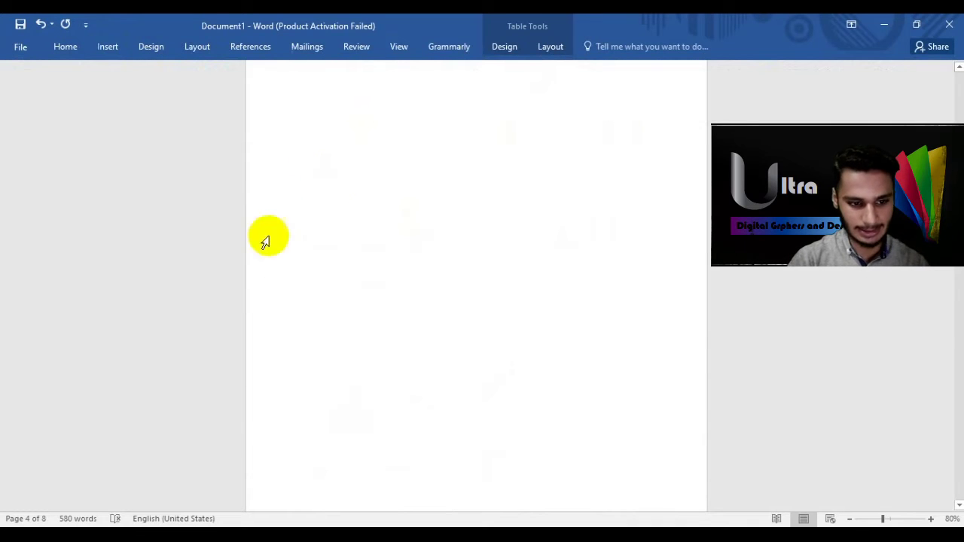
pyautogui.scroll(3, 355, 187)
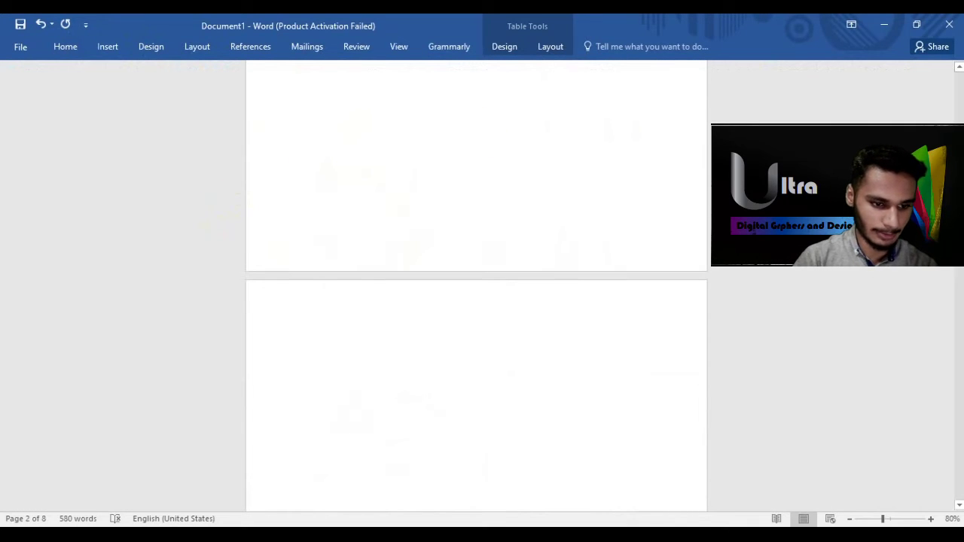
pyautogui.moveTo(947, 151); pyautogui.dragTo(947, 79)
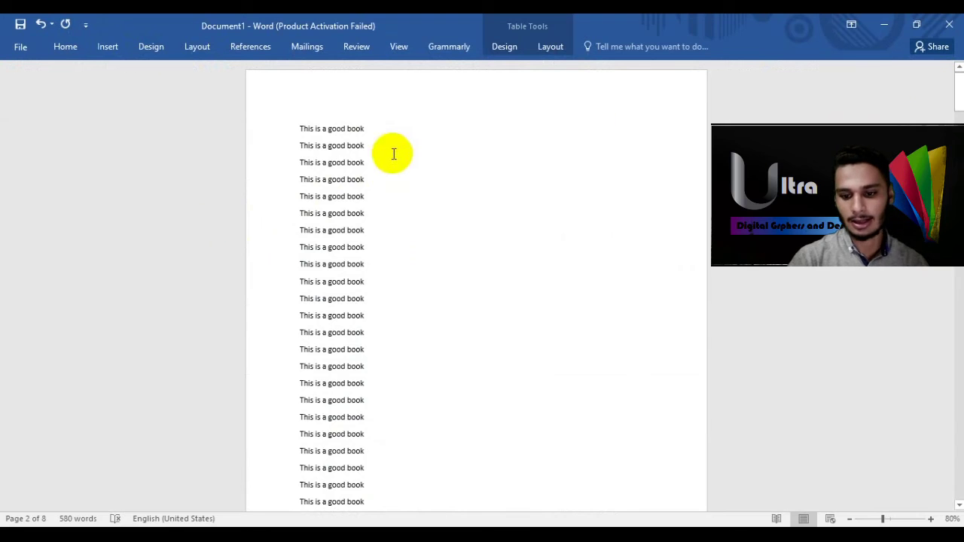
pyautogui.click(377, 185)
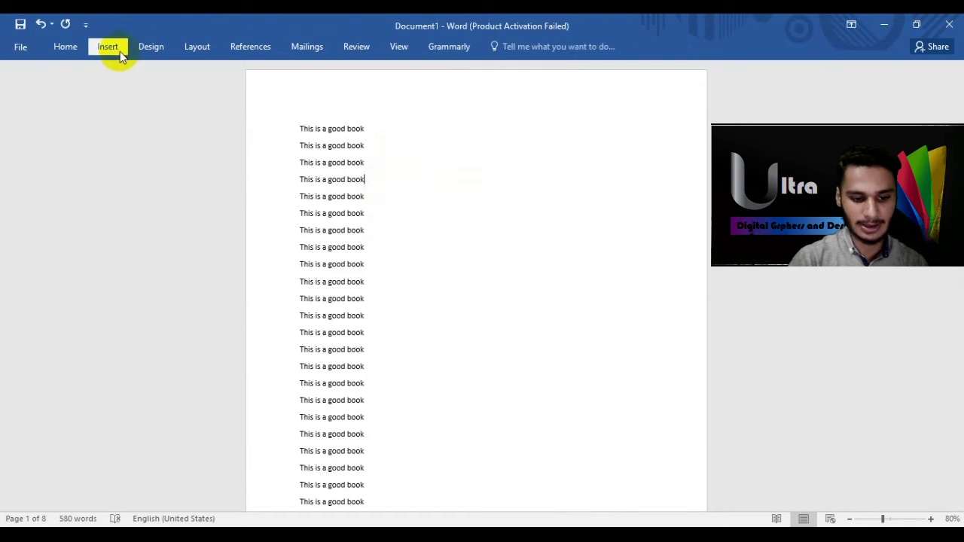
# Step: Insert the picture Awsome parlour from the Desktop folder after the fourth text line on page 1
pyautogui.click(117, 48)
pyautogui.click(260, 166)
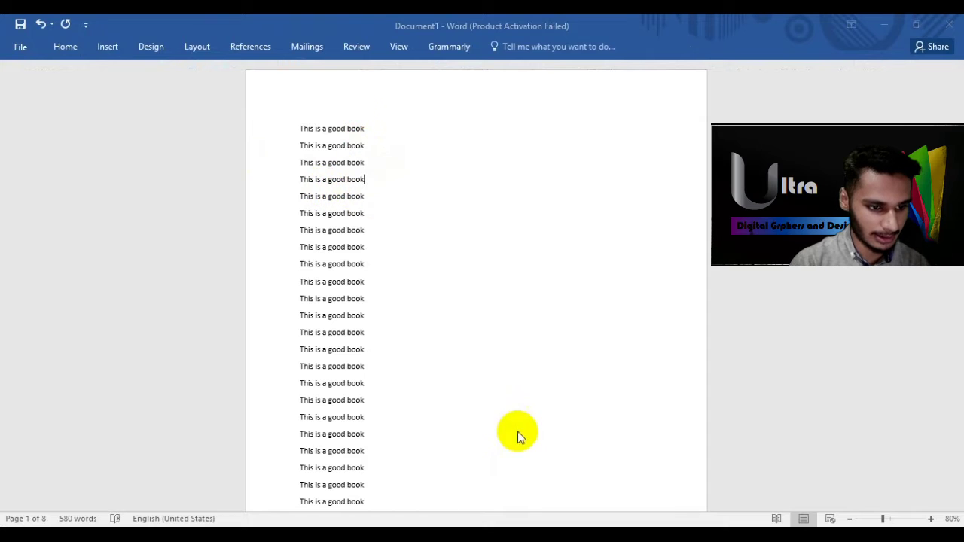
pyautogui.hotkey('alt', 'n')
pyautogui.press('p')
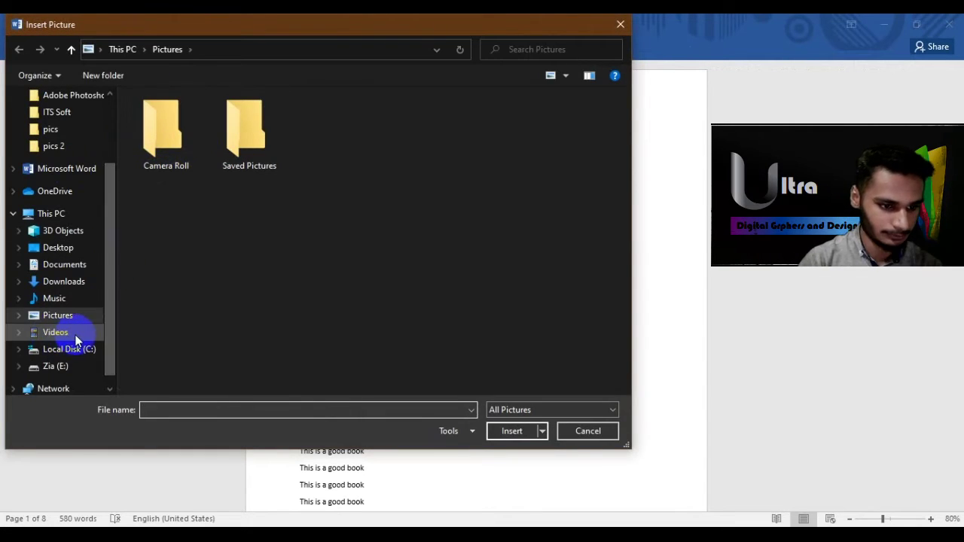
pyautogui.scroll(-1, 73, 339)
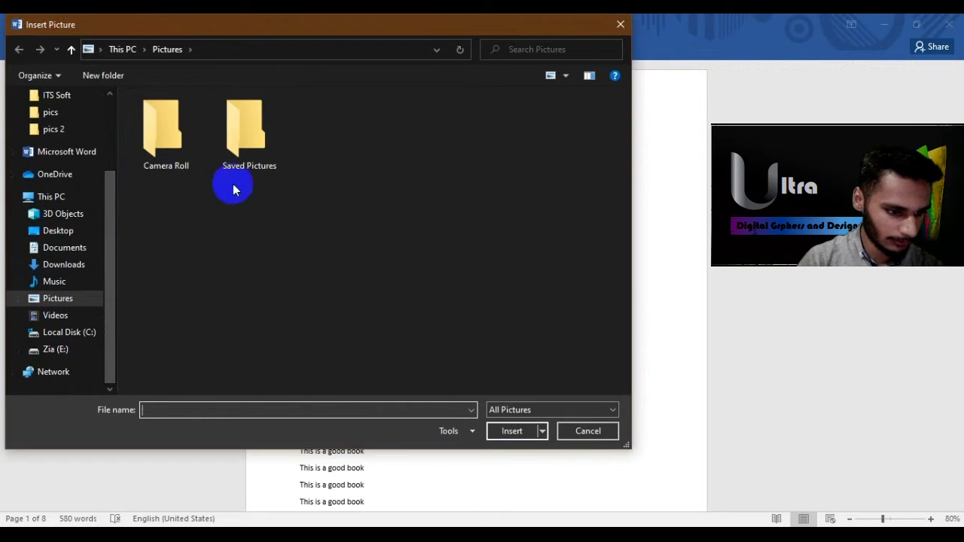
pyautogui.click(58, 234)
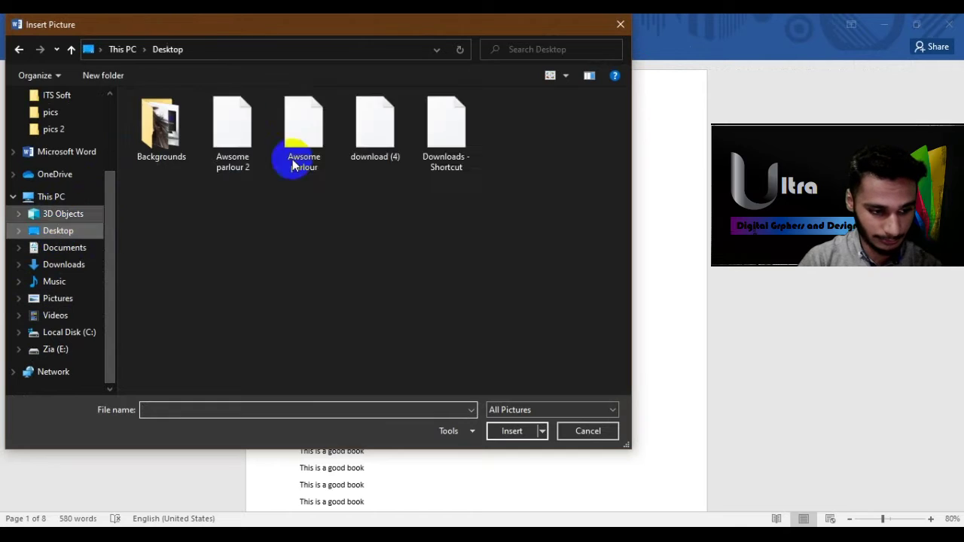
pyautogui.click(516, 143)
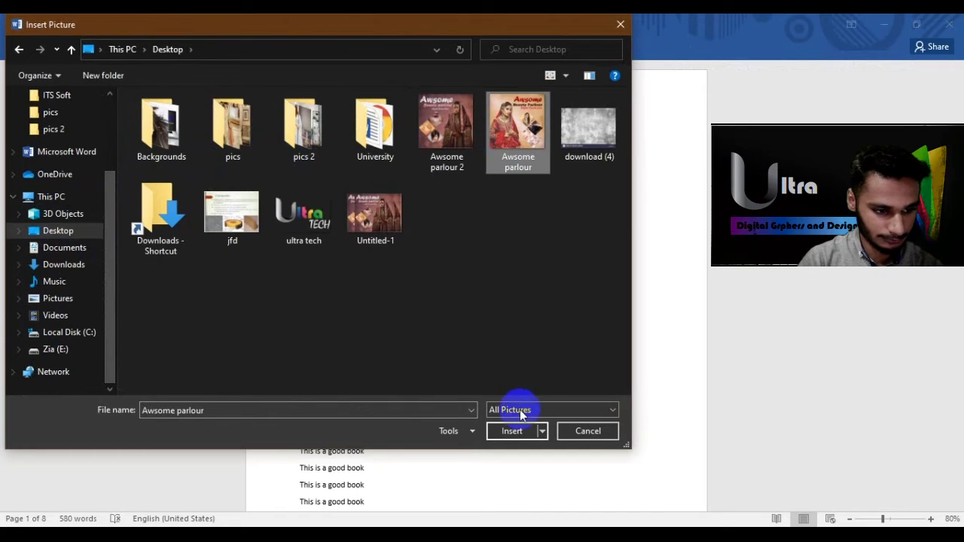
pyautogui.click(509, 434)
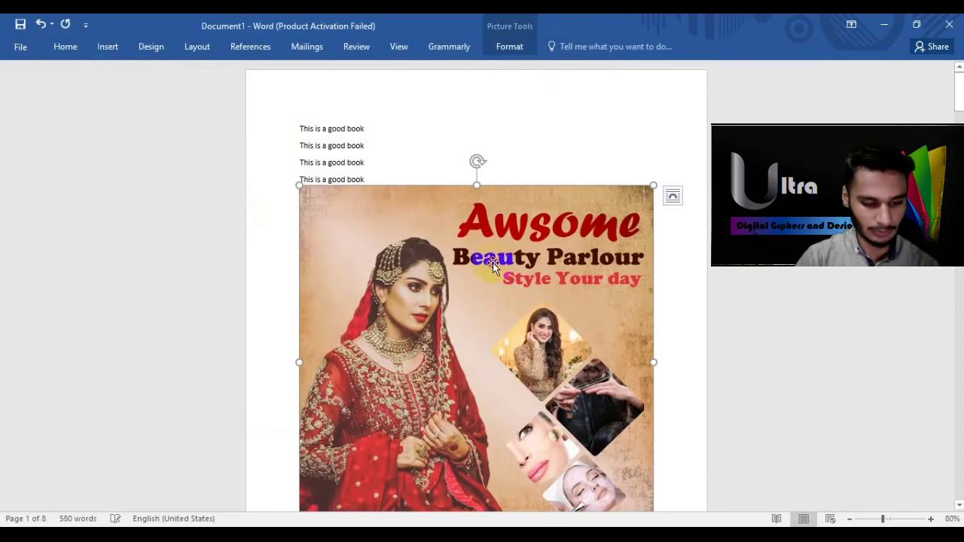
# Step: Try to move the inserted picture down the page while it is still in line with the text
pyautogui.moveTo(392, 205)
pyautogui.mouseDown()
pyautogui.moveTo(418, 269)
pyautogui.moveTo(527, 362)
pyautogui.moveTo(460, 366)
pyautogui.mouseUp()
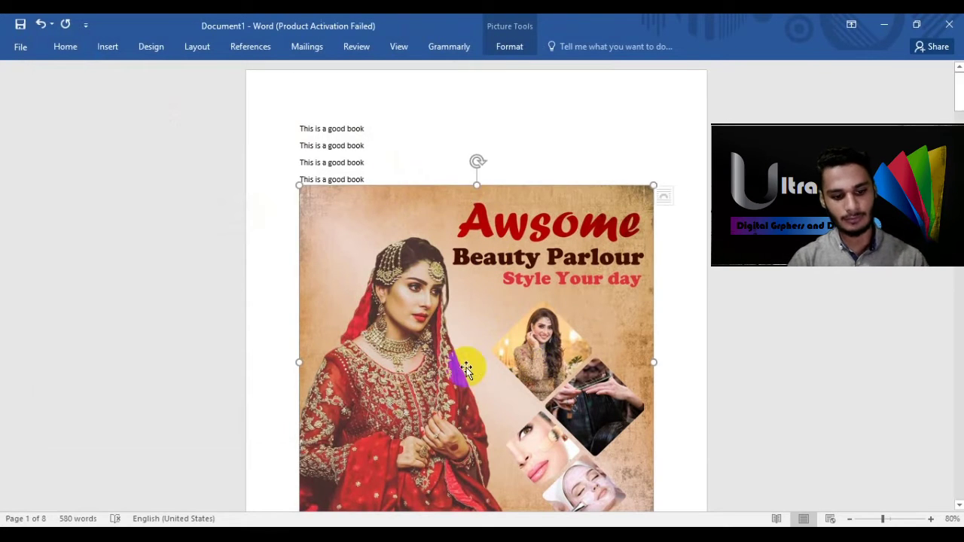
pyautogui.scroll(-3, 467, 329)
pyautogui.scroll(-1, 467, 329)
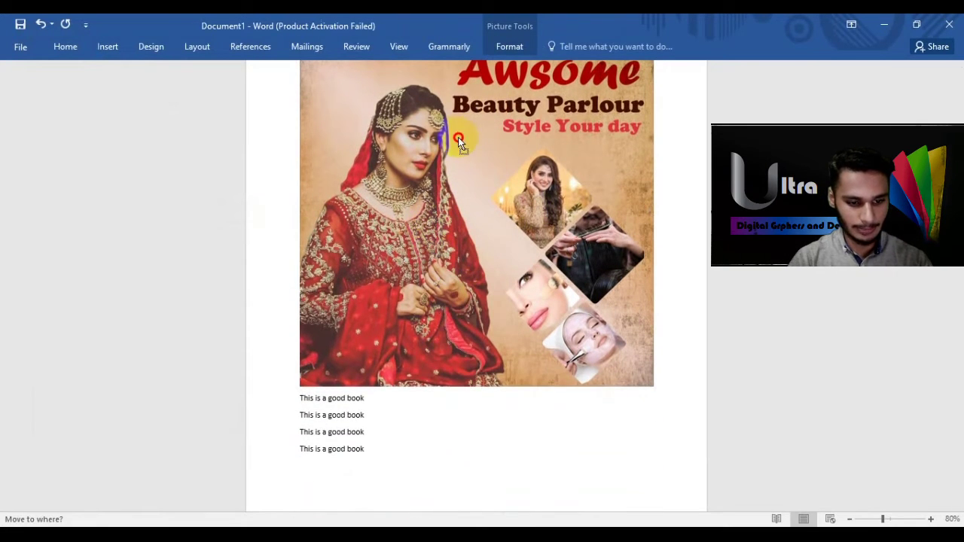
pyautogui.scroll(3, 489, 221)
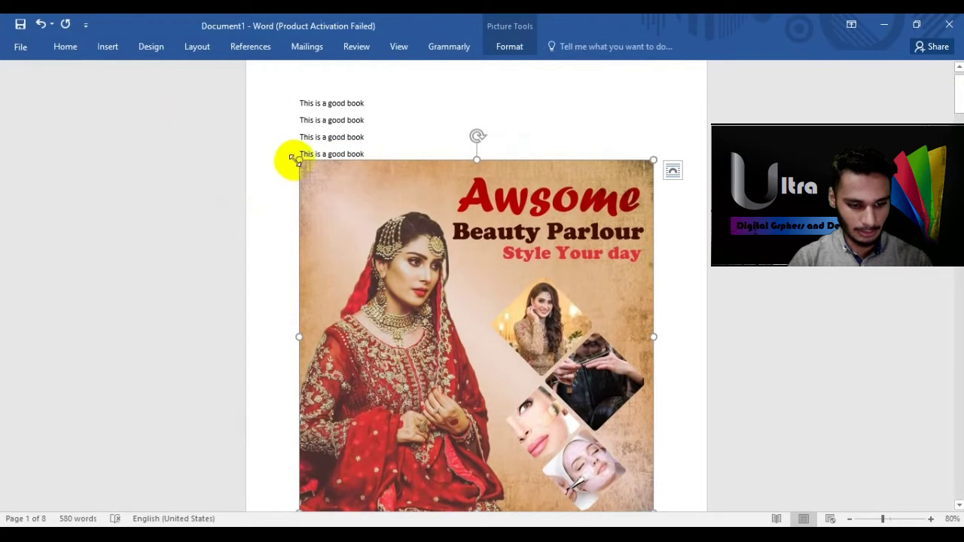
# Step: Shrink the picture to roughly 70 percent of its width and shift it towards the left margin of its text line
pyautogui.moveTo(307, 171); pyautogui.dragTo(405, 304)
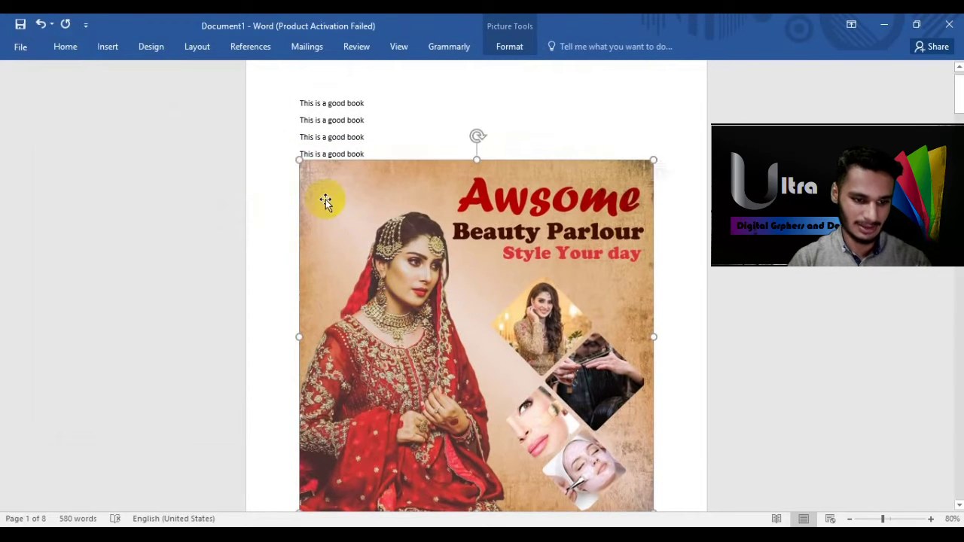
pyautogui.moveTo(298, 159); pyautogui.dragTo(402, 262)
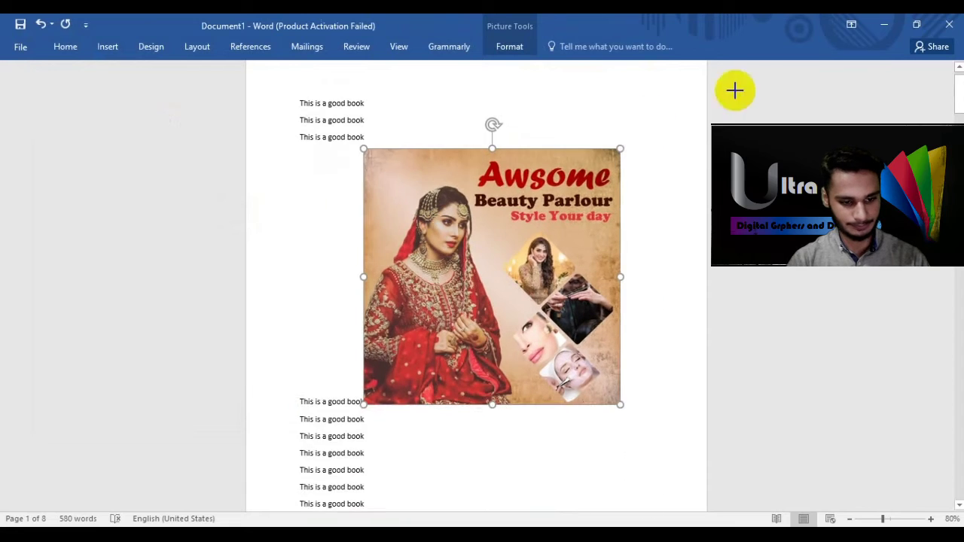
pyautogui.moveTo(503, 207); pyautogui.dragTo(334, 193)
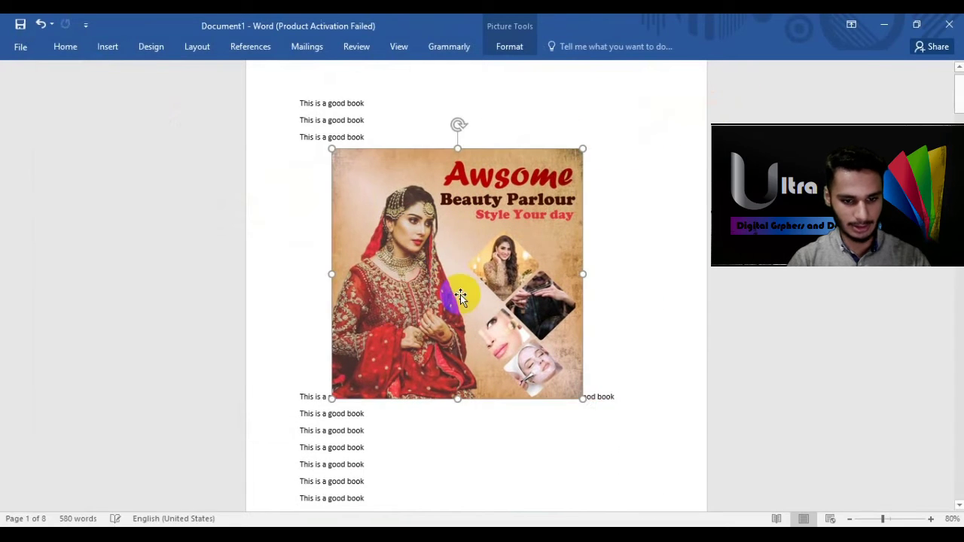
pyautogui.moveTo(460, 295); pyautogui.dragTo(431, 249)
pyautogui.moveTo(310, 261); pyautogui.dragTo(311, 262)
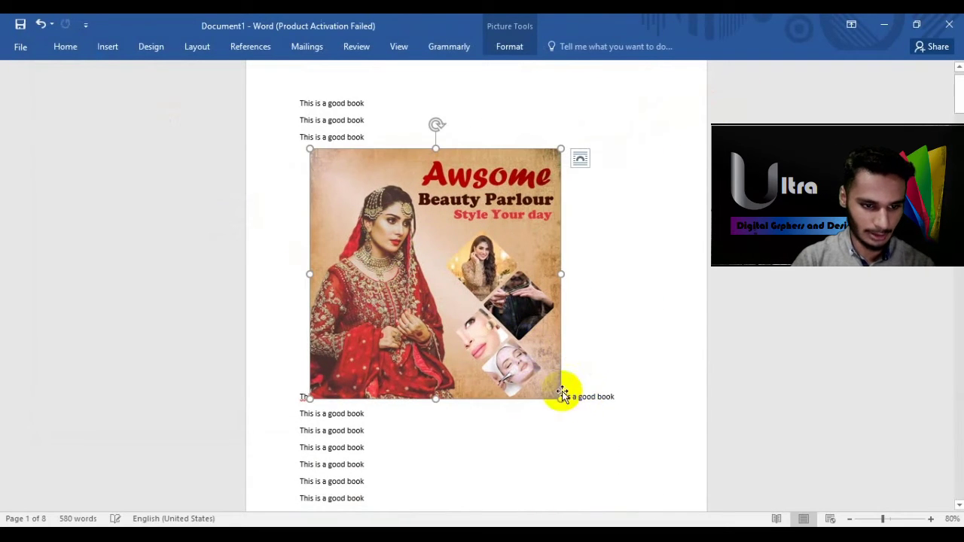
# Step: Set the picture's text wrapping to Square and move it to the right of the text lines, near the top of page 1
pyautogui.click(581, 159)
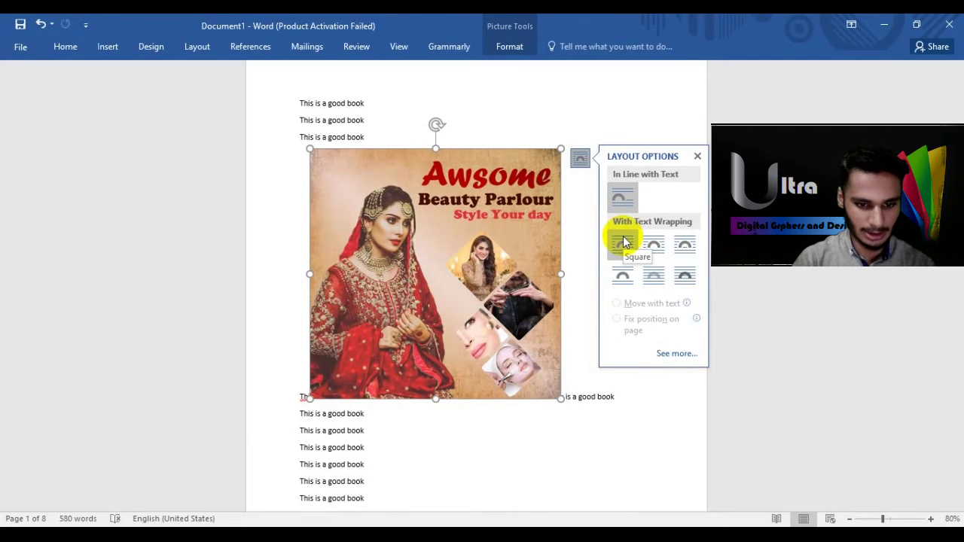
pyautogui.click(622, 242)
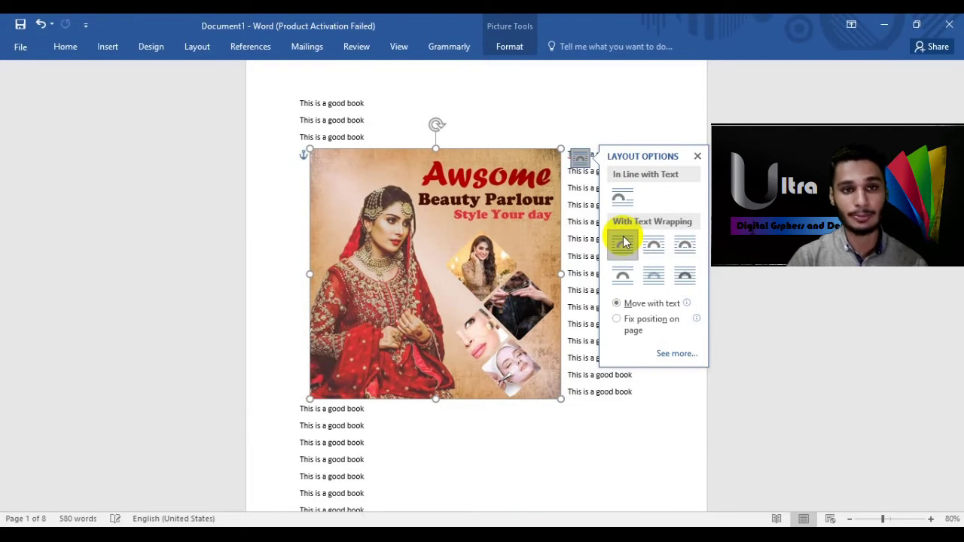
pyautogui.moveTo(464, 235); pyautogui.dragTo(582, 199)
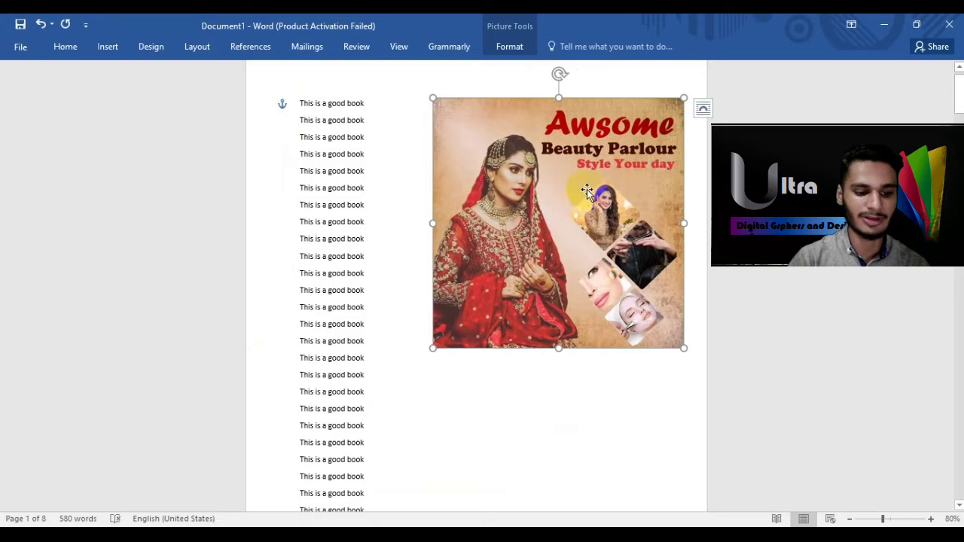
# Step: Draw a Pie shape in the blank area beside the last text lines of page 1
pyautogui.click(113, 49)
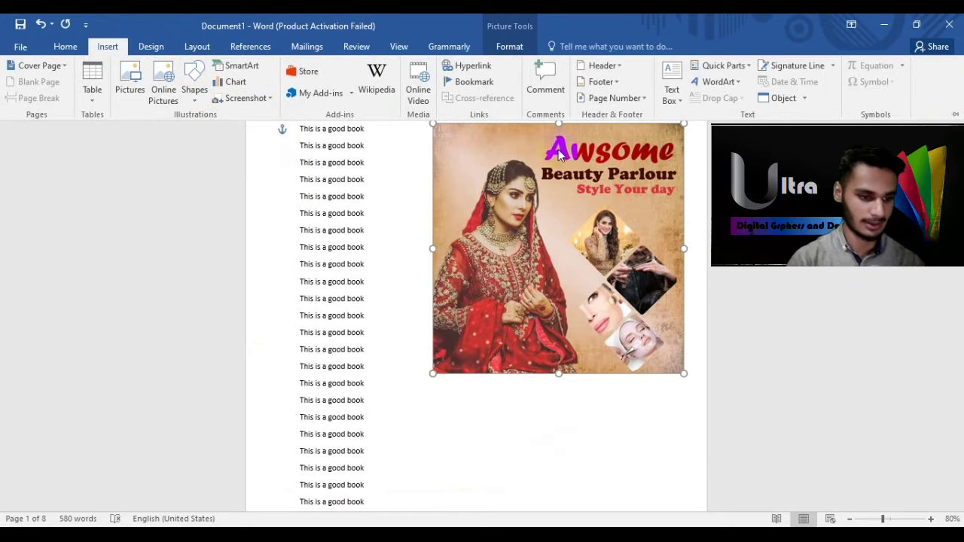
pyautogui.click(194, 92)
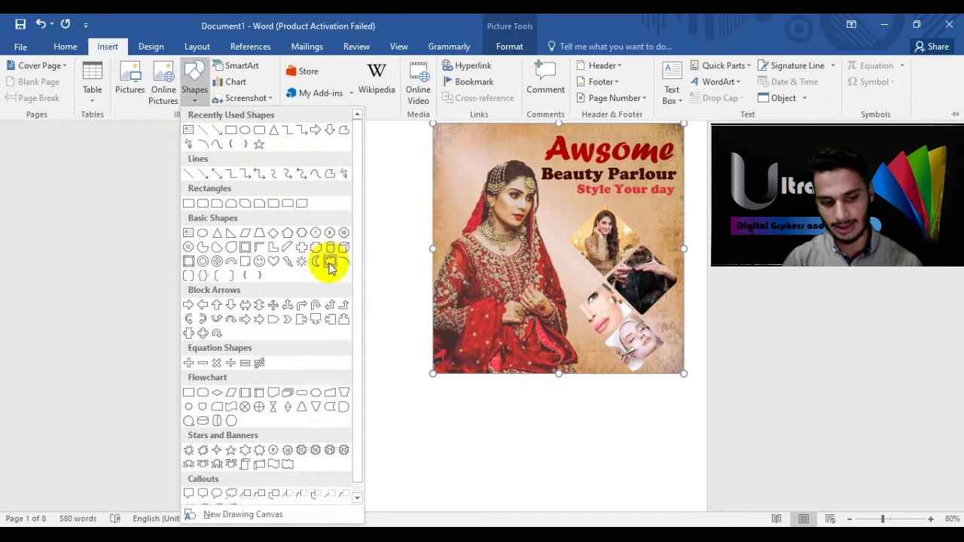
pyautogui.scroll(-1, 323, 264)
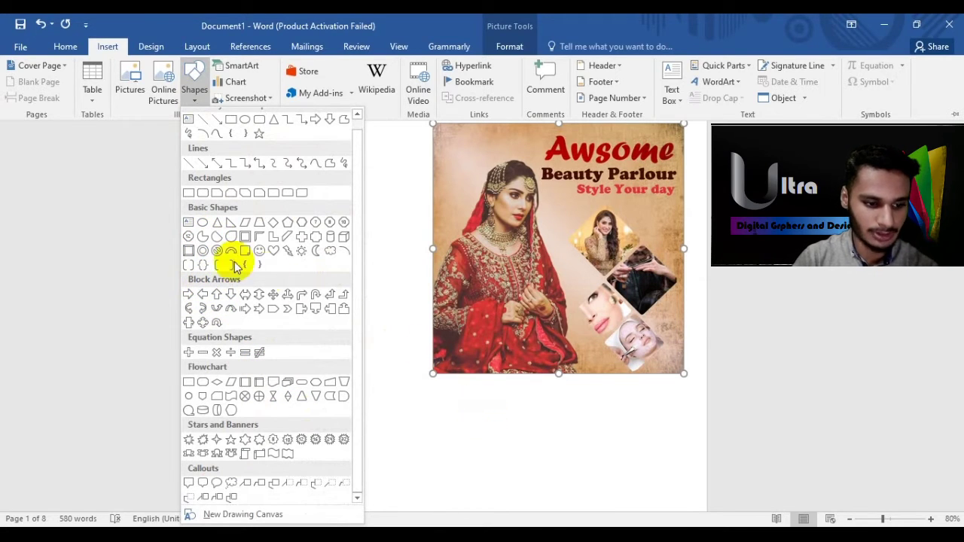
pyautogui.click(204, 241)
pyautogui.scroll(-5, 516, 264)
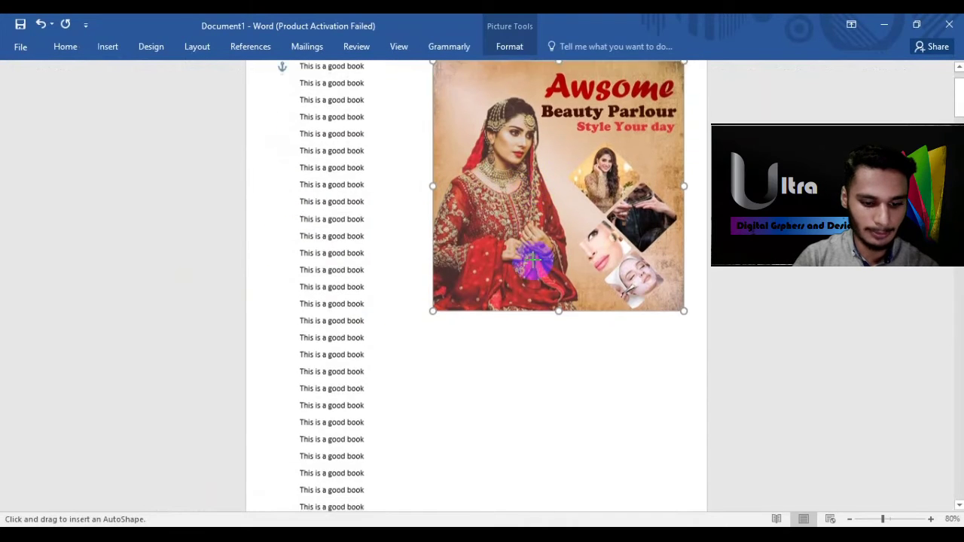
pyautogui.moveTo(442, 148); pyautogui.dragTo(567, 231)
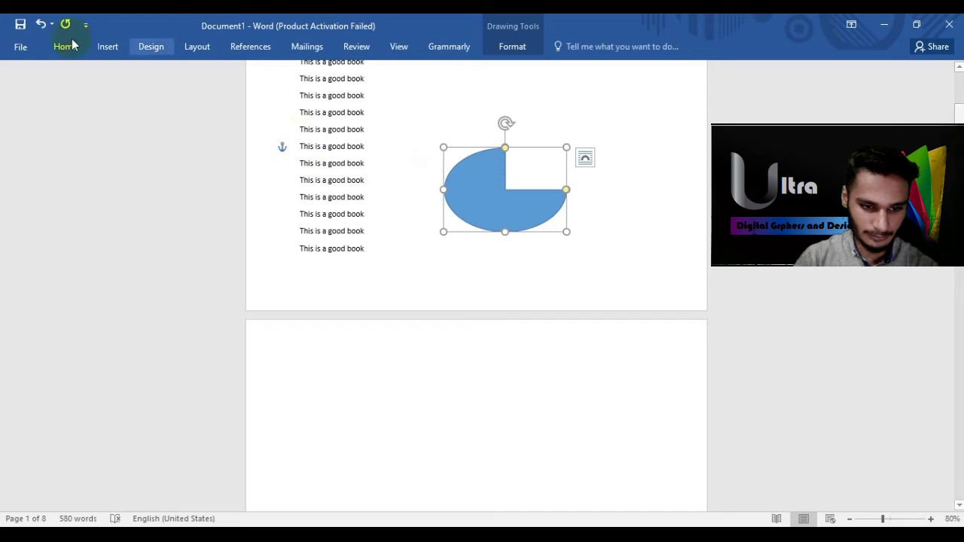
# Step: Add the text "circle" inside the blue pie shape
pyautogui.click(490, 201)
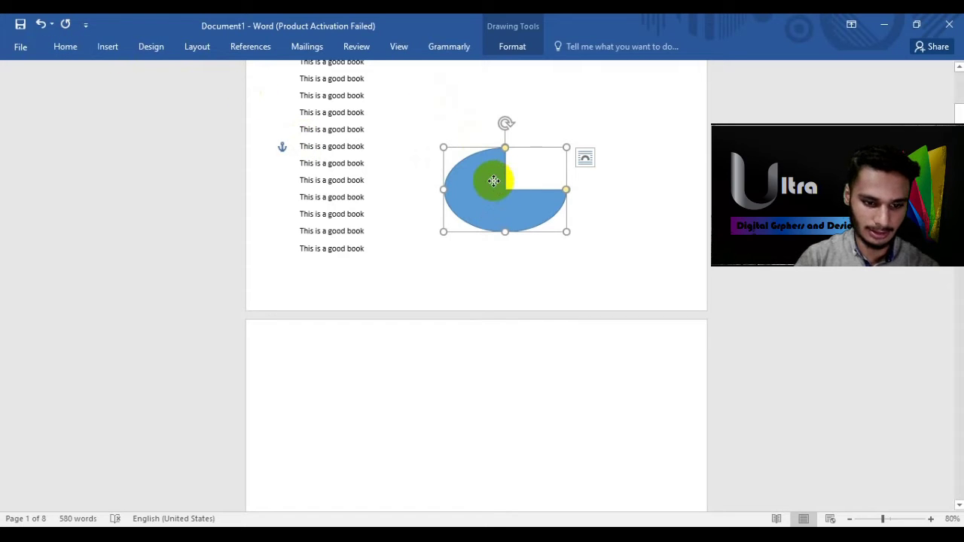
pyautogui.rightClick(494, 182)
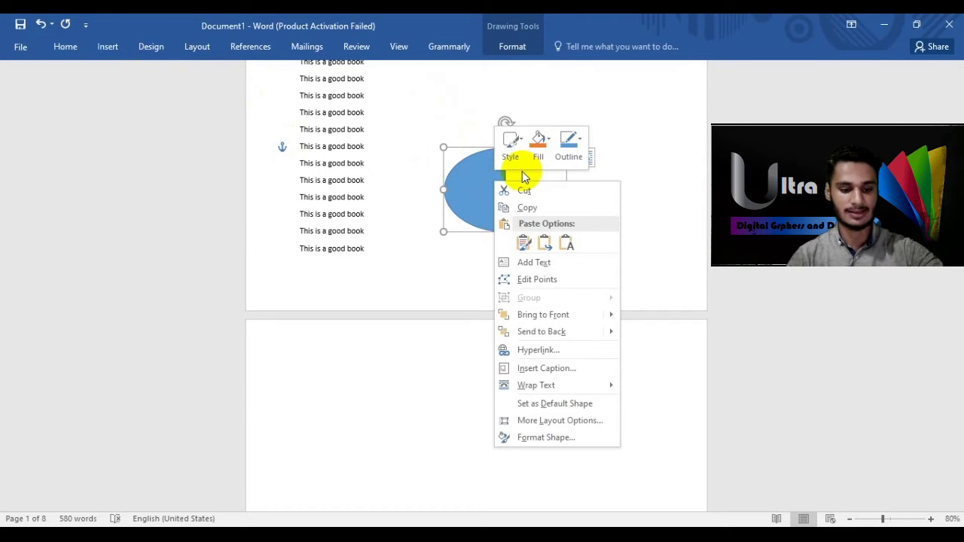
pyautogui.click(552, 264)
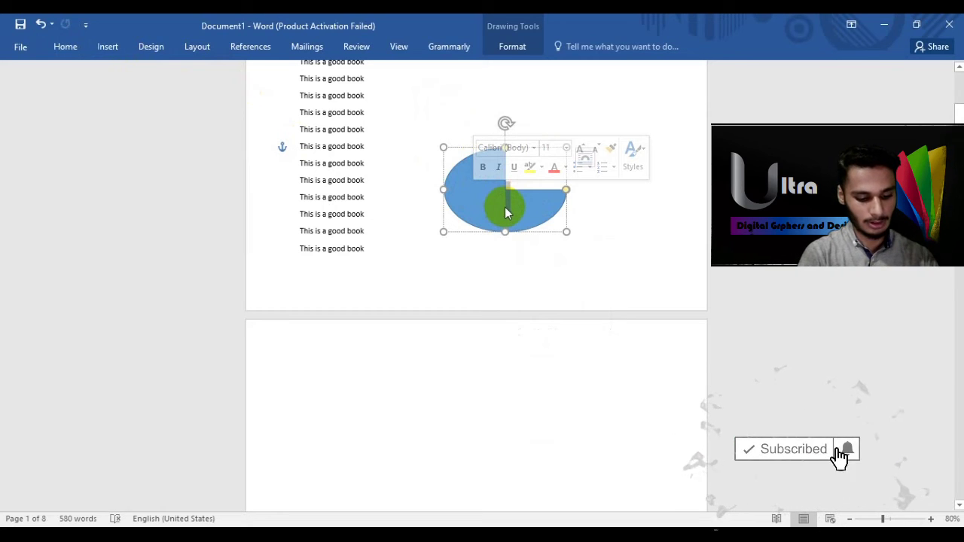
pyautogui.write('circle')
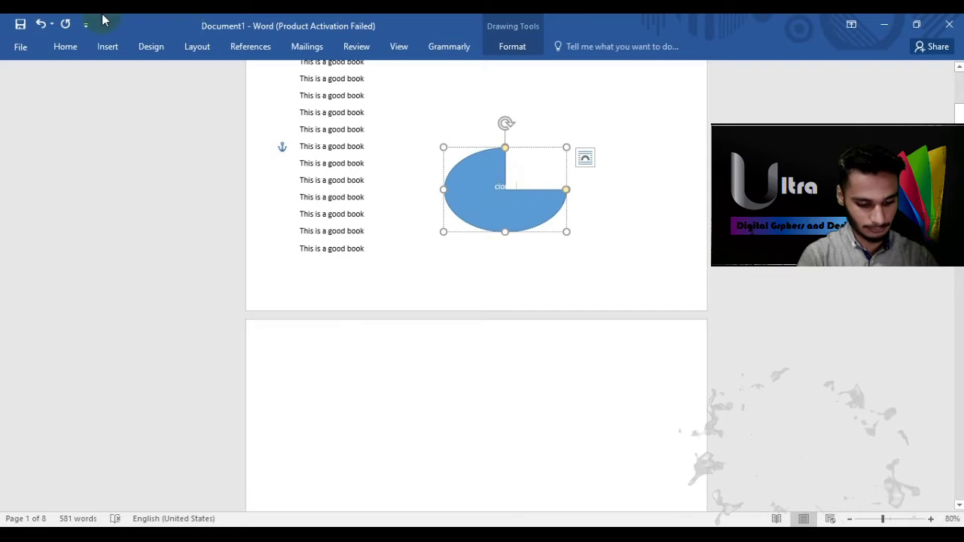
# Step: Change the font color of the pie shape's text to the black theme color
pyautogui.moveTo(465, 203); pyautogui.dragTo(495, 201)
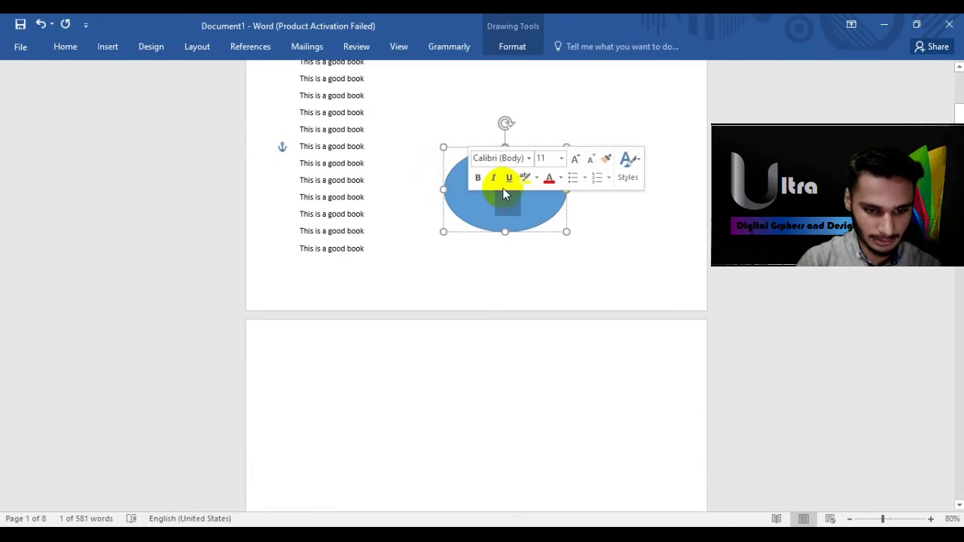
pyautogui.click(560, 177)
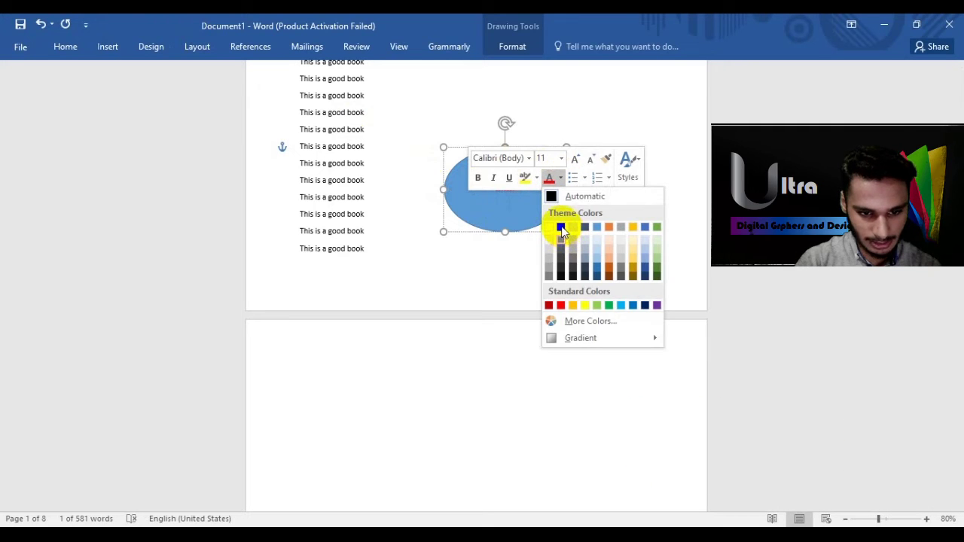
pyautogui.click(560, 228)
pyautogui.click(501, 182)
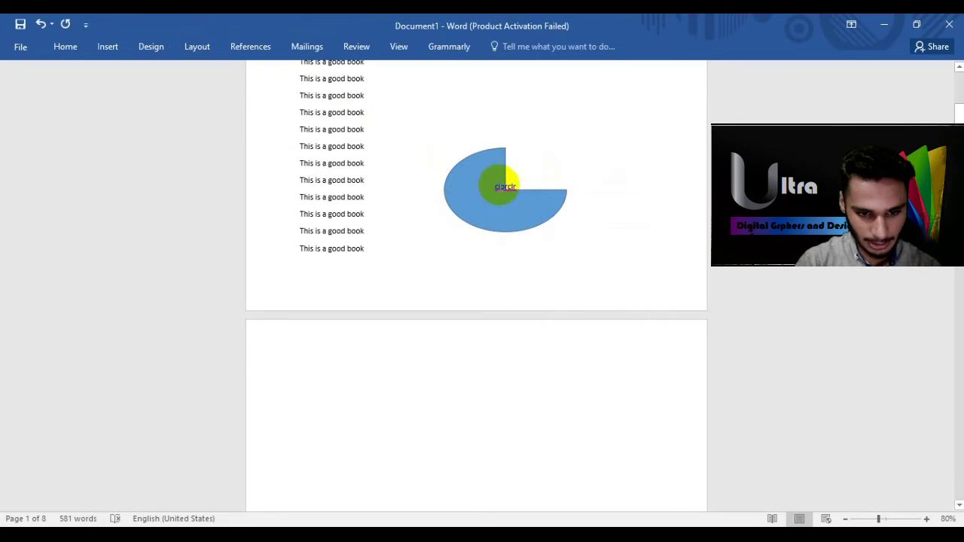
# Step: Make the text inside the pie shape bold and enlarge it to 26 pt
pyautogui.click(525, 188)
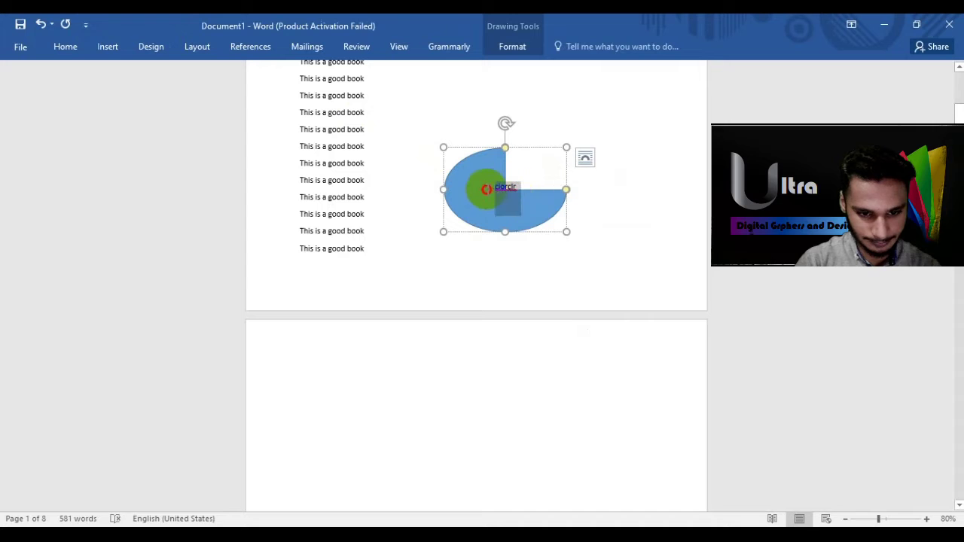
pyautogui.moveTo(477, 188); pyautogui.dragTo(507, 189)
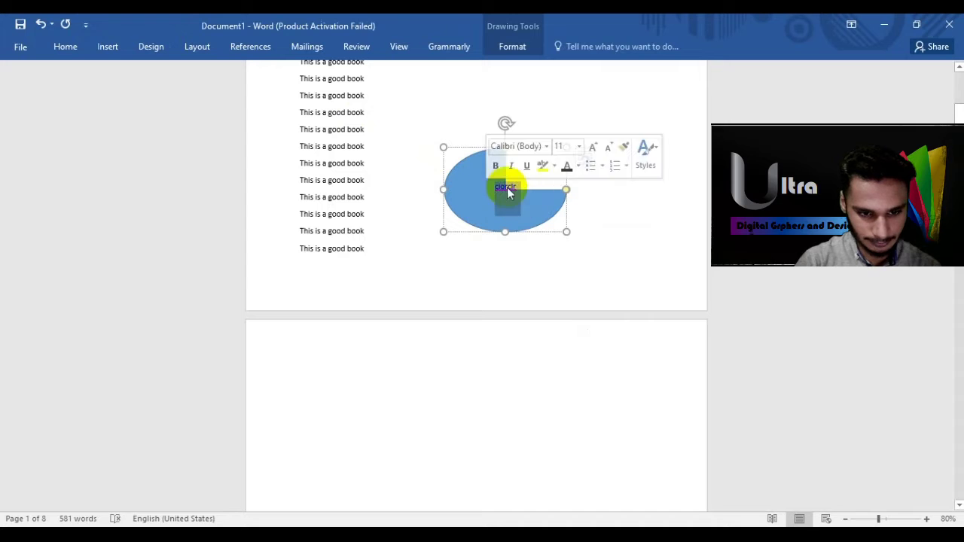
pyautogui.click(594, 146)
pyautogui.click(593, 146)
pyautogui.click(593, 146)
pyautogui.click(594, 146)
pyautogui.click(593, 146)
pyautogui.click(593, 146)
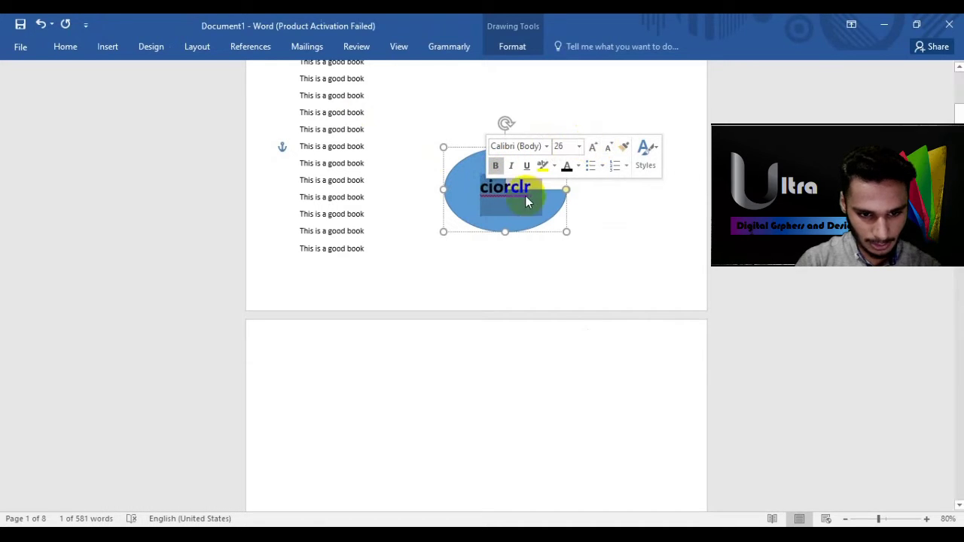
# Step: Delete the first letter of the text inside the pie shape
pyautogui.click(482, 189)
pyautogui.click(497, 207)
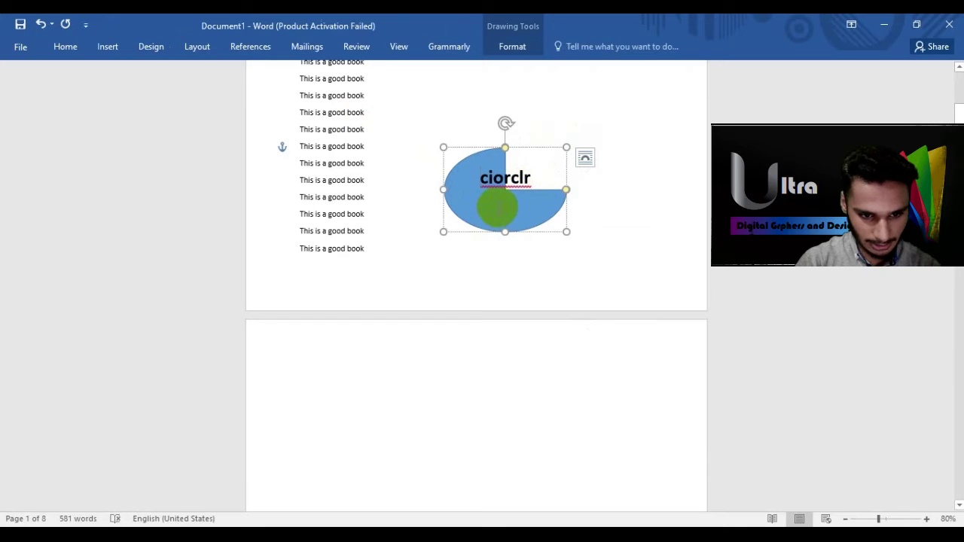
pyautogui.press('Delete')
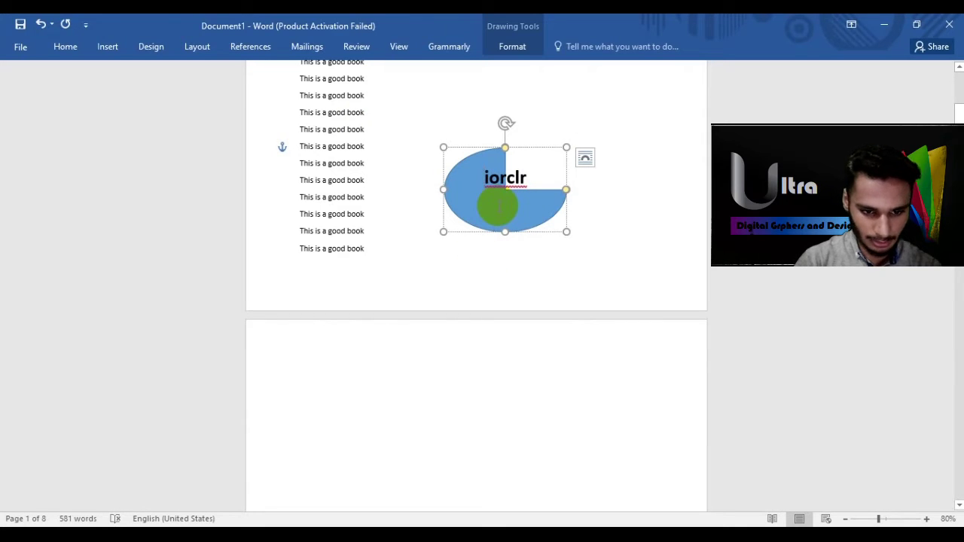
# Step: Delete the blue pie shape beside the last text lines of page 1
pyautogui.click(536, 234)
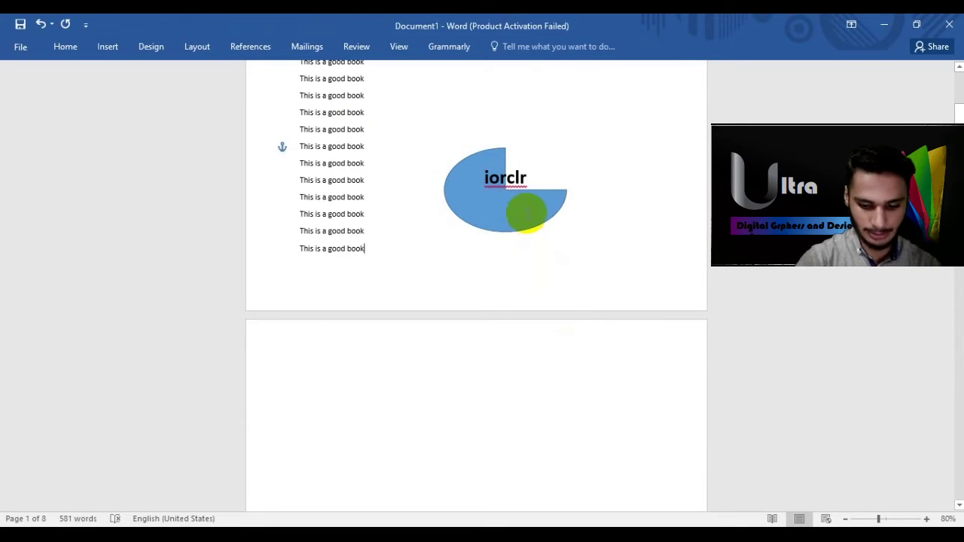
pyautogui.click(525, 214)
pyautogui.press('Delete')
# Step: Insert an Alternating Hexagons SmartArt graphic at the start of page 2 and select its empty upper hexagon
pyautogui.scroll(-2, 406, 230)
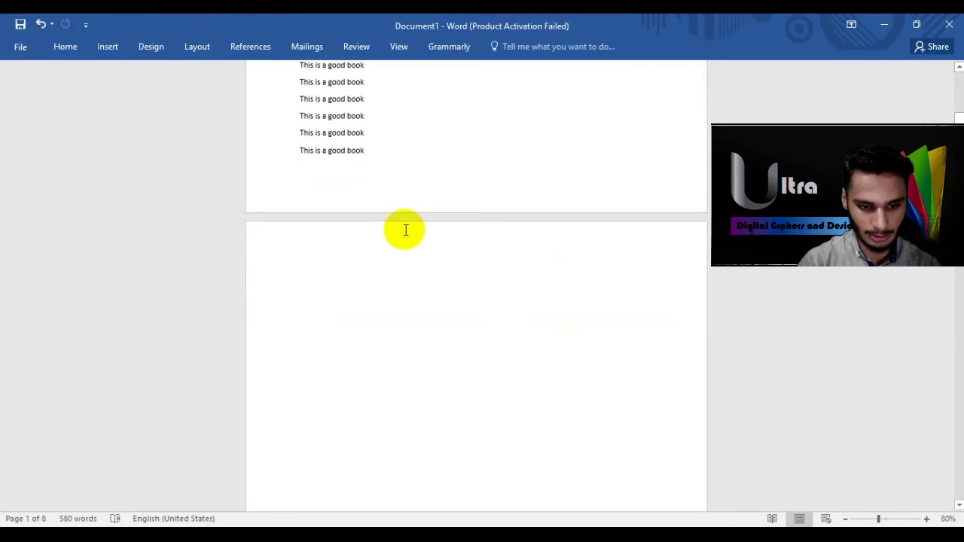
pyautogui.click(405, 230)
pyautogui.click(107, 48)
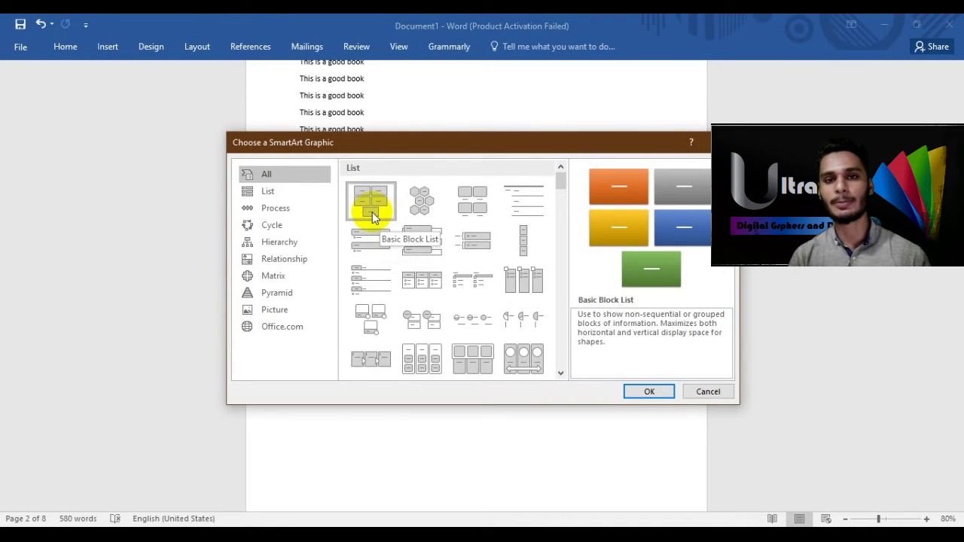
pyautogui.scroll(-1, 391, 210)
pyautogui.scroll(1, 390, 207)
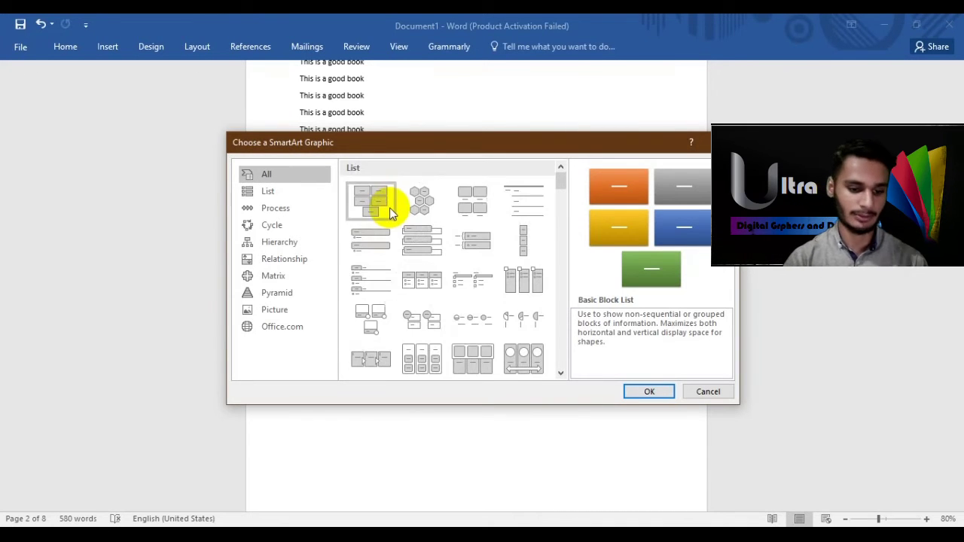
pyautogui.click(419, 203)
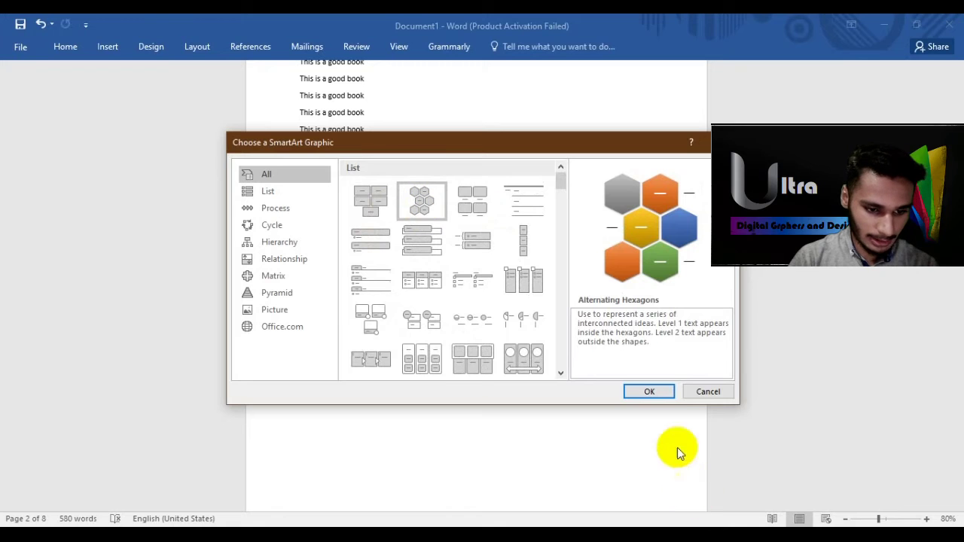
pyautogui.click(649, 392)
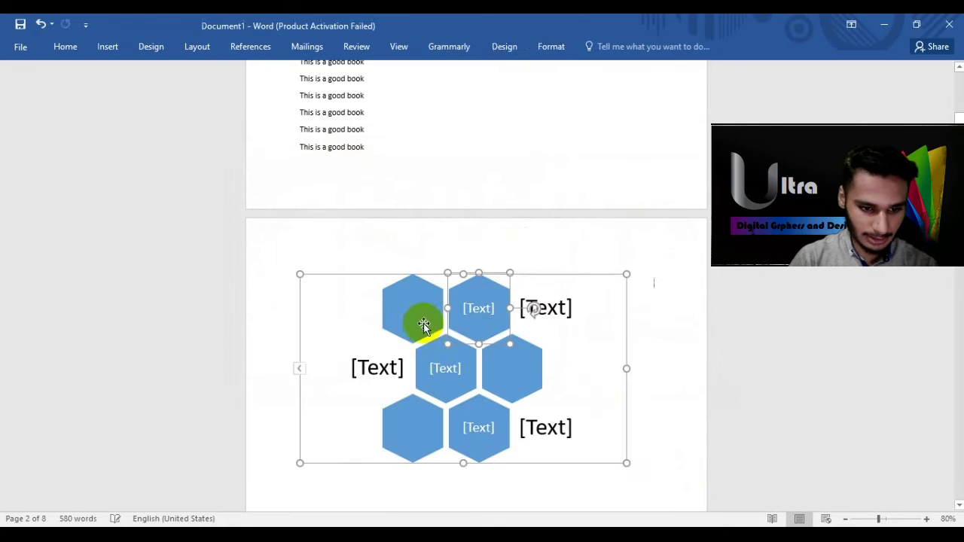
pyautogui.scroll(-3, 424, 325)
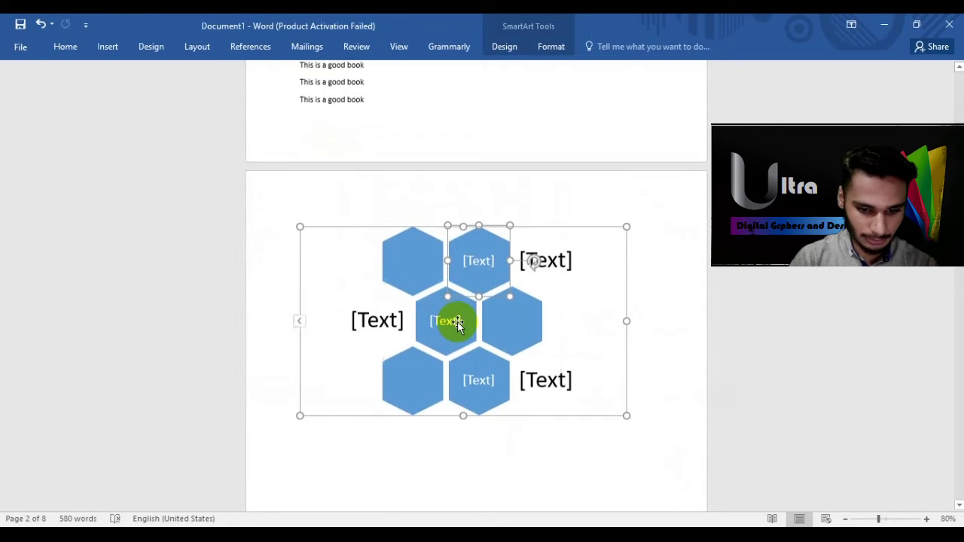
pyautogui.click(420, 232)
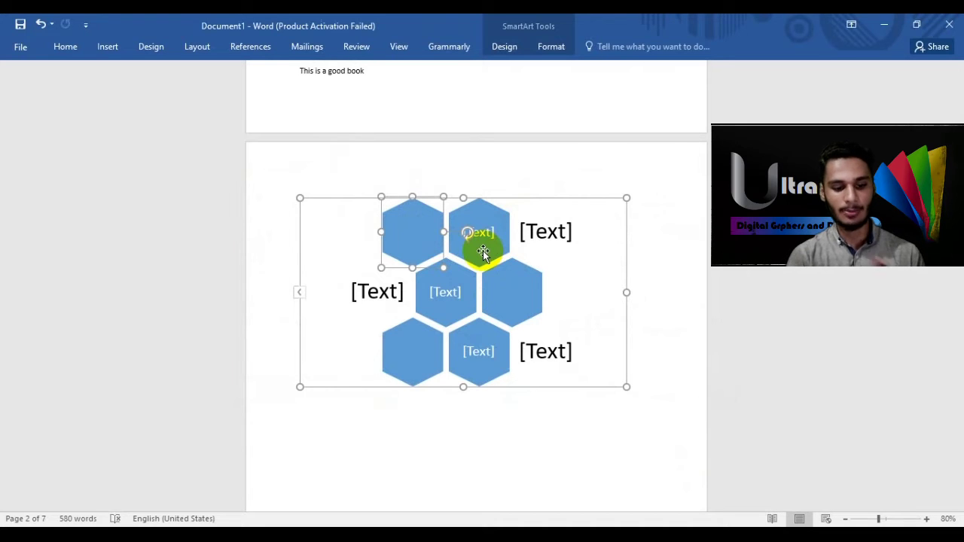
# Step: Browse the List layouts for a new SmartArt graphic below the hexagons, previewing Vertical Arrow List
pyautogui.scroll(-5, 549, 281)
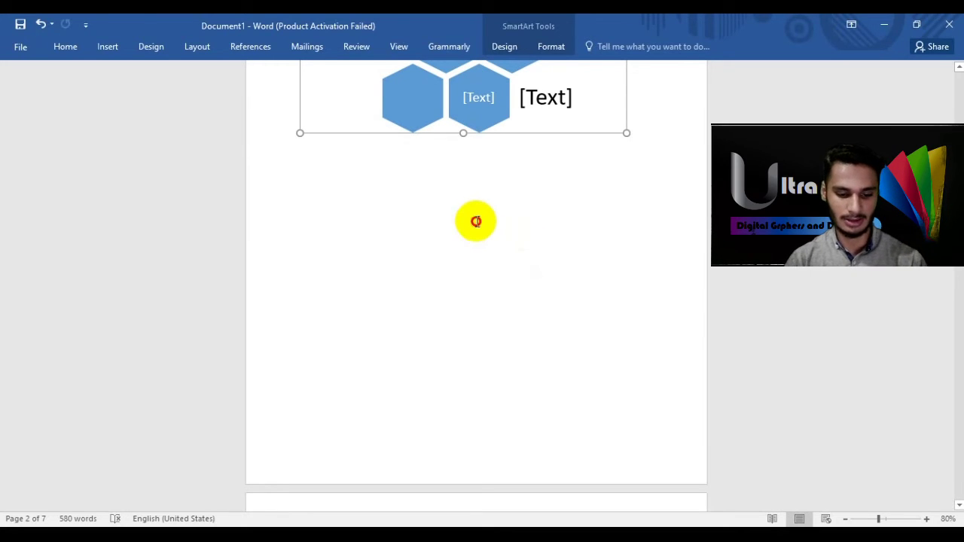
pyautogui.click(476, 221)
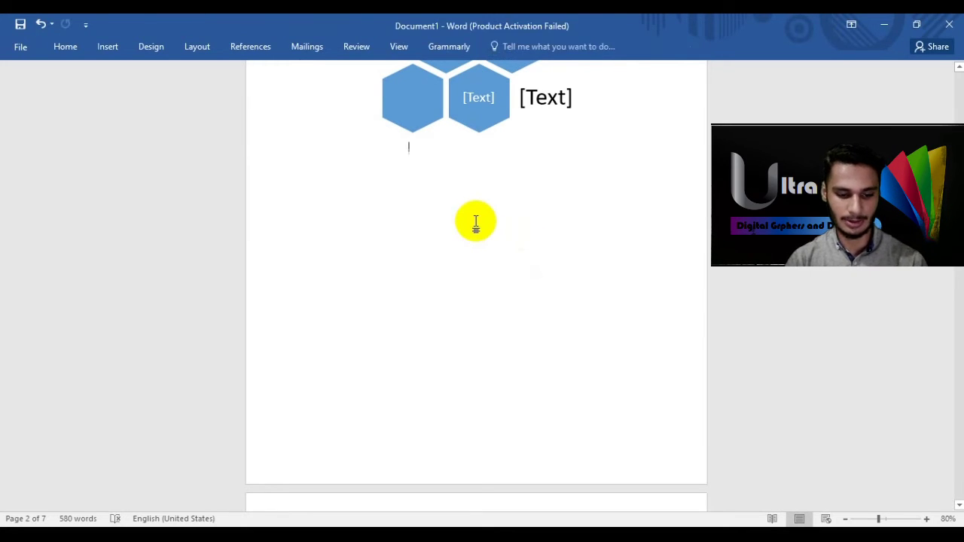
pyautogui.click(99, 47)
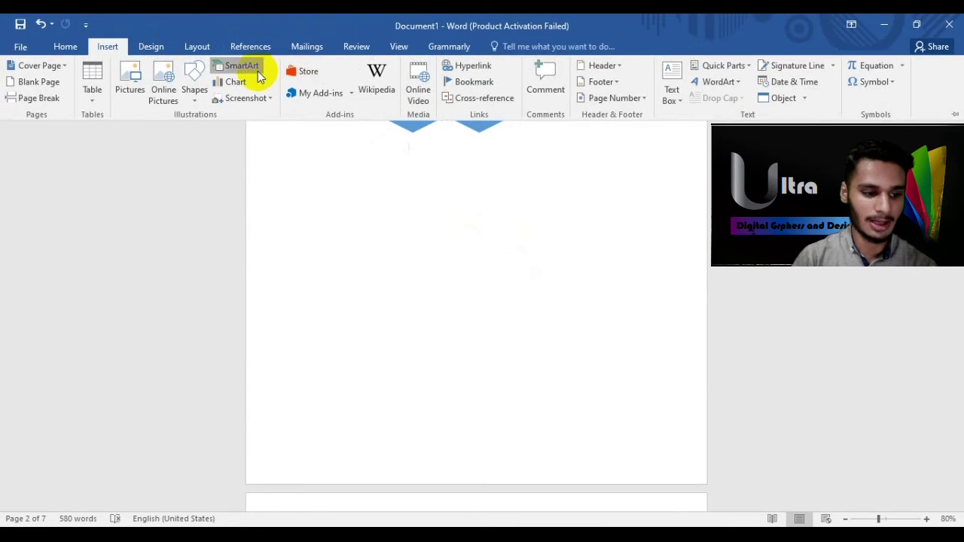
pyautogui.click(257, 73)
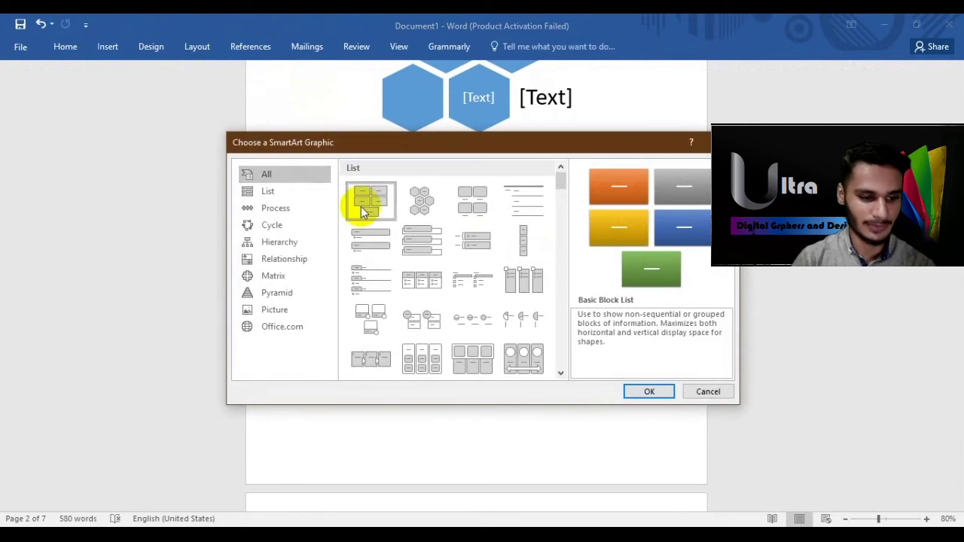
pyautogui.scroll(-1, 360, 206)
pyautogui.click(259, 191)
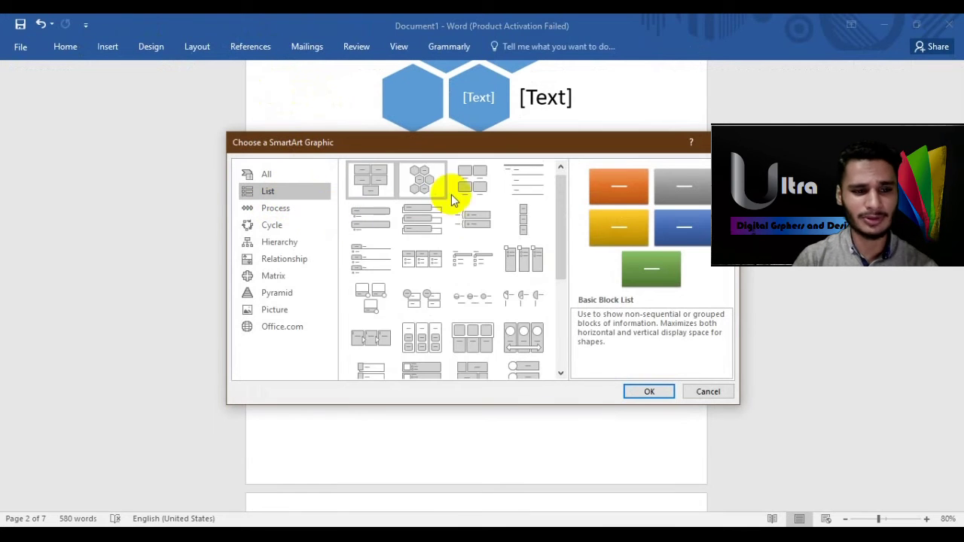
pyautogui.scroll(-3, 425, 243)
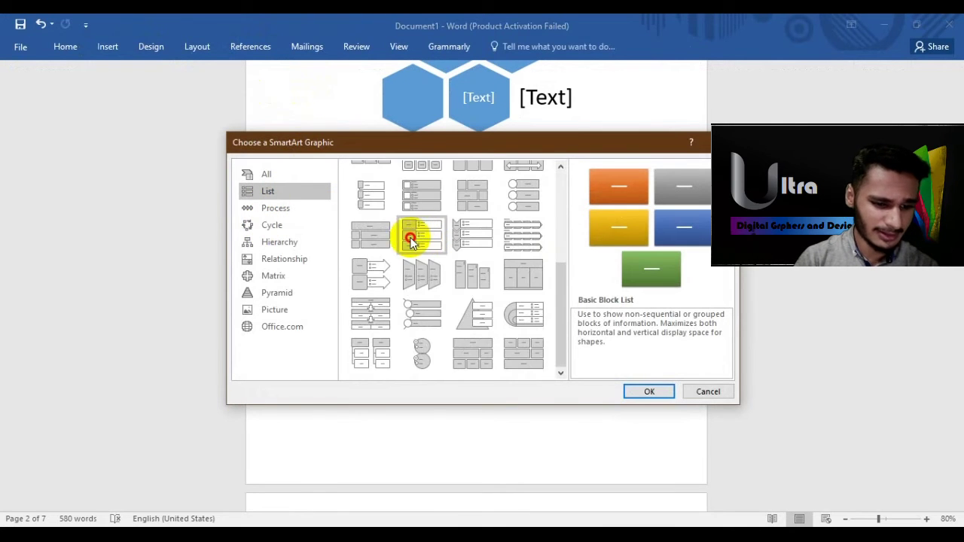
pyautogui.click(370, 233)
pyautogui.click(360, 265)
pyautogui.click(413, 275)
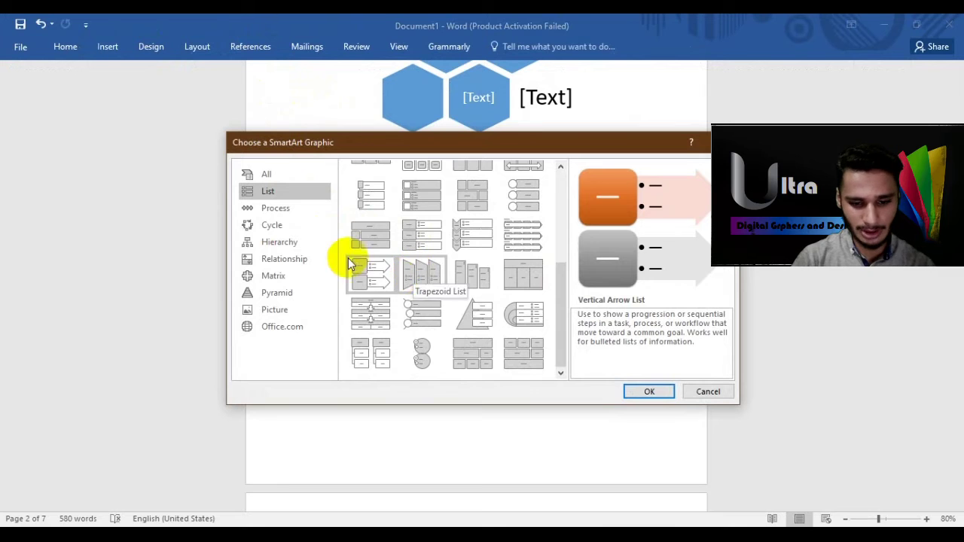
# Step: Browse the Process and Cycle SmartArt layouts, previewing Step Down Process and Text Cycle
pyautogui.click(280, 210)
pyautogui.scroll(-5, 469, 243)
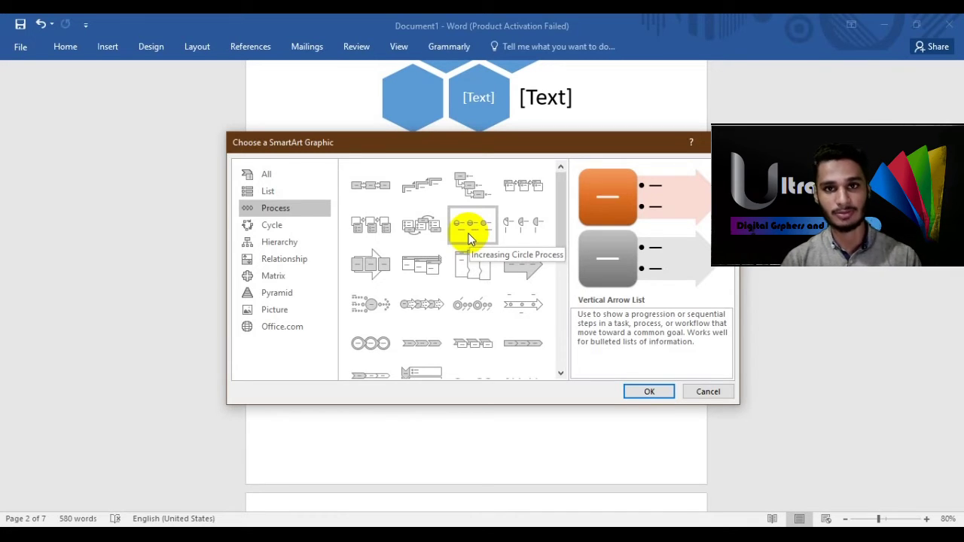
pyautogui.click(471, 189)
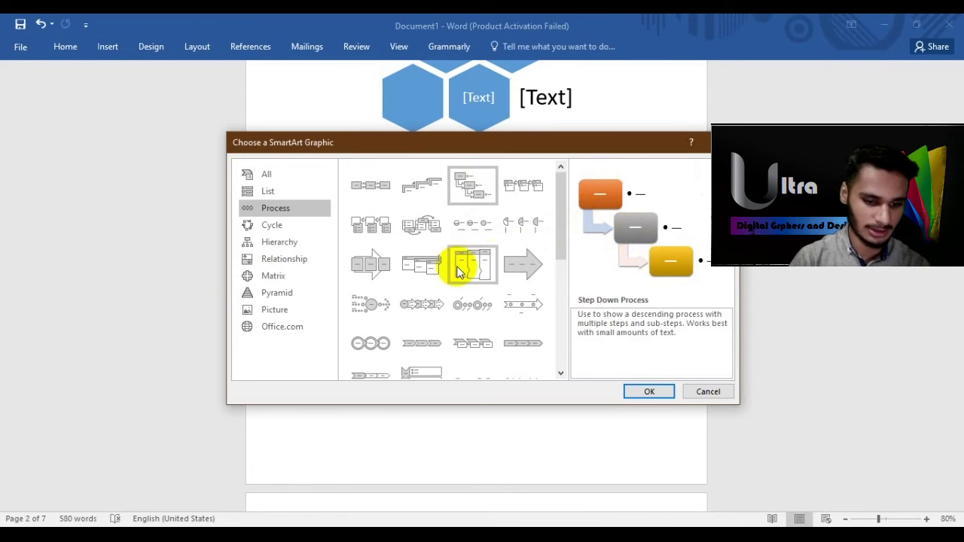
pyautogui.scroll(-5, 452, 270)
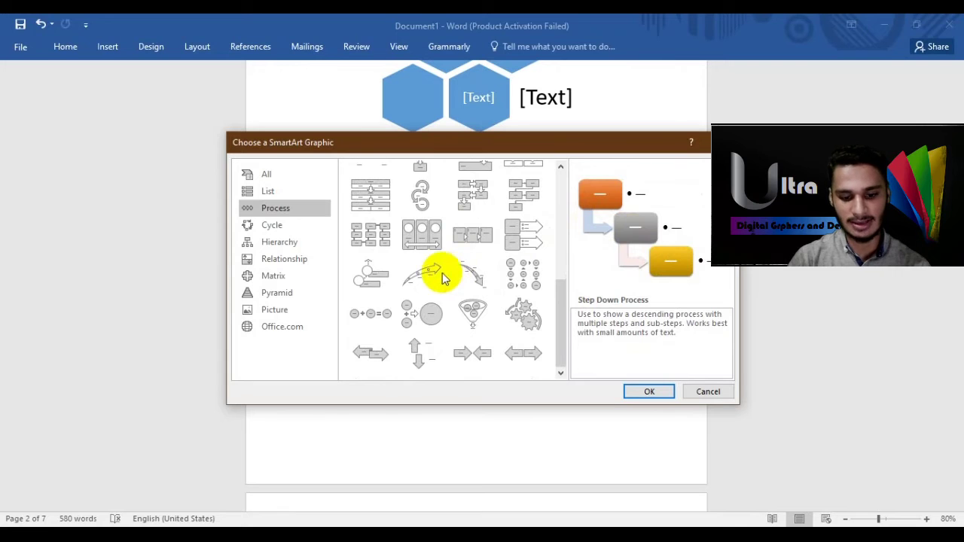
pyautogui.click(275, 226)
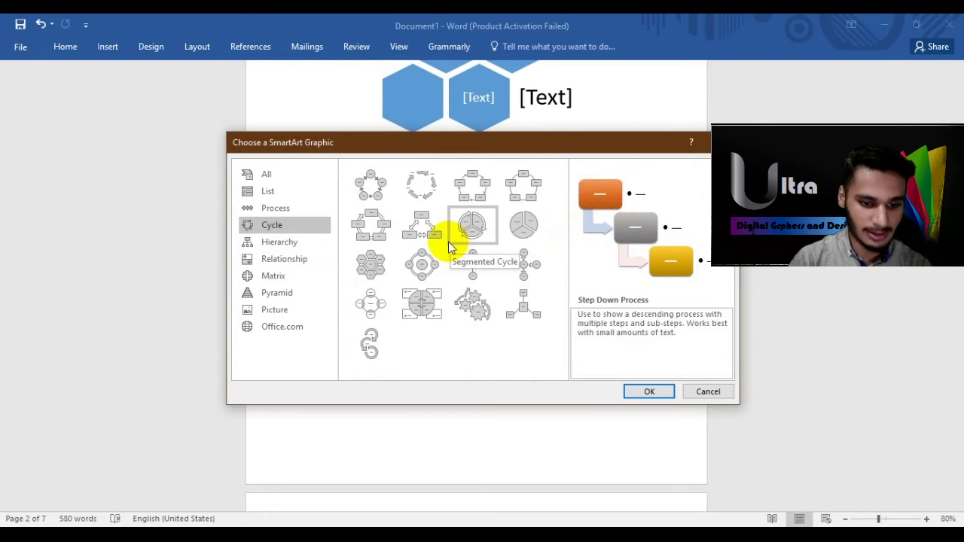
pyautogui.click(423, 192)
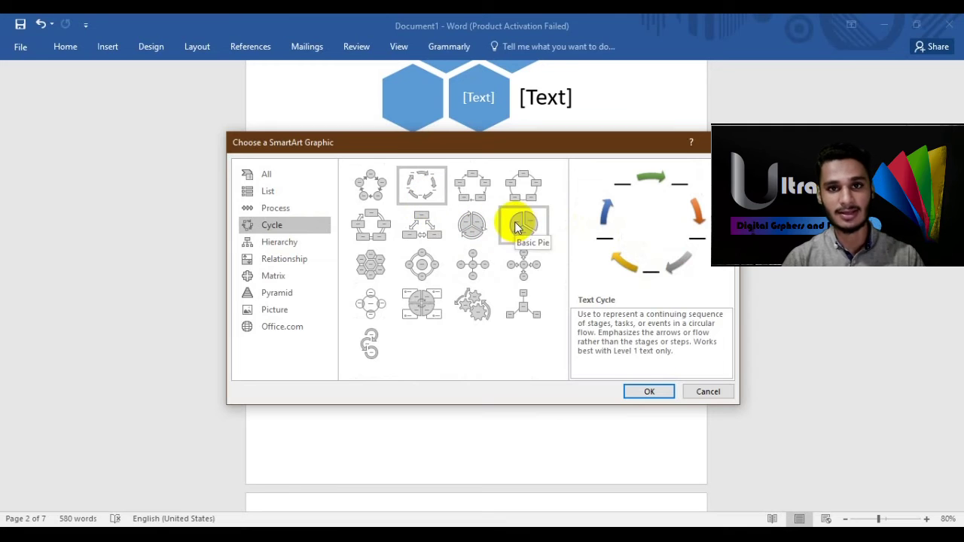
# Step: Look through the Hierarchy, Relationship, Matrix, Pyramid and Office.com SmartArt layouts and leave without inserting one
pyautogui.click(280, 245)
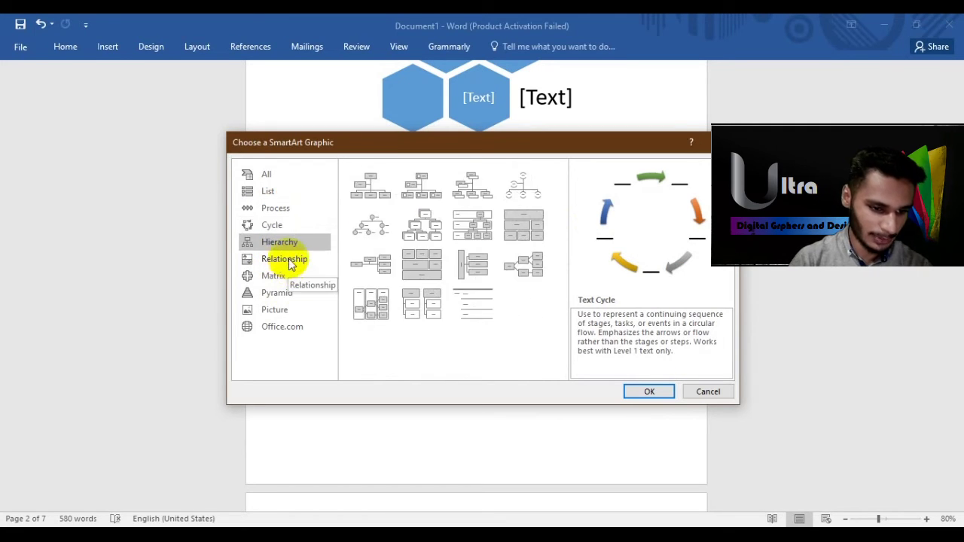
pyautogui.click(291, 263)
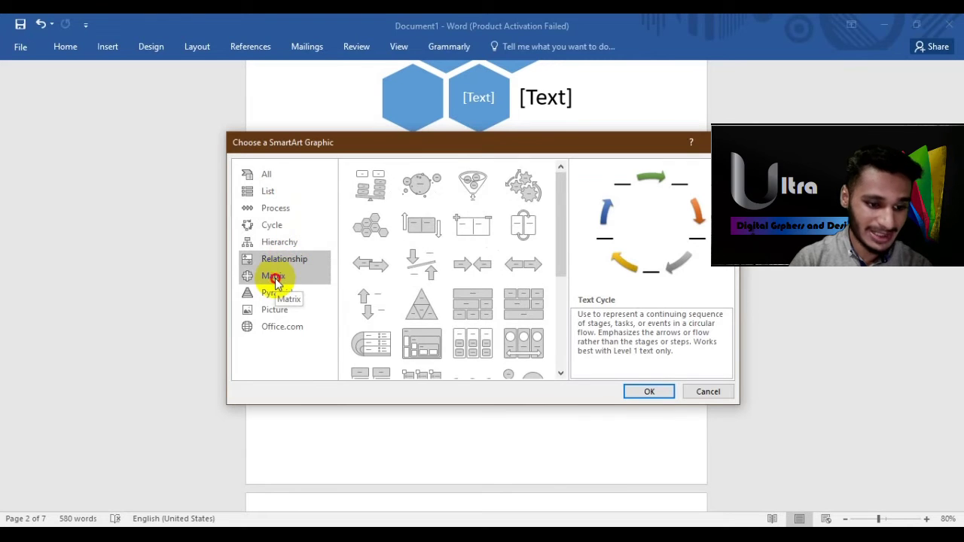
pyautogui.click(274, 278)
pyautogui.click(275, 294)
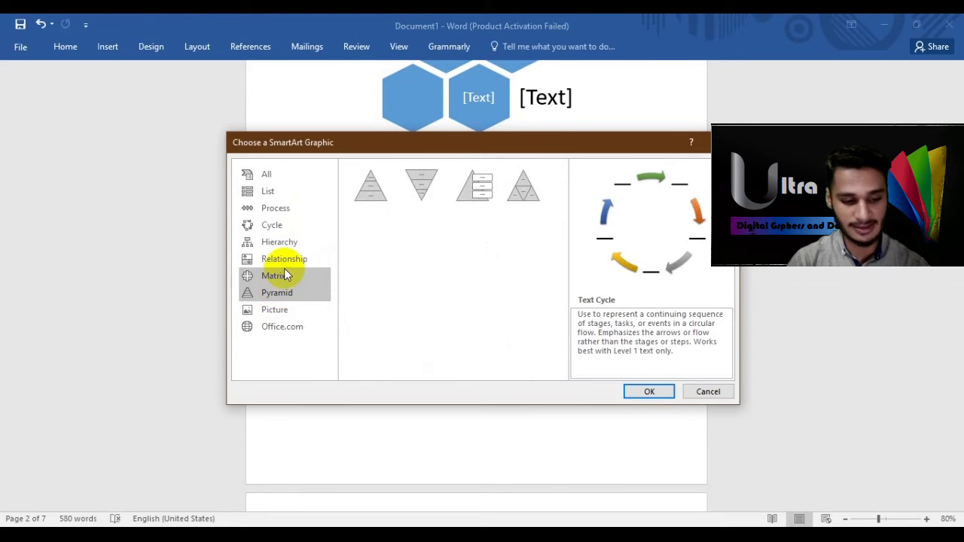
pyautogui.click(284, 275)
pyautogui.click(281, 327)
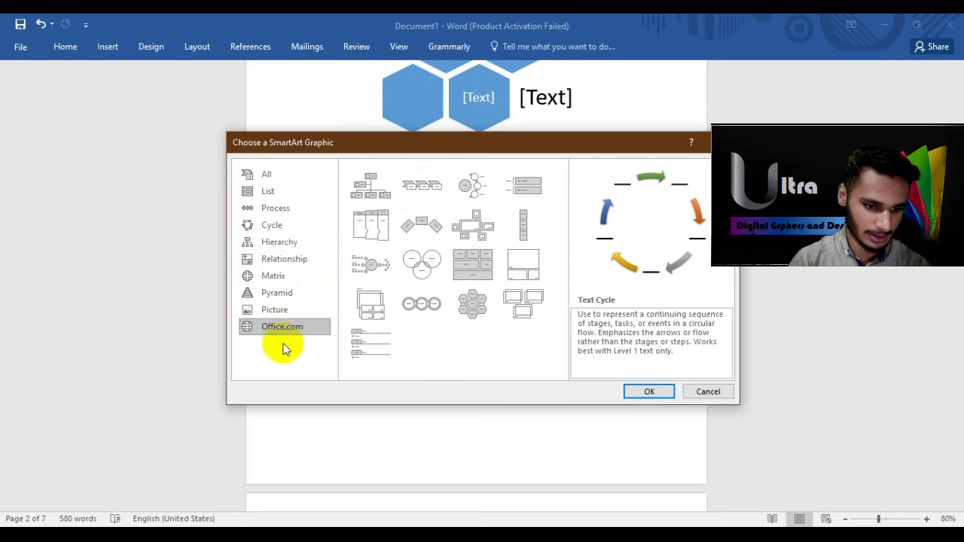
pyautogui.click(700, 392)
# Step: Examine the Insert Hyperlink options and the files in the Documents folder, and leave without adding a link
pyautogui.click(108, 46)
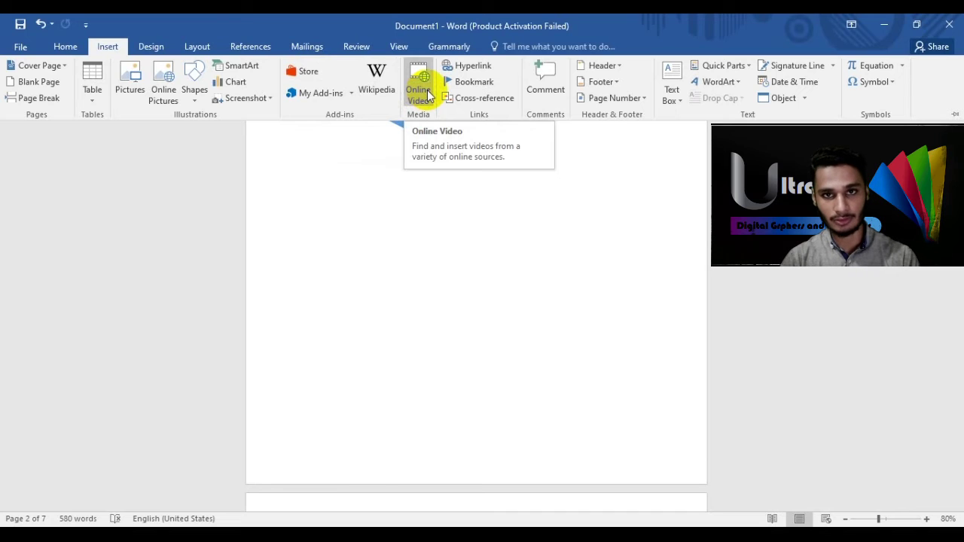
pyautogui.click(485, 67)
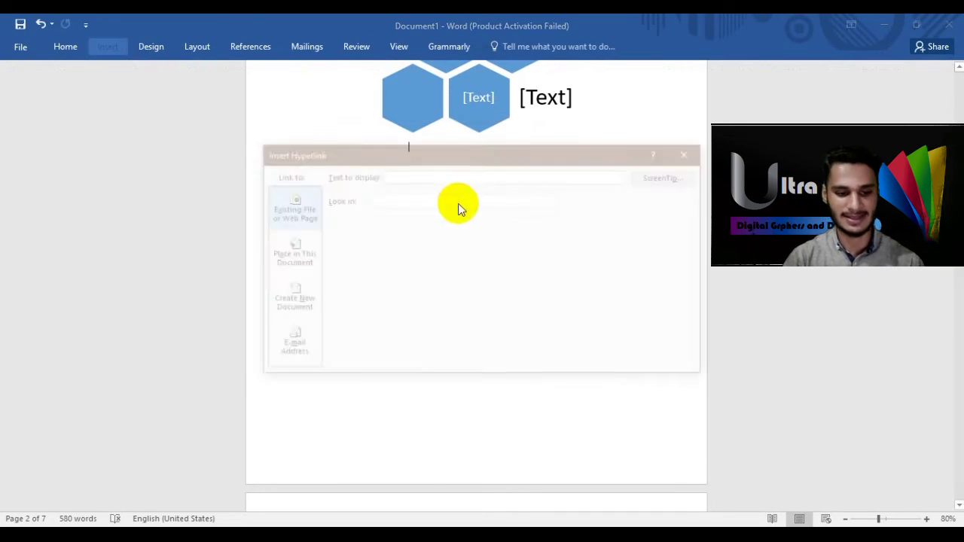
pyautogui.scroll(-5, 420, 256)
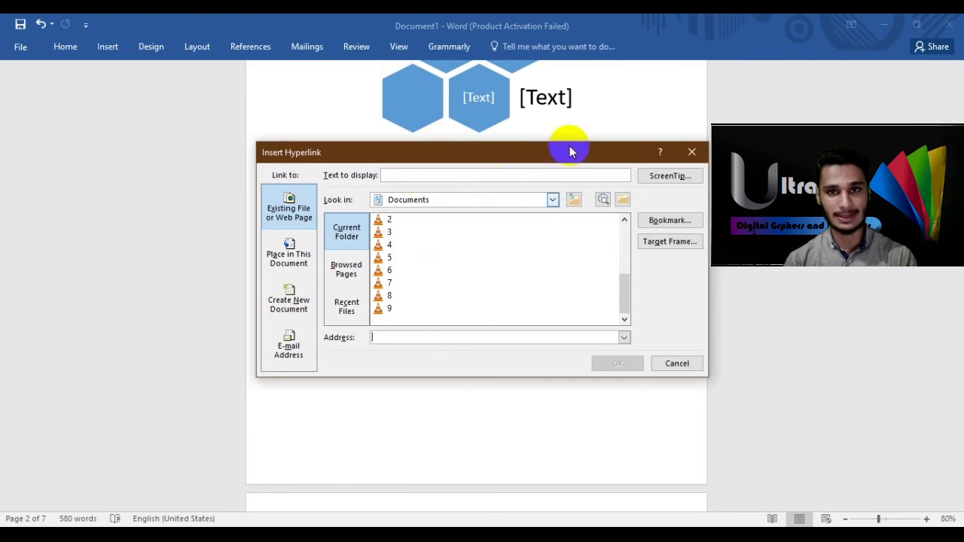
pyautogui.click(678, 363)
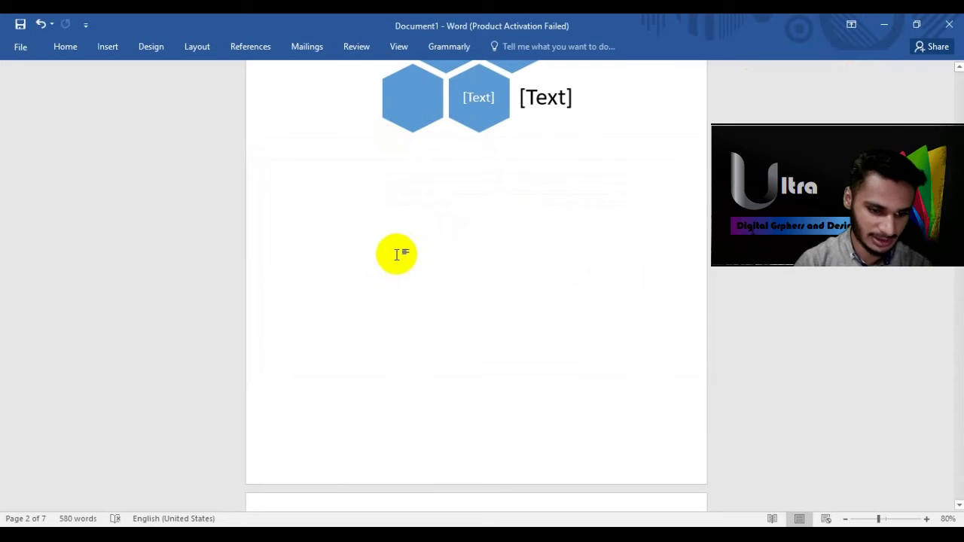
# Step: Enter the sample text "fjgwt" at the start of page 3
pyautogui.write('fjgwt')
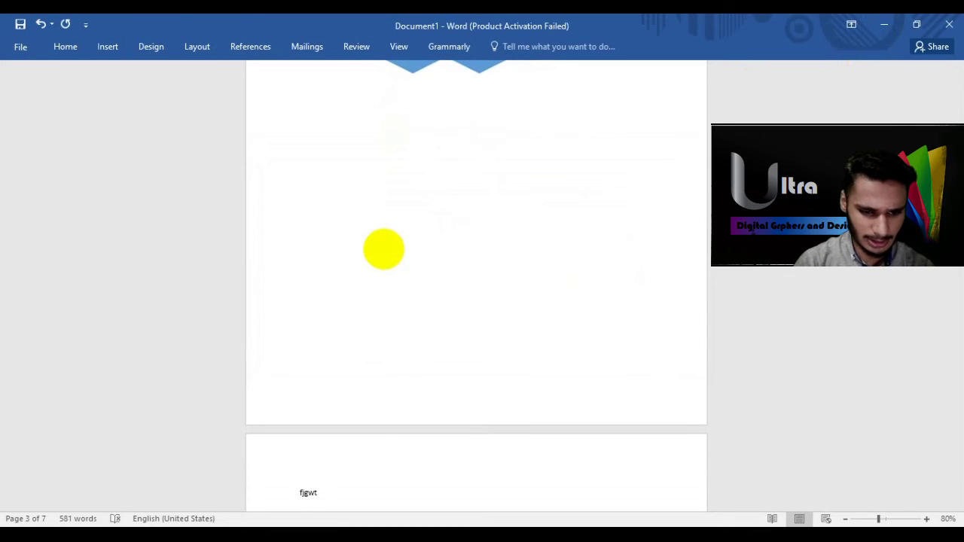
pyautogui.scroll(-5, 383, 249)
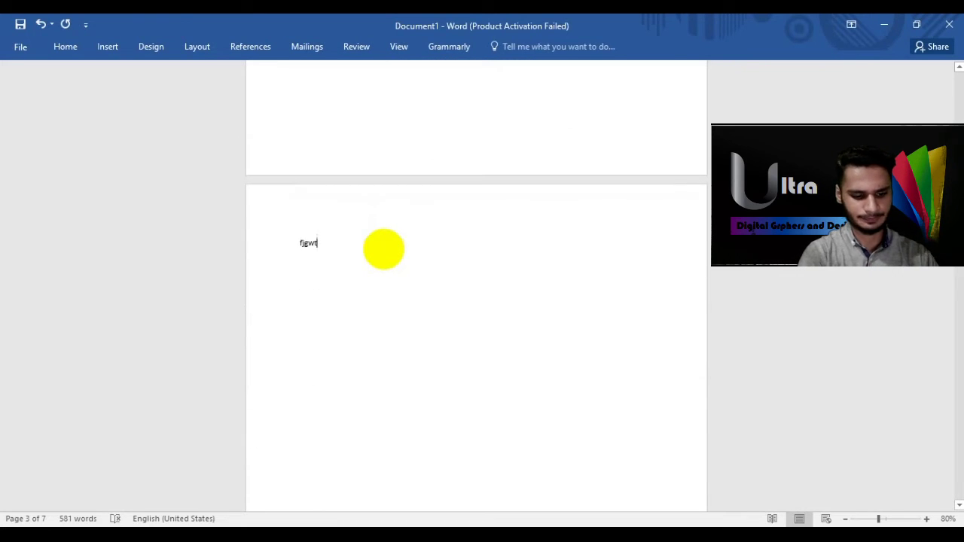
# Step: Complete the sample line as "Fjgwtmvbdf view jgvur gjbcx v bhghrjbgvjfd" and link the word "gjbcx" to 6.avi in the Documents folder
pyautogui.write('mvbdf vaw jgyur gjbcx v')
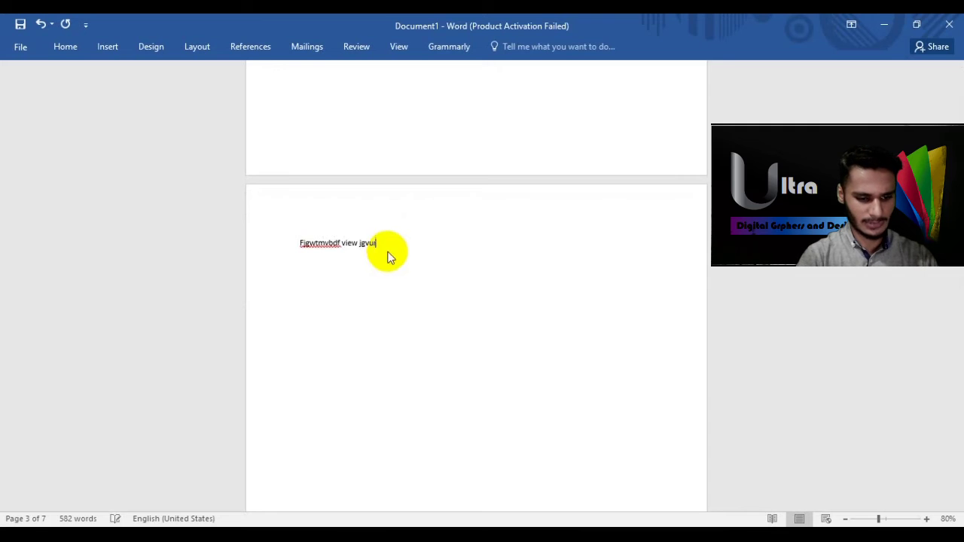
pyautogui.write('hghrjbgvjfd')
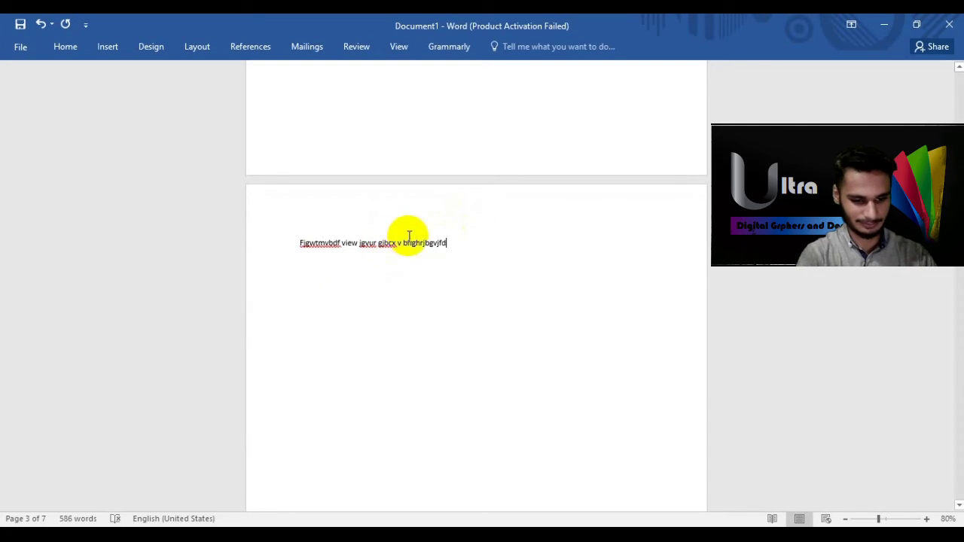
pyautogui.click(379, 246)
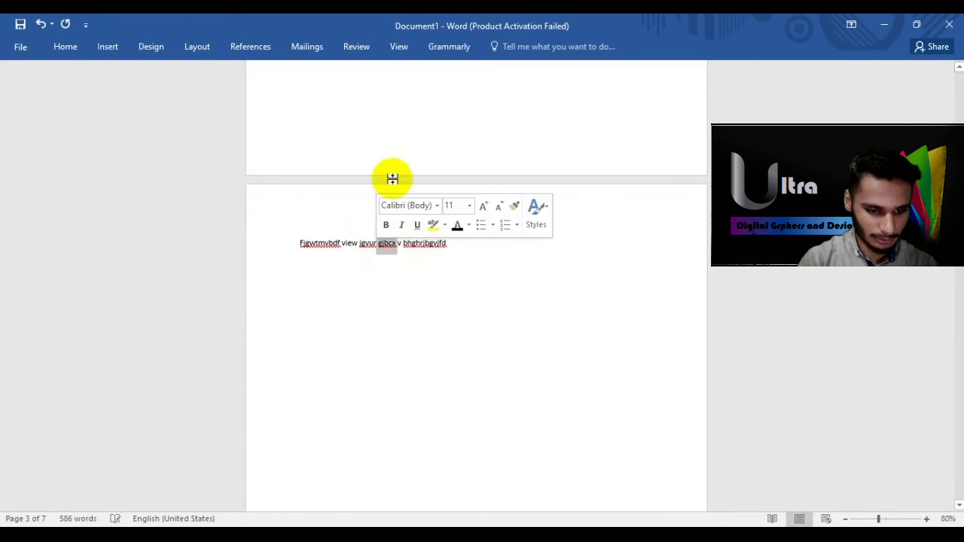
pyautogui.click(113, 48)
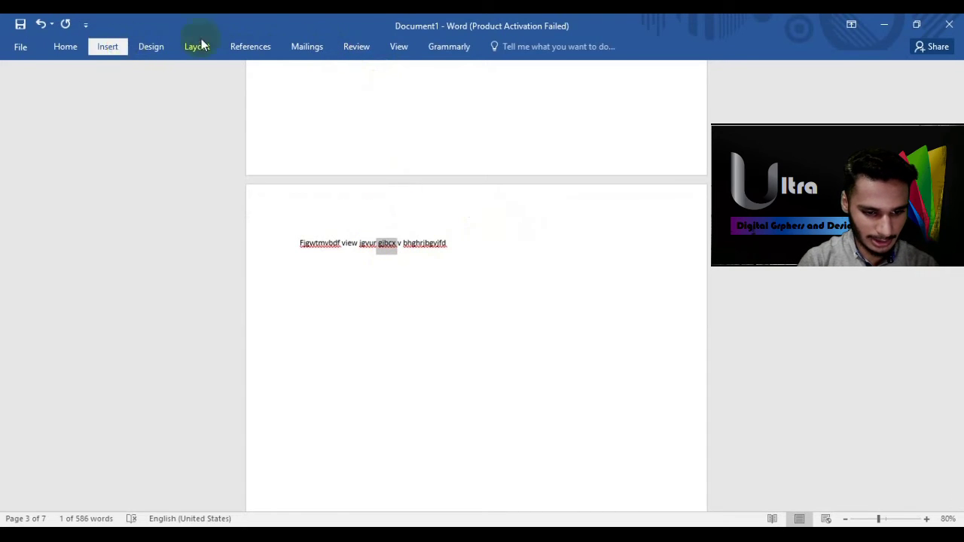
pyautogui.click(455, 65)
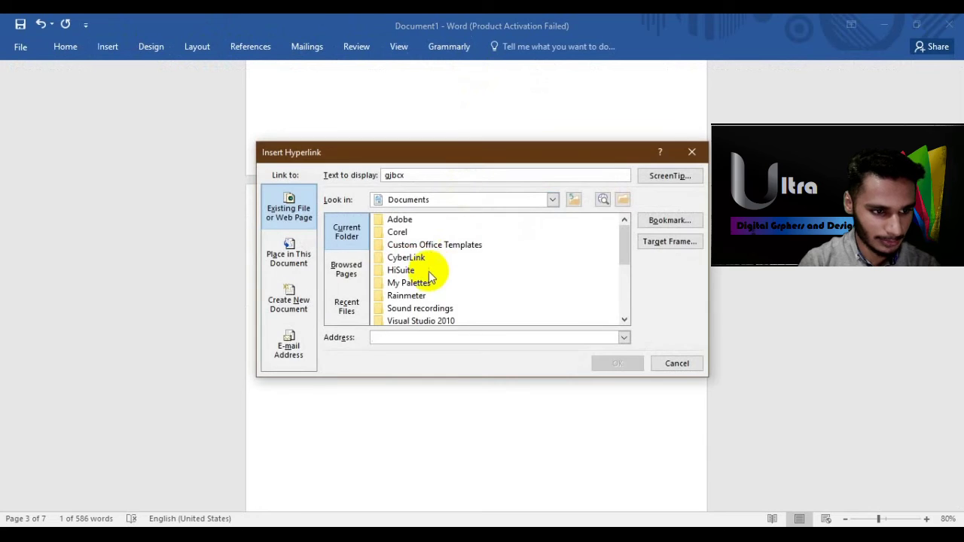
pyautogui.scroll(-5, 426, 256)
pyautogui.click(399, 273)
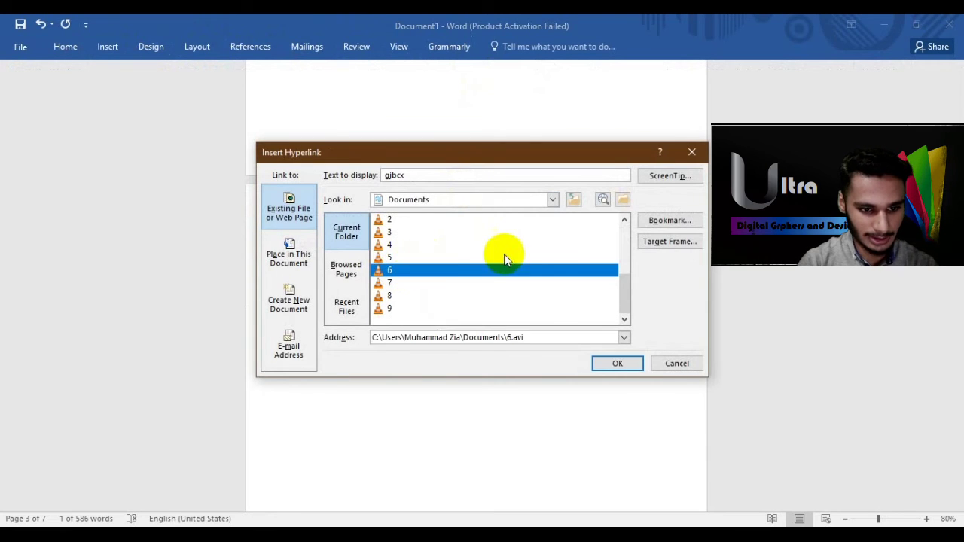
pyautogui.click(616, 362)
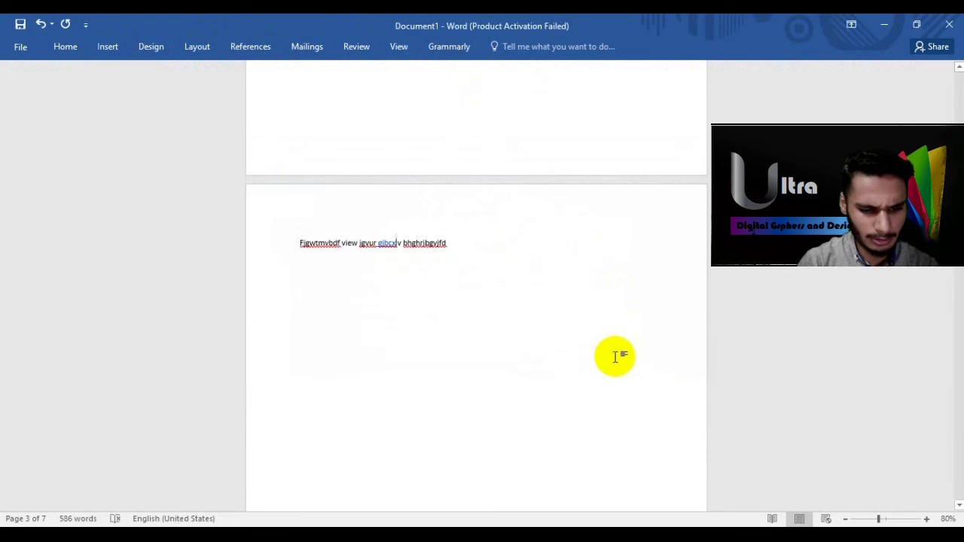
# Step: Follow the "gjbcx" link, allow 6.avi to open in VLC media player, and close the player to return to the document
pyautogui.moveTo(387, 243)
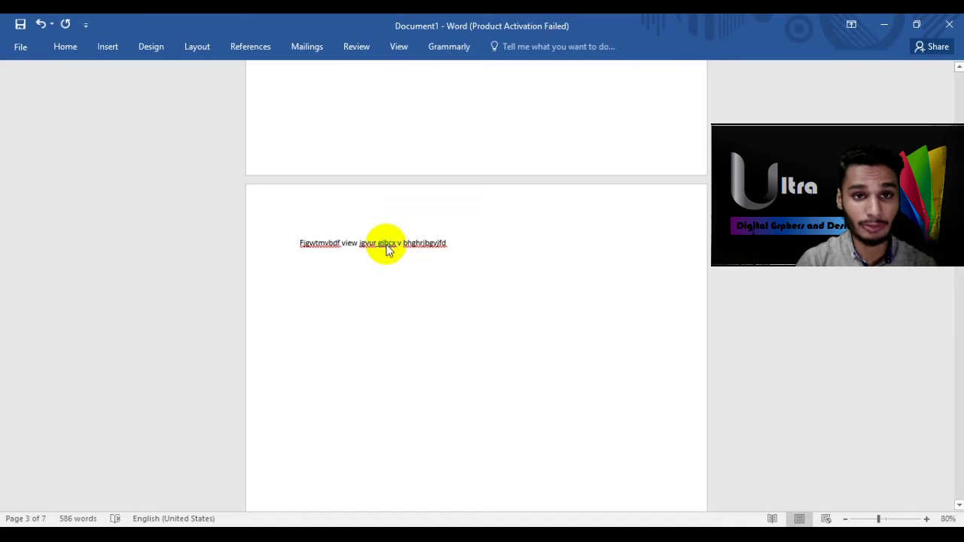
pyautogui.keyDown('ctrl'); pyautogui.click(387, 250); pyautogui.keyUp('ctrl')
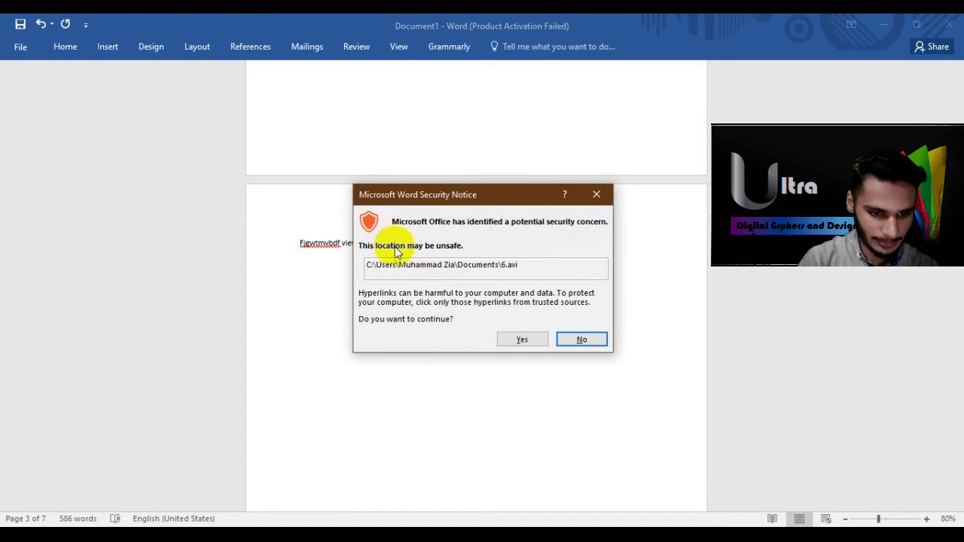
pyautogui.click(540, 340)
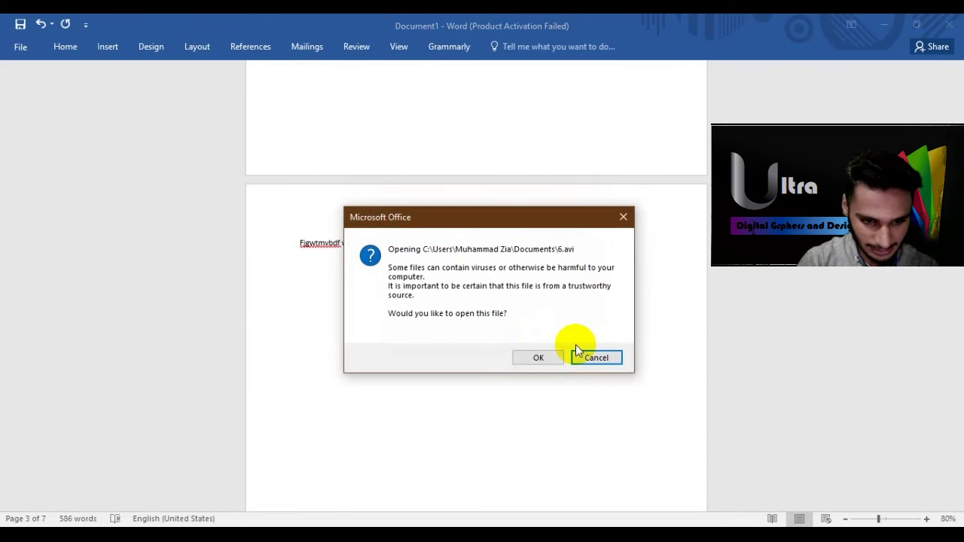
pyautogui.click(549, 354)
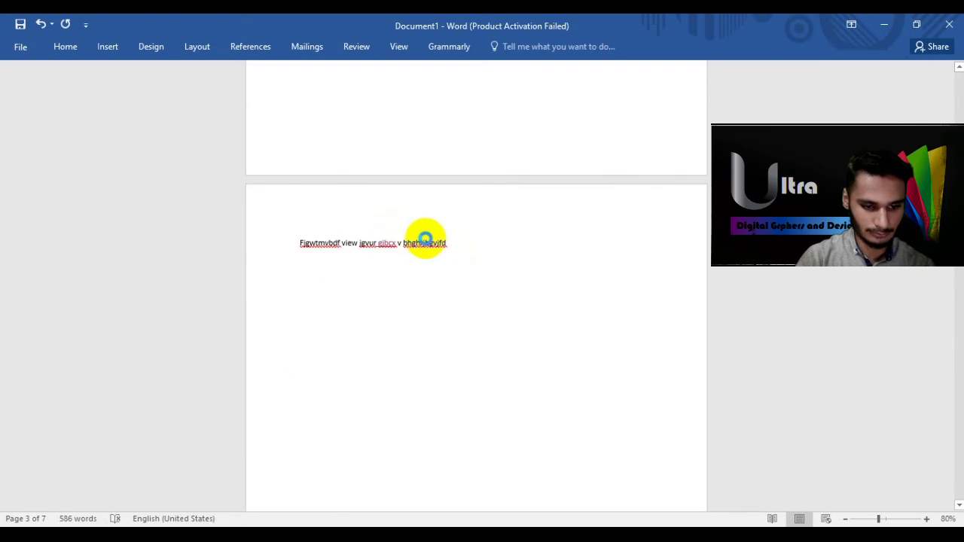
pyautogui.click(426, 241)
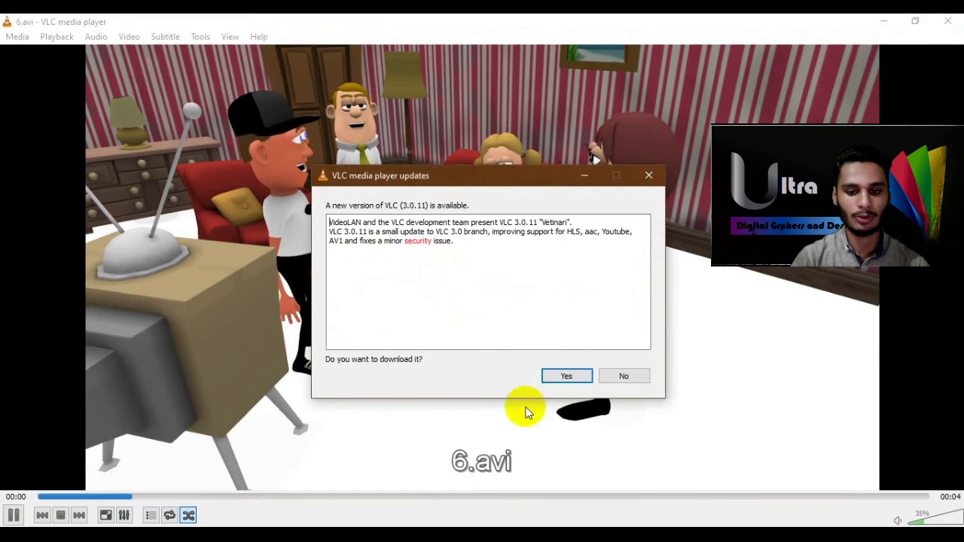
pyautogui.click(567, 375)
pyautogui.click(947, 21)
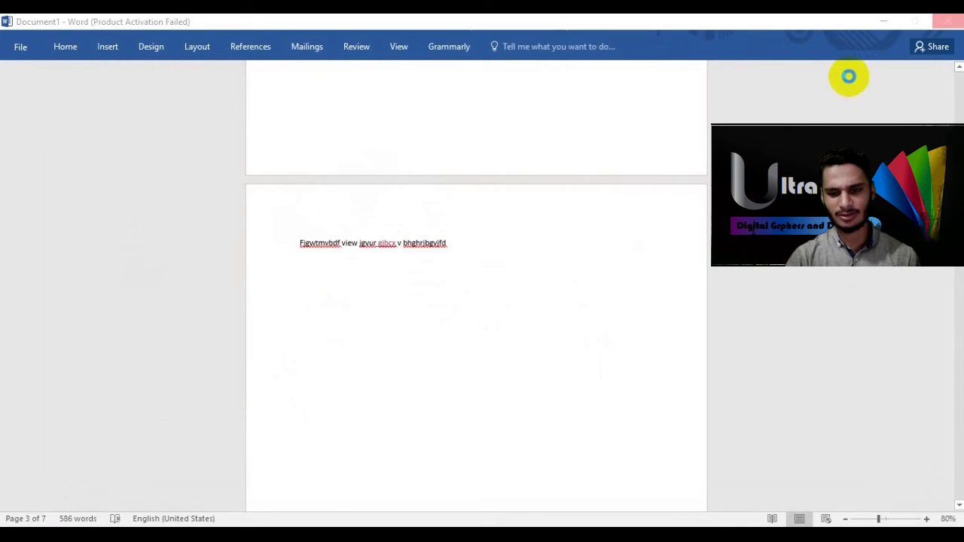
pyautogui.click(848, 76)
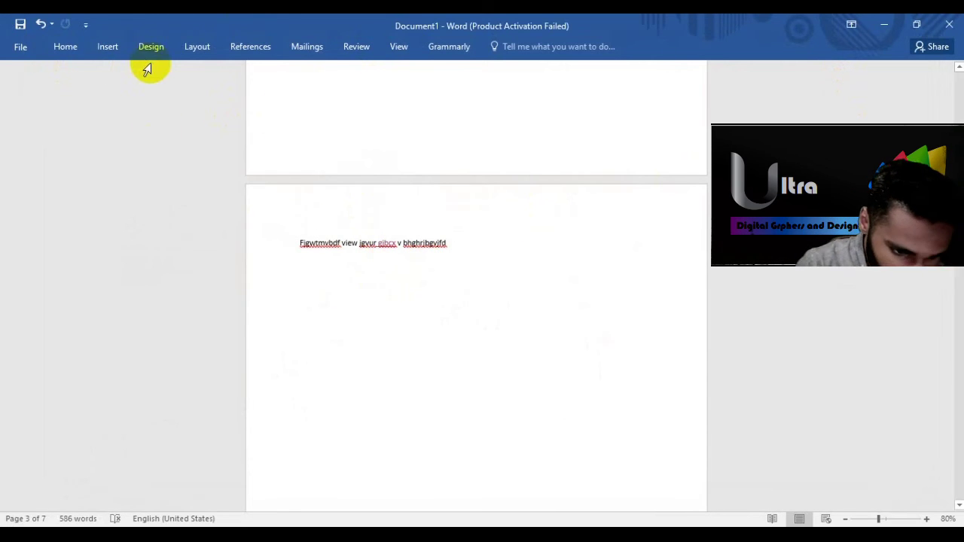
# Step: Add a bookmark named "hyperlink" at the linked word "gjbcx" on page 3
pyautogui.click(105, 49)
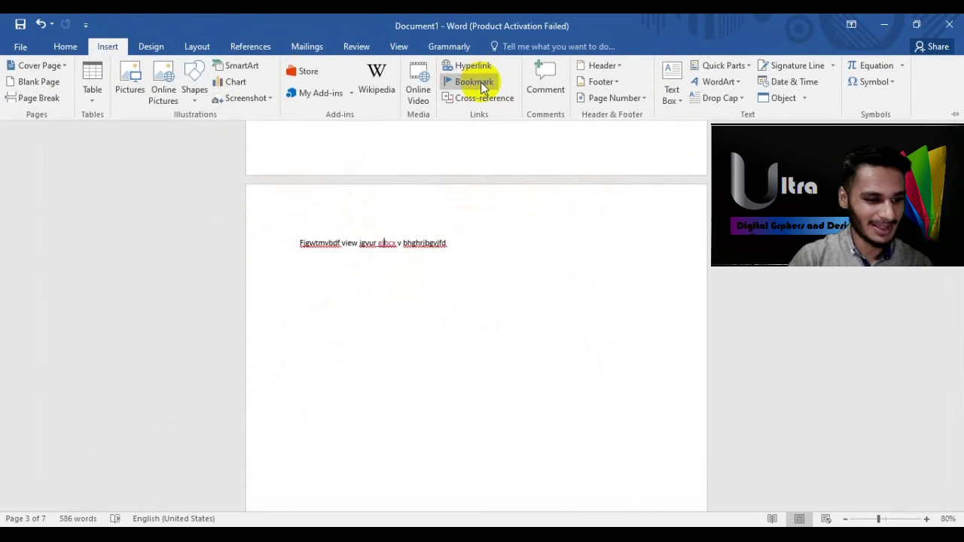
pyautogui.click(477, 119)
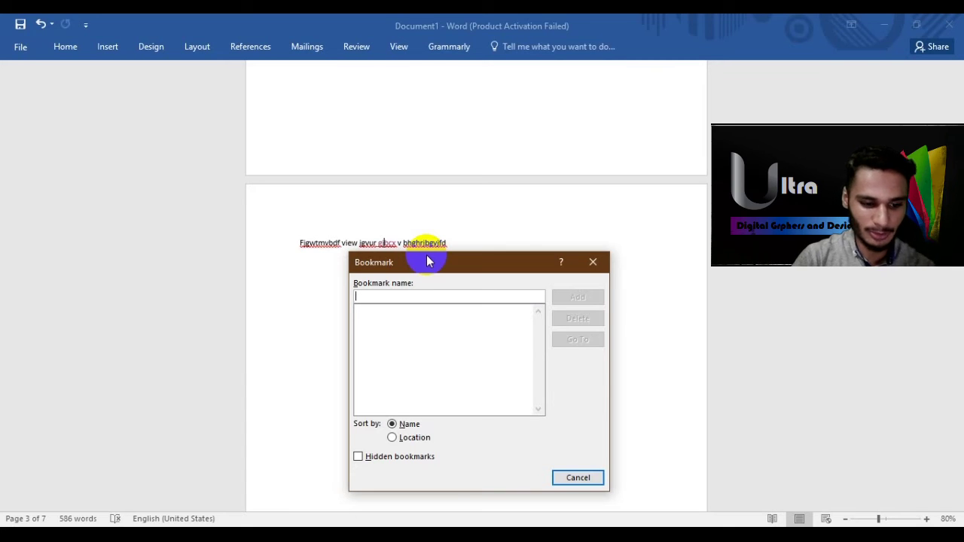
pyautogui.write('hyperlink')
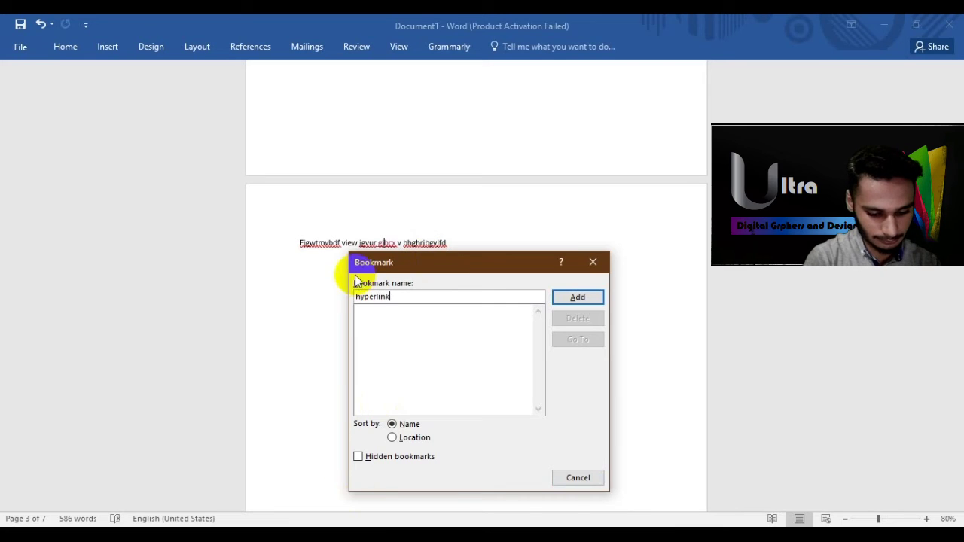
pyautogui.click(373, 313)
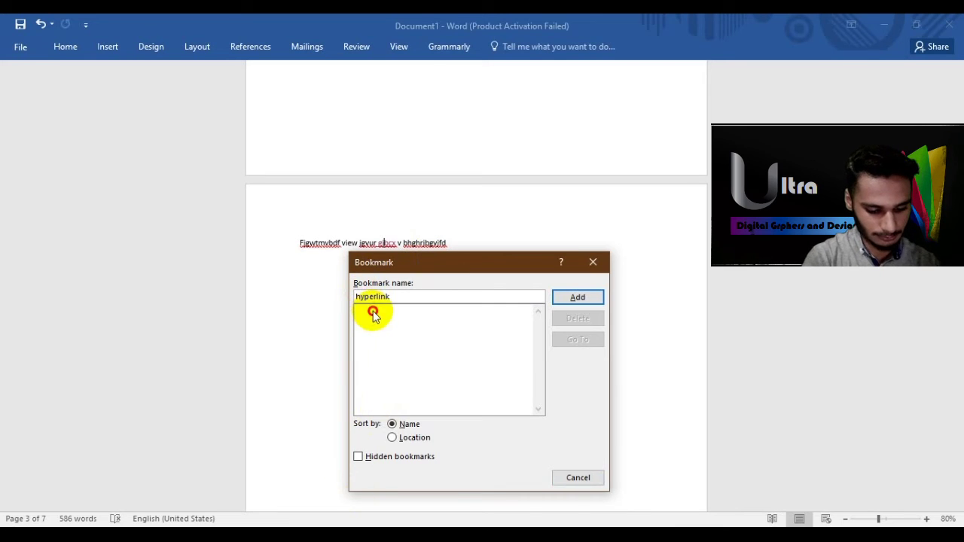
pyautogui.click(577, 297)
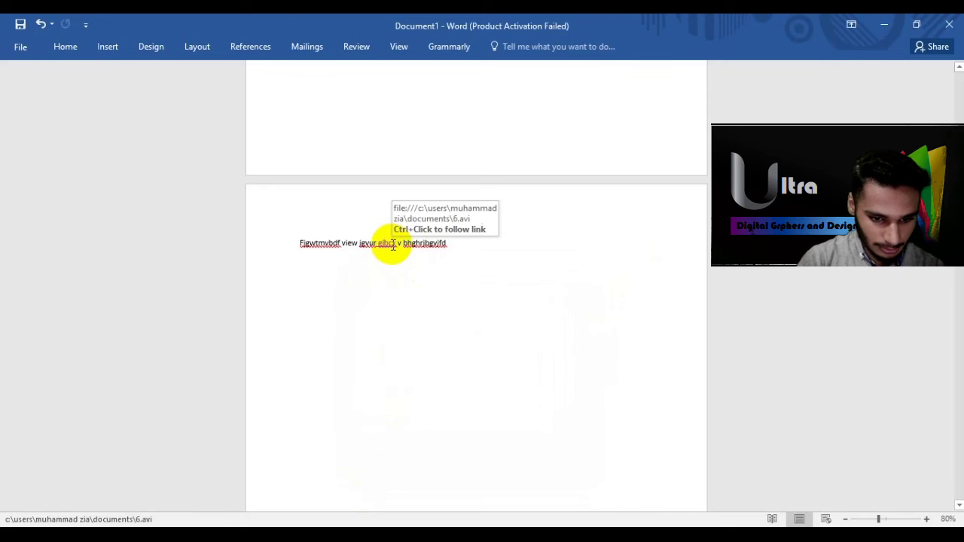
# Step: Review the document's bookmark list and leave it without making changes
pyautogui.click(396, 241)
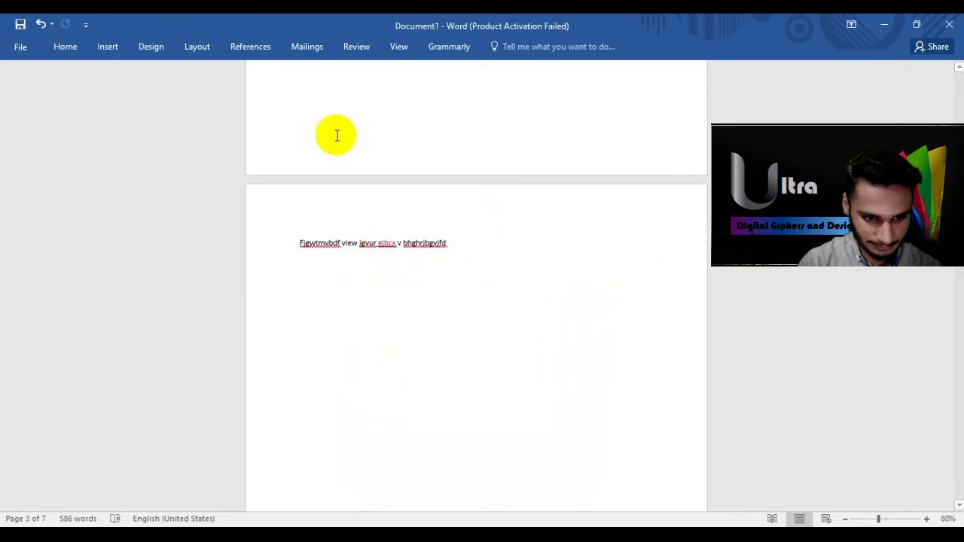
pyautogui.click(108, 47)
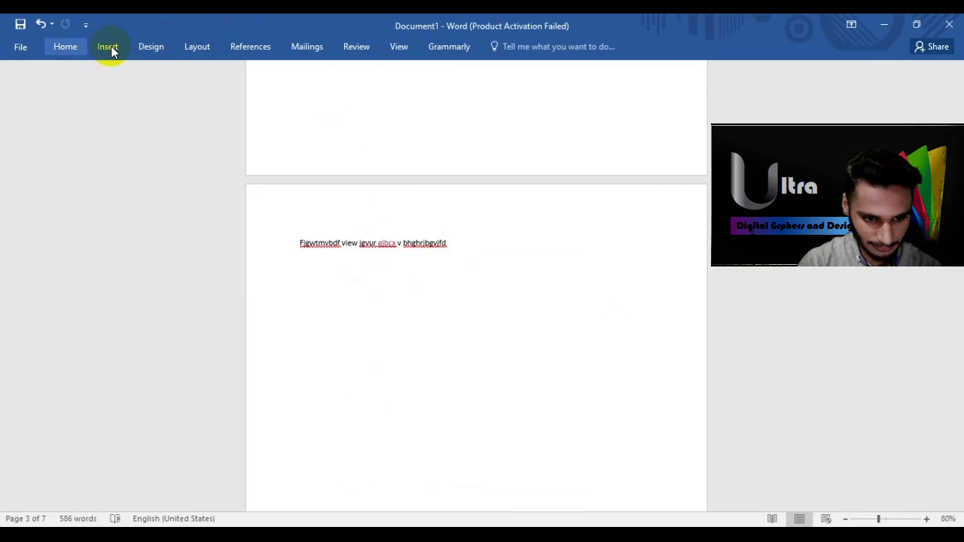
pyautogui.click(109, 47)
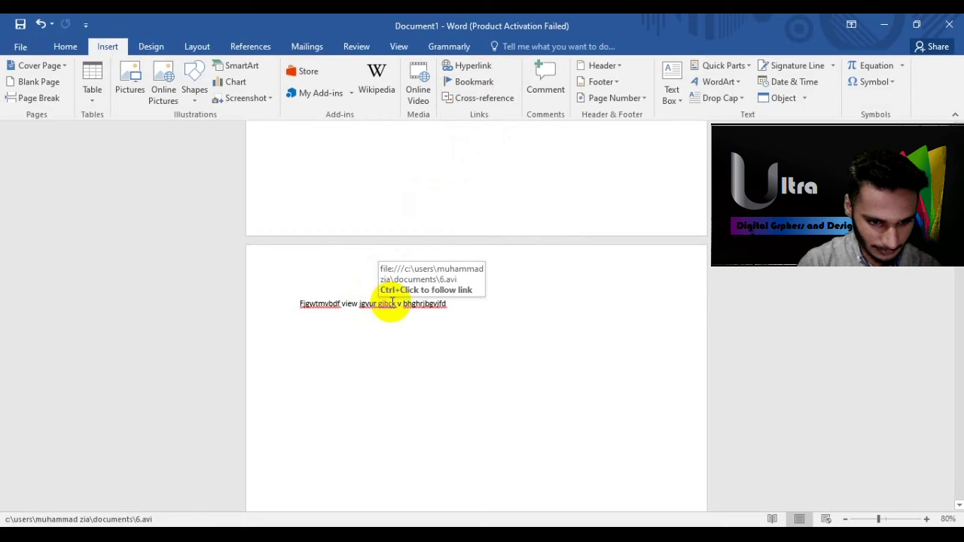
pyautogui.click(457, 88)
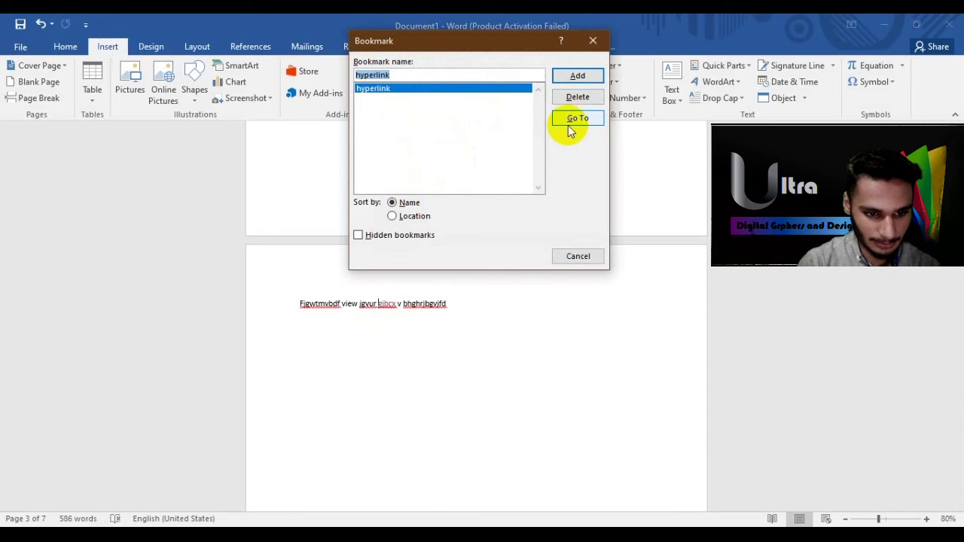
pyautogui.click(577, 255)
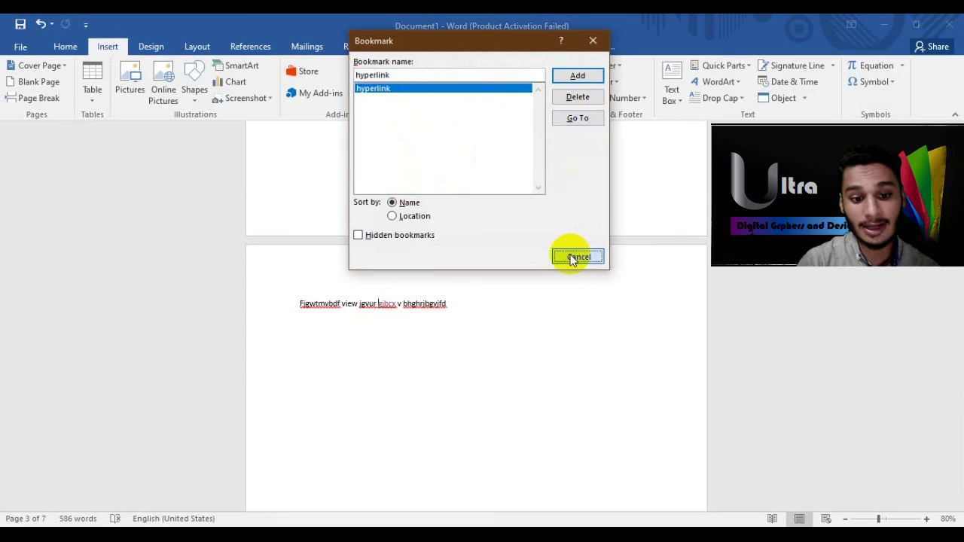
# Step: Place the cursor in the text on page 1 and jump from there to the "hyperlink" bookmark
pyautogui.scroll(5, 456, 219)
pyautogui.scroll(10, 455, 220)
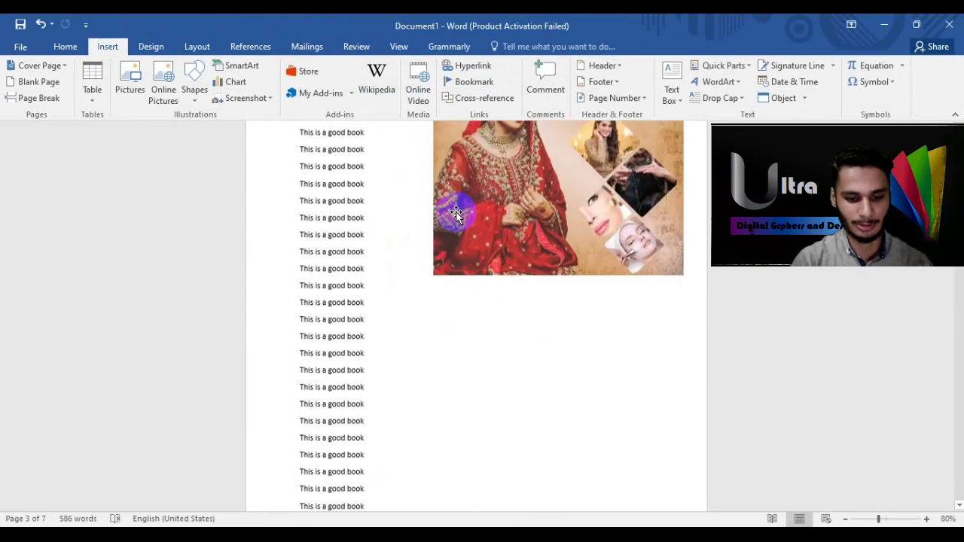
pyautogui.click(335, 260)
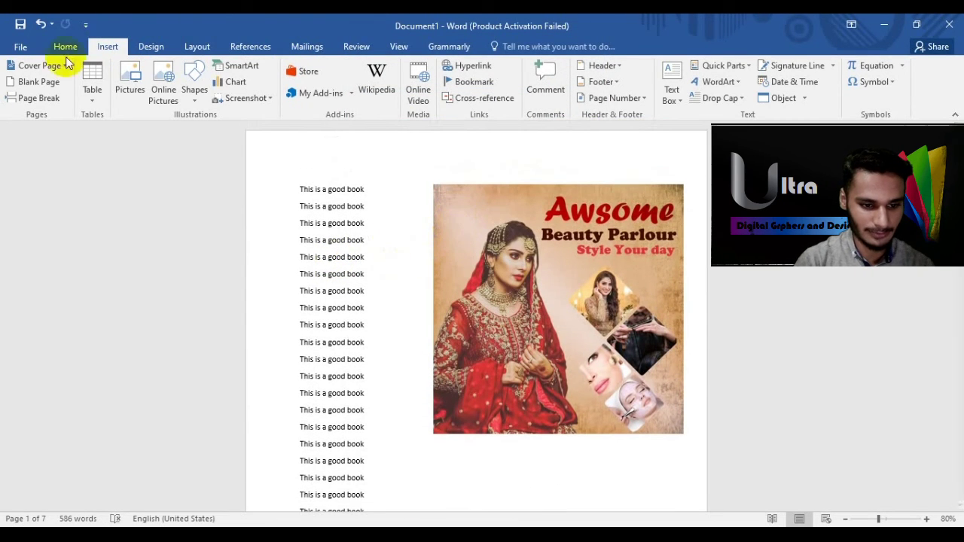
pyautogui.click(460, 81)
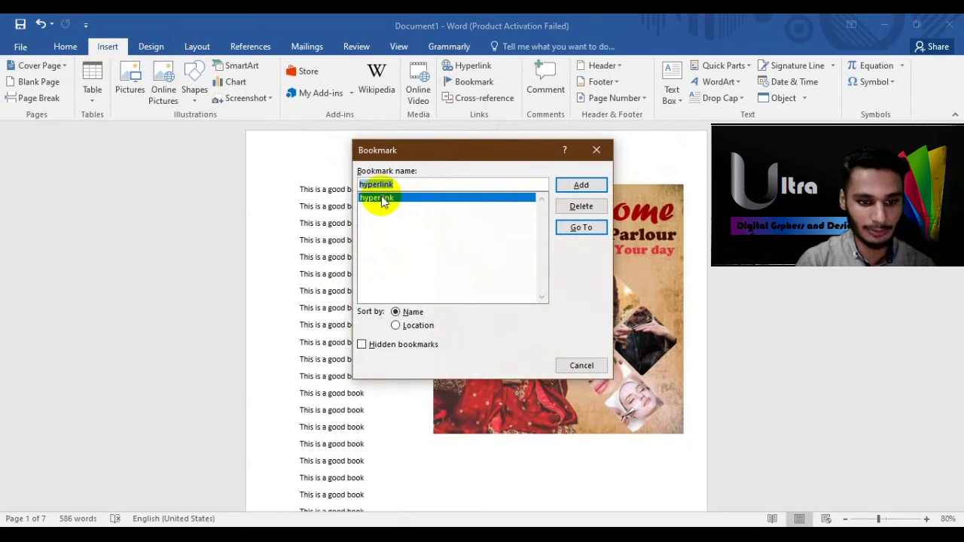
pyautogui.click(580, 228)
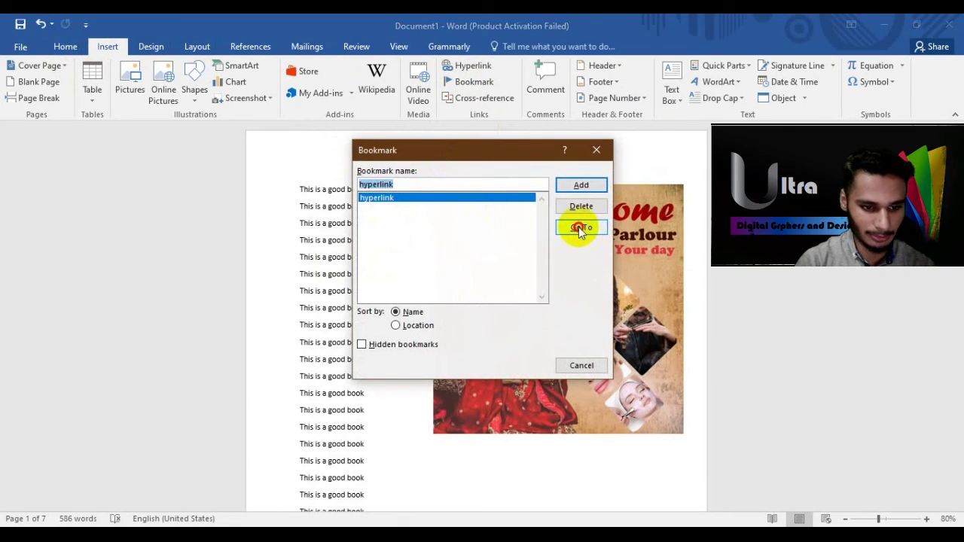
pyautogui.click(578, 365)
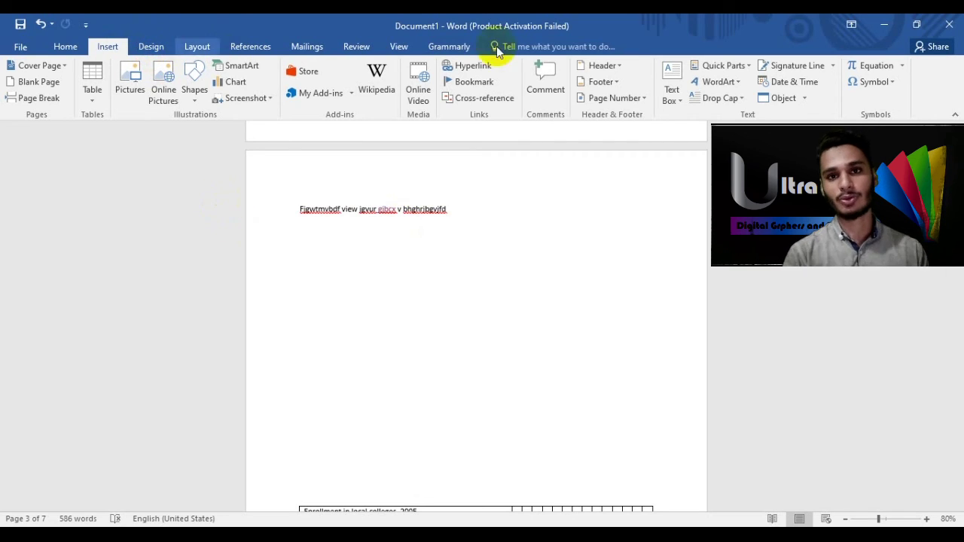
# Step: Examine the Cross-reference options and leave without inserting a reference
pyautogui.click(468, 104)
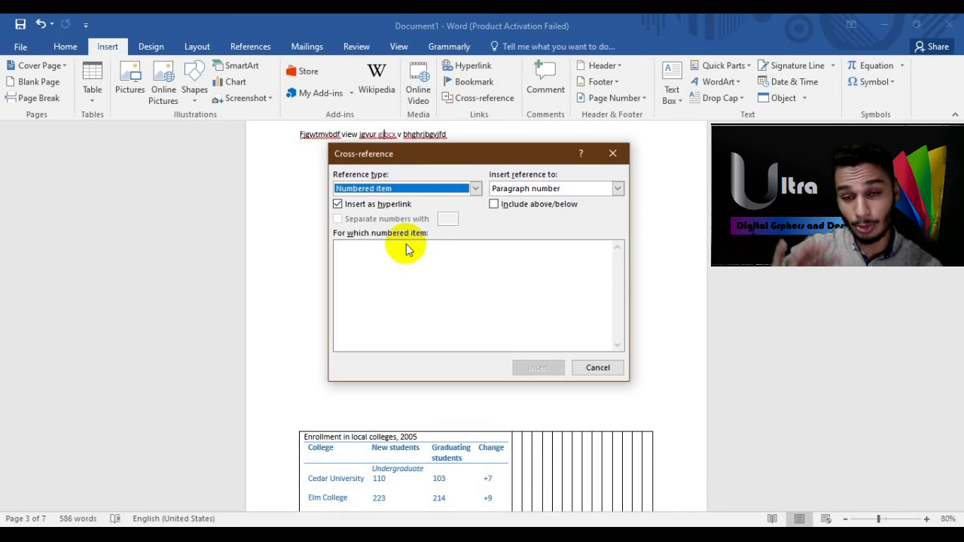
pyautogui.click(591, 368)
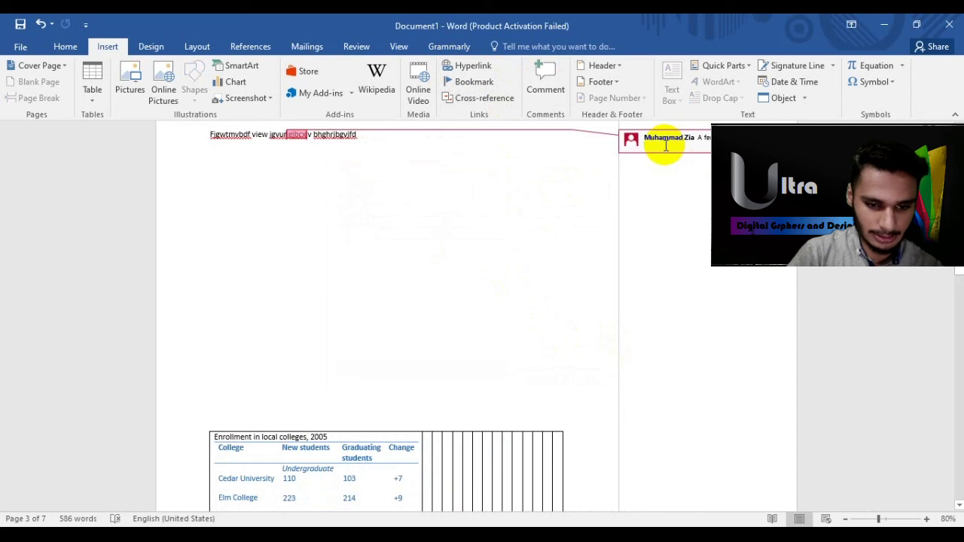
# Step: Attach a comment reading "Good work" to the linked word "gjbcx"
pyautogui.write('goo')
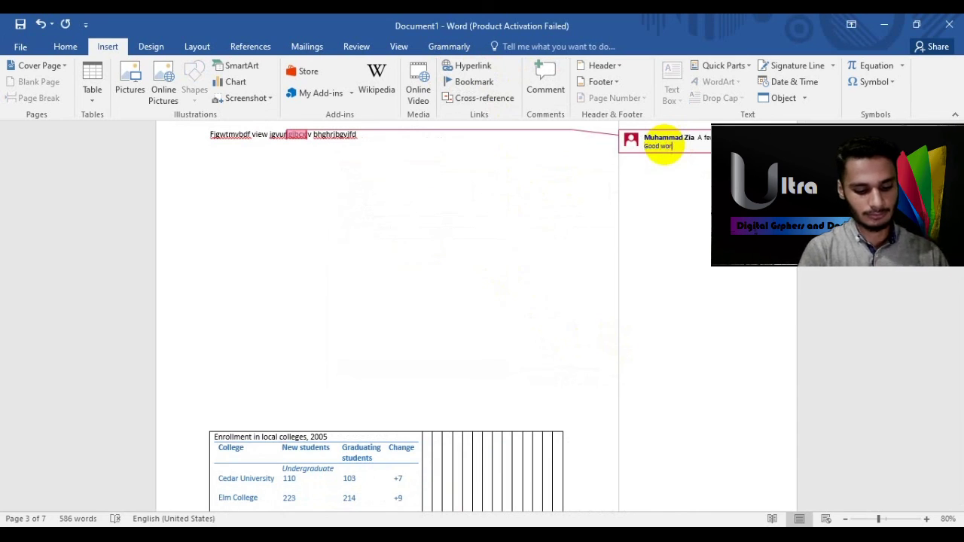
pyautogui.click(608, 154)
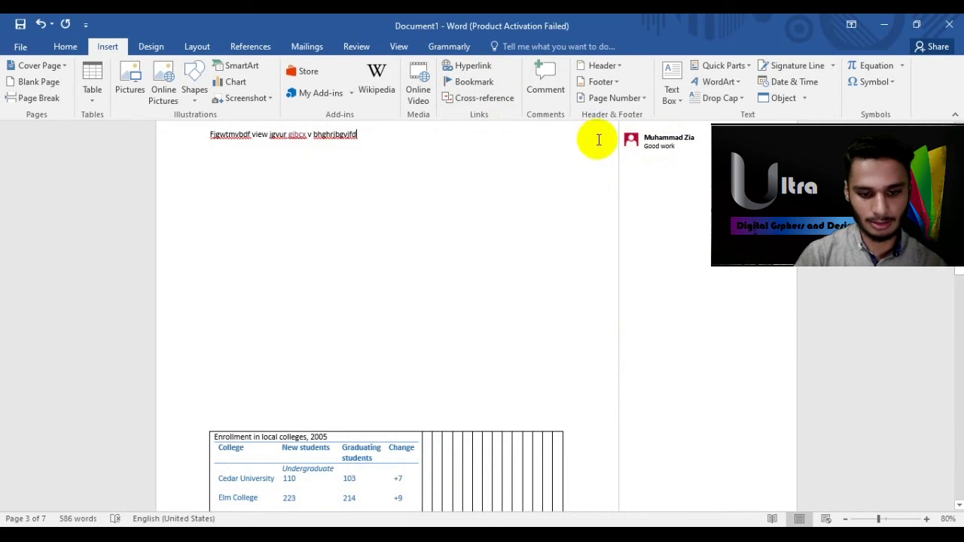
pyautogui.click(637, 155)
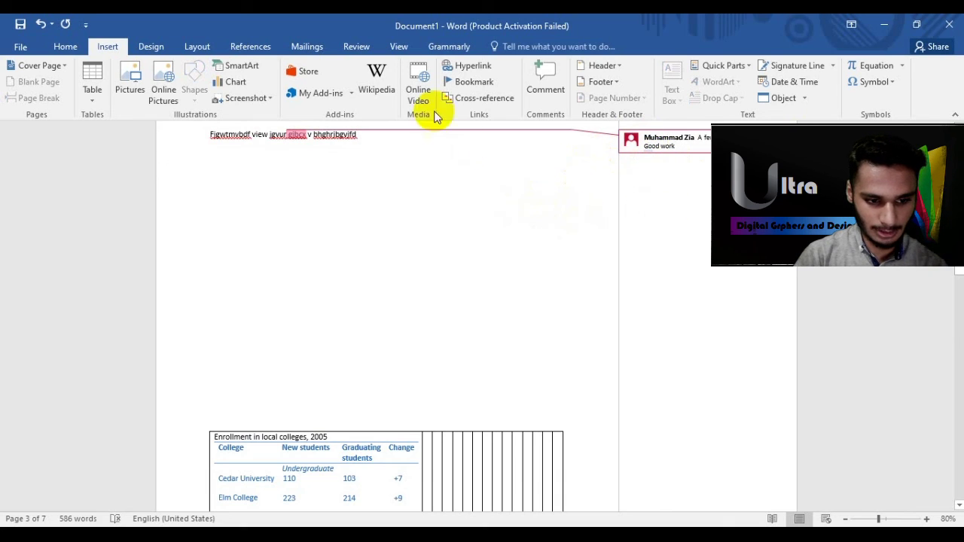
# Step: Delete the entire content of the document to leave a blank page
pyautogui.click(602, 66)
pyautogui.scroll(-3, 493, 262)
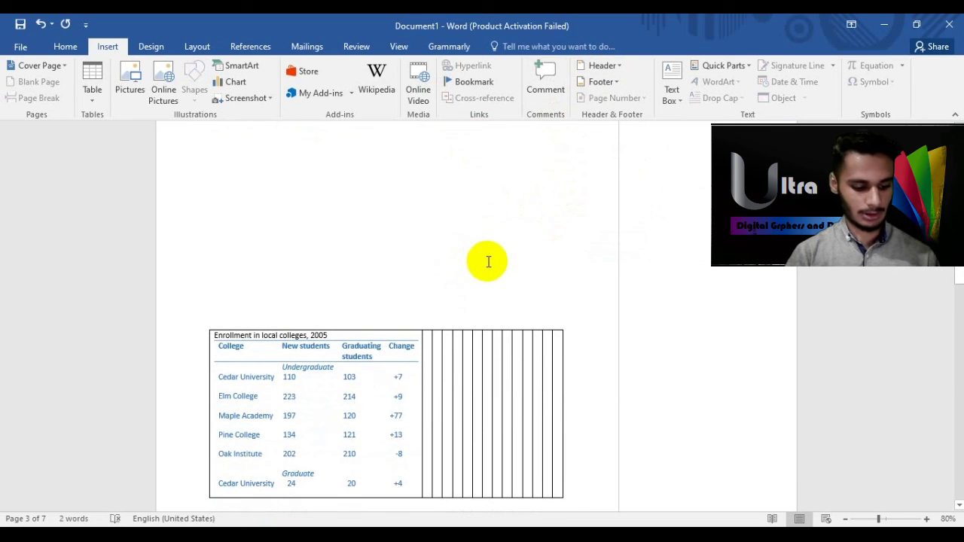
pyautogui.scroll(3, 458, 269)
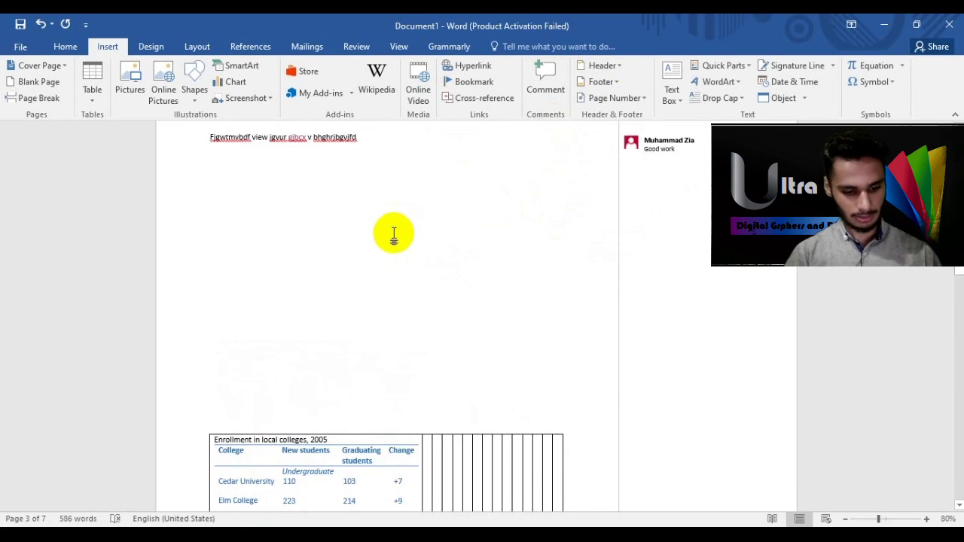
pyautogui.hotkey('ctrl', 'a')
pyautogui.press('Delete')
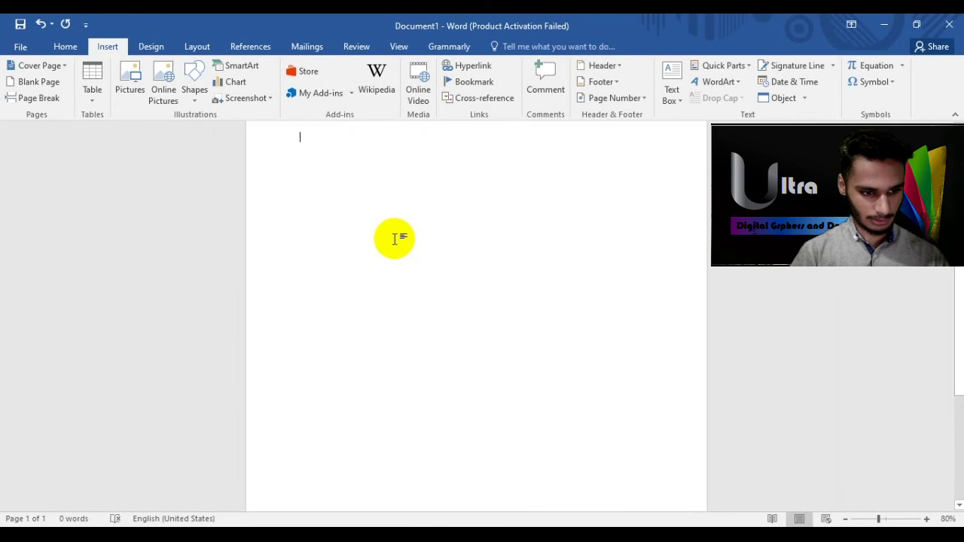